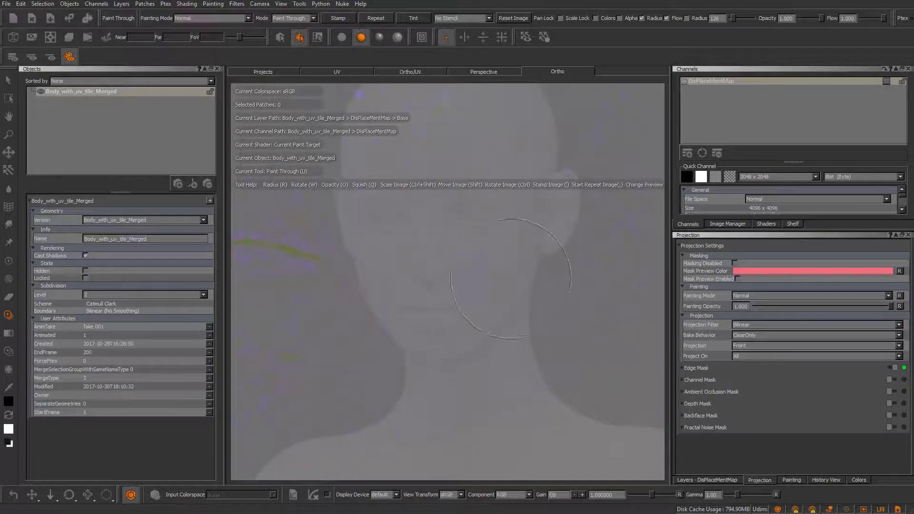
Switch from the Paint Through tool to the Paint tool and show the DisPlaceMentMap channel's layers.
alt+middle_drag(498, 271, 499, 309)
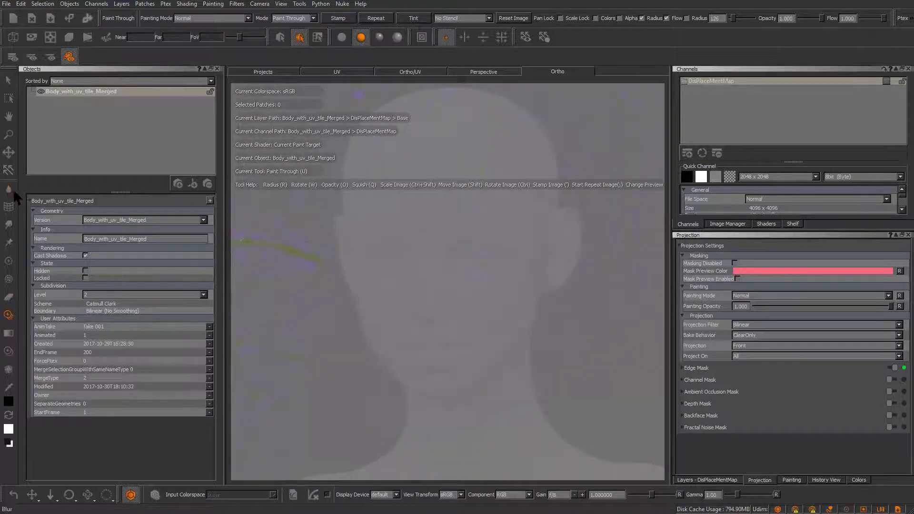
click(12, 261)
alt+middle_drag(460, 275, 454, 267)
alt+right_drag(455, 267, 492, 302)
mouse_move(492, 302)
alt+mouse_down()
mouse_move(515, 284)
mouse_move(431, 304)
alt+mouse_up()
alt+right_drag(430, 304, 459, 279)
alt+drag(458, 279, 478, 300)
alt+middle_drag(477, 300, 489, 303)
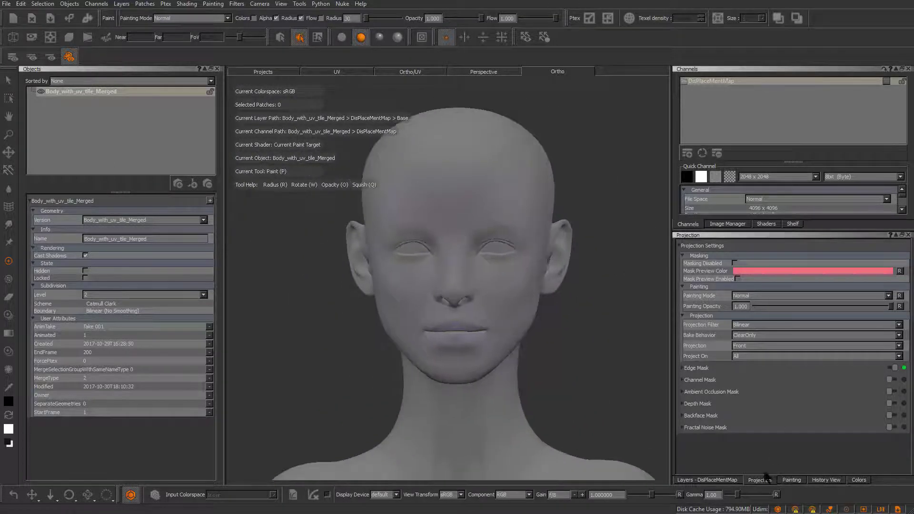
click(717, 480)
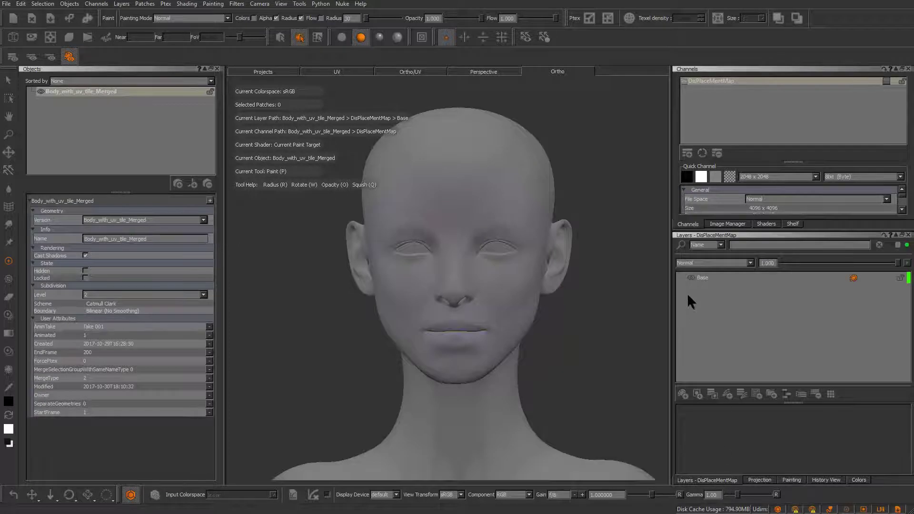
Add a Copy Channel adjustment layer above the Base layer.
click(715, 275)
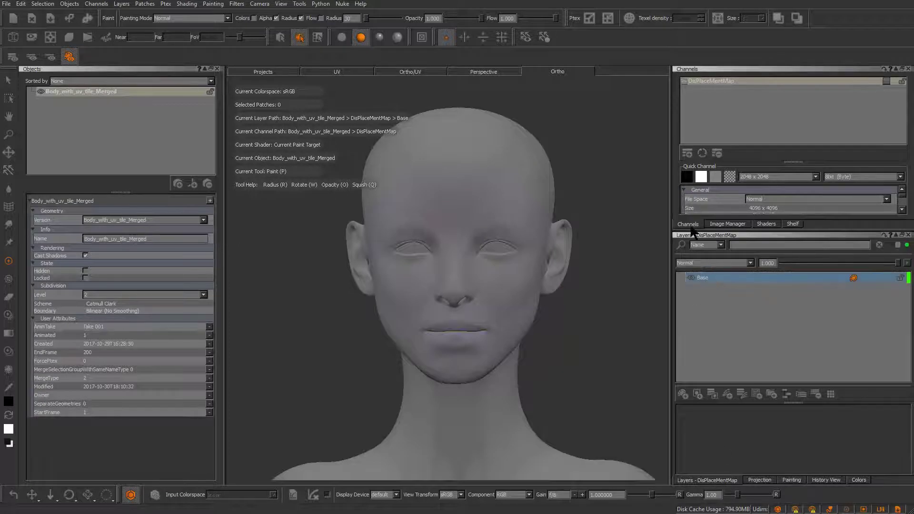
click(727, 396)
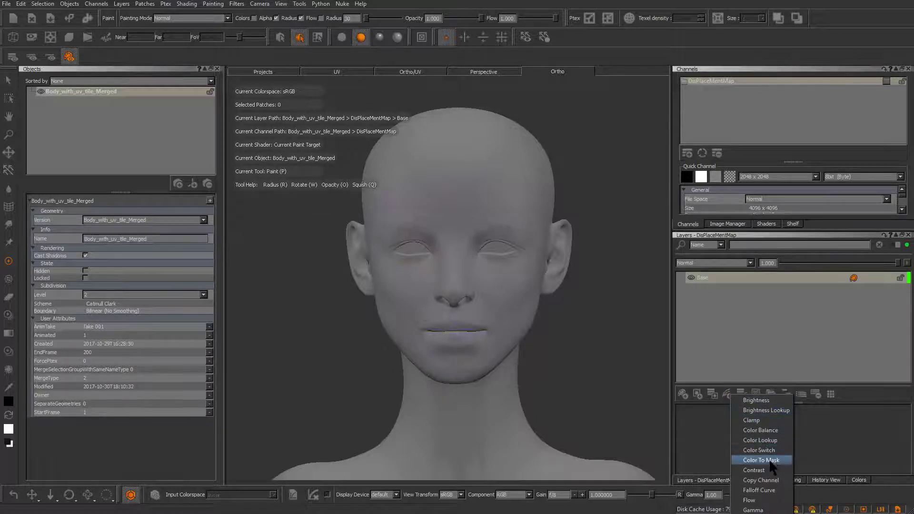
click(777, 480)
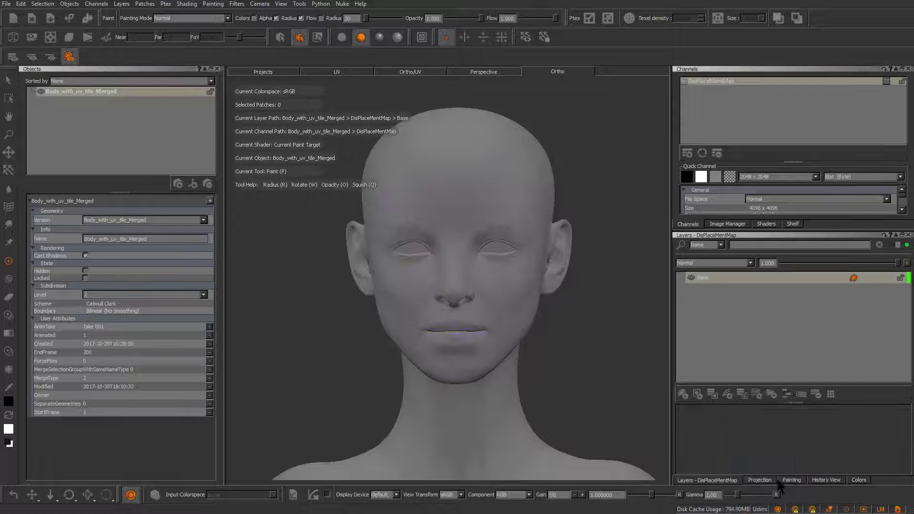
Choose Red as the channel of the Copy Channel adjustment layer.
alt+right_drag(598, 312, 514, 326)
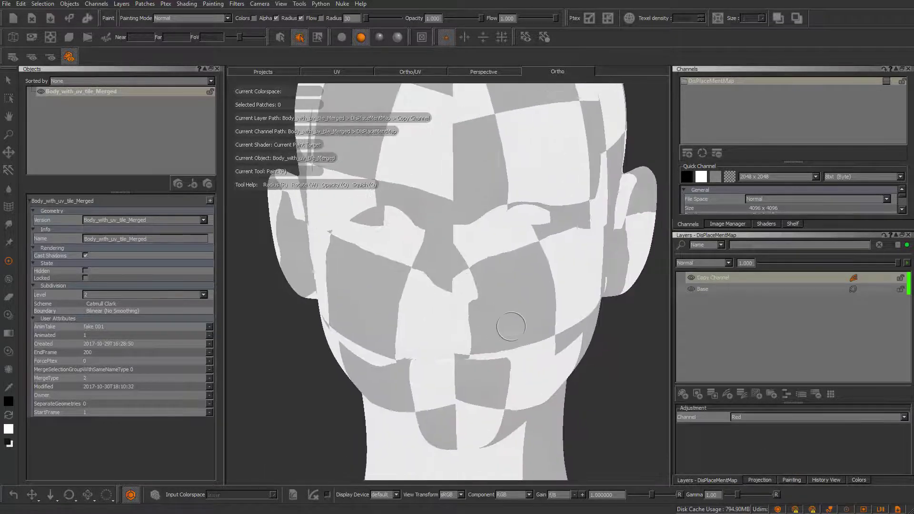
alt+drag(506, 327, 495, 324)
alt+middle_drag(504, 323, 525, 365)
alt+right_drag(525, 364, 513, 333)
mouse_move(513, 333)
alt+mouse_down()
mouse_move(479, 327)
mouse_move(521, 327)
alt+mouse_up()
click(732, 312)
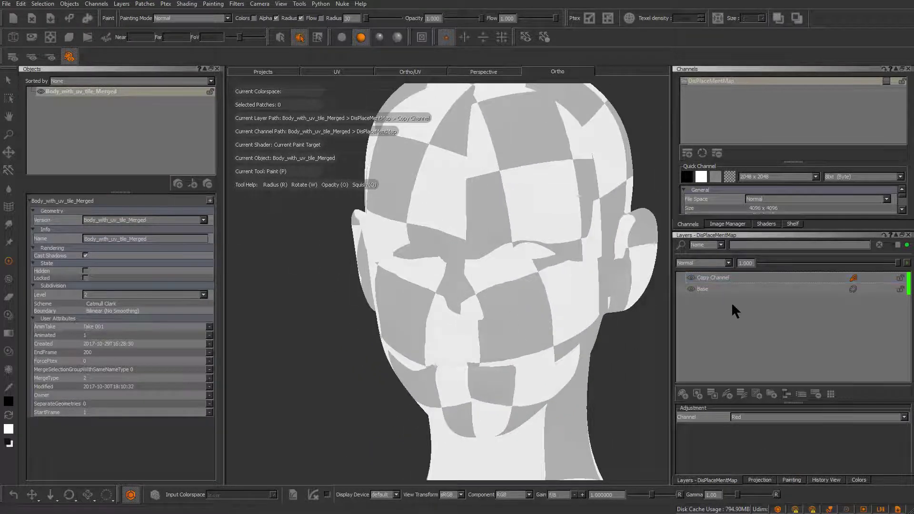
click(747, 419)
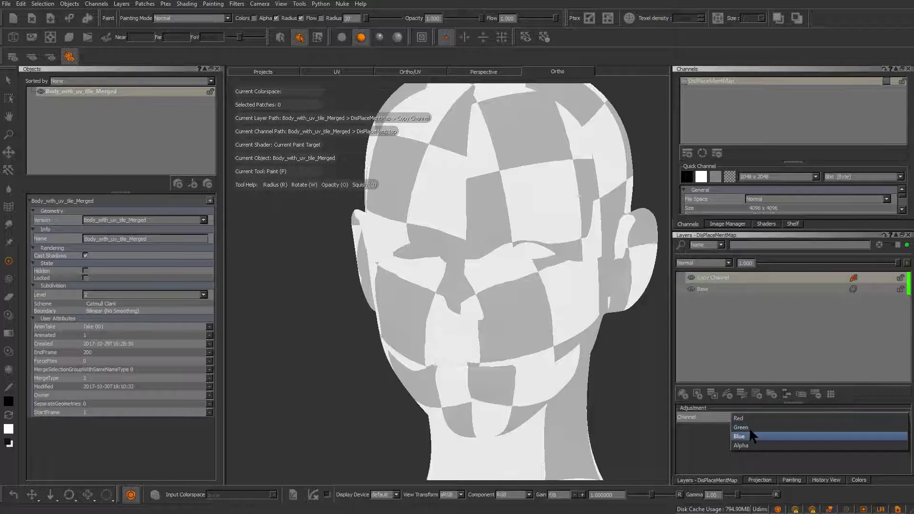
click(740, 422)
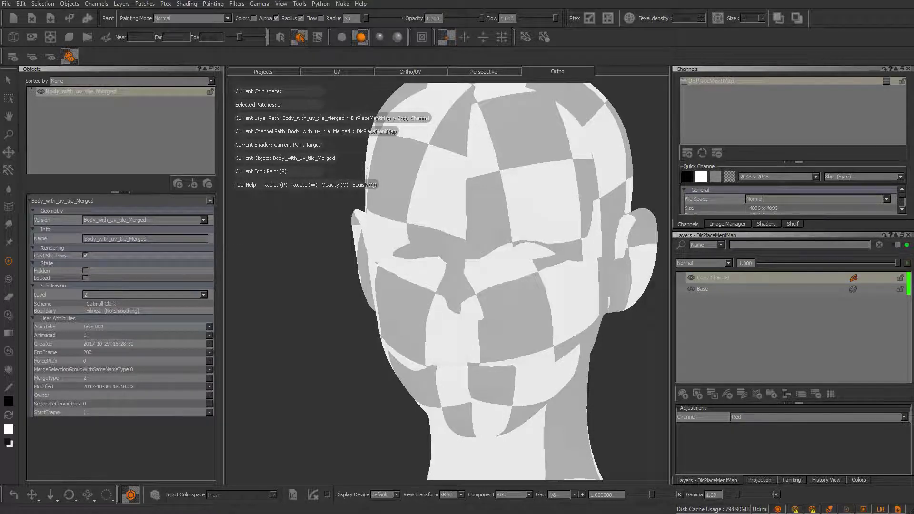
Delete the Copy Channel adjustment layer from the DisPlaceMentMap channel.
middle_drag(597, 377, 633, 375)
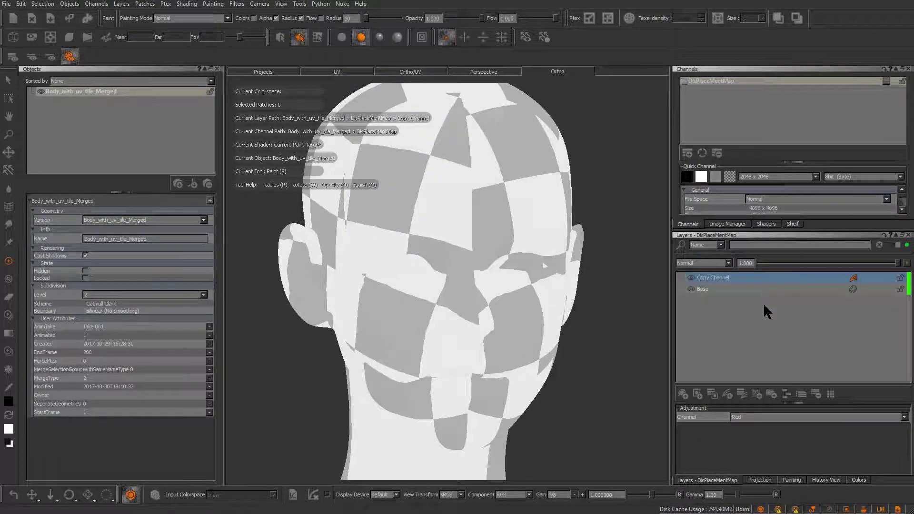
right_click(739, 273)
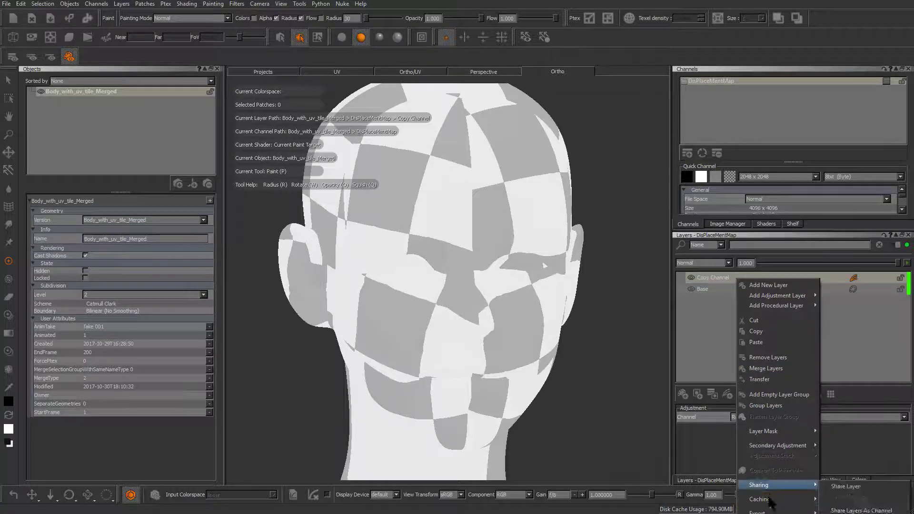
click(722, 277)
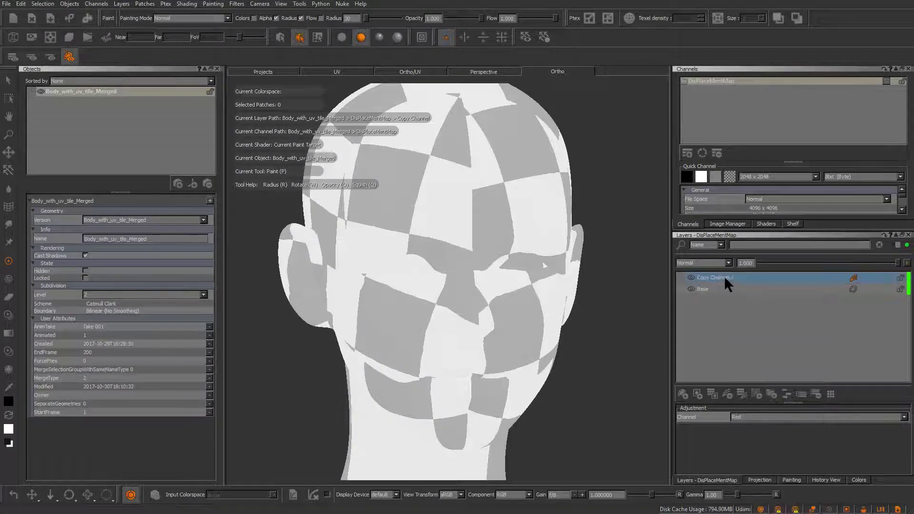
key(Delete)
Select the Base layer and add a new Copy Channel adjustment layer above it.
alt+drag(563, 319, 575, 325)
mouse_move(575, 324)
alt+right_down()
mouse_move(571, 317)
mouse_move(575, 325)
alt+right_up()
click(724, 280)
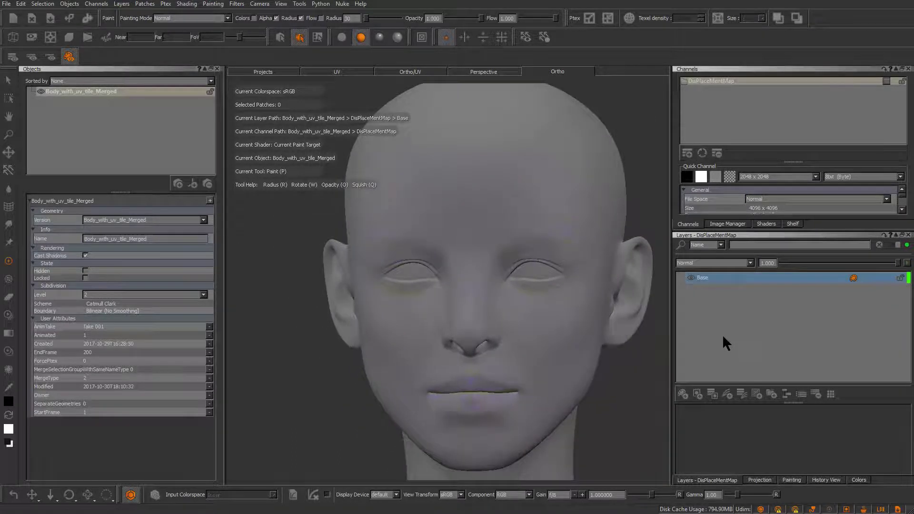
click(727, 395)
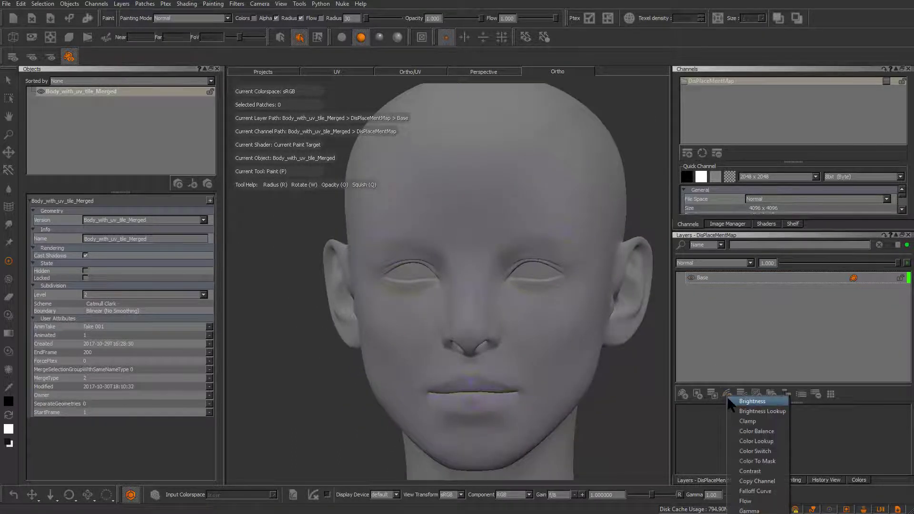
click(757, 481)
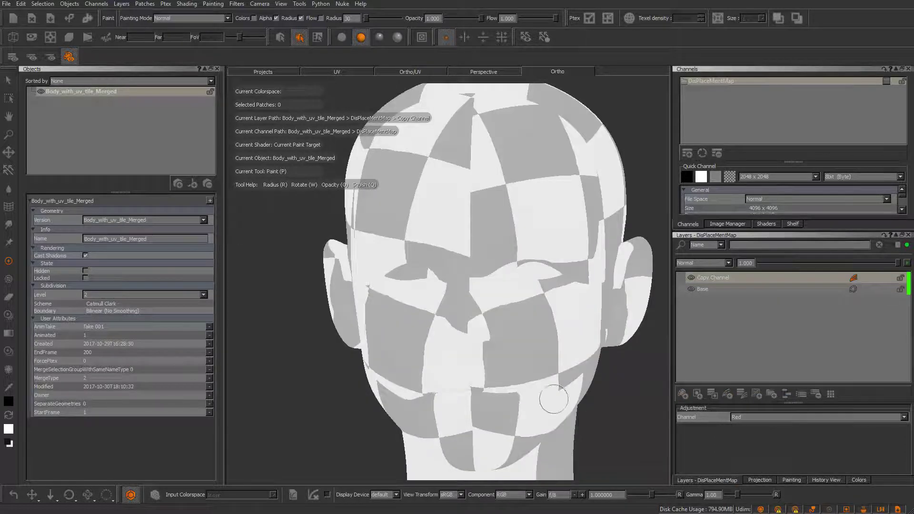
Switch the head's display from the current paint target to the current channel.
alt+drag(545, 392, 566, 393)
click(68, 58)
click(12, 57)
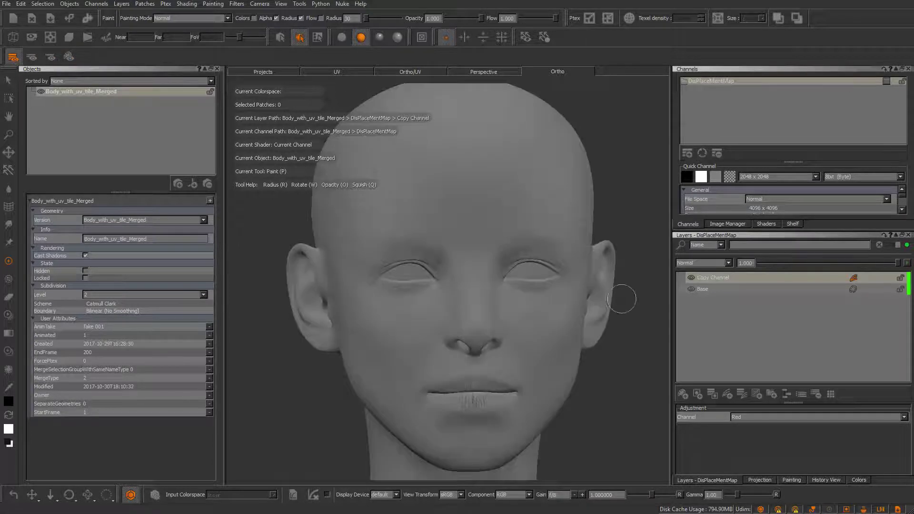
alt+drag(527, 289, 470, 256)
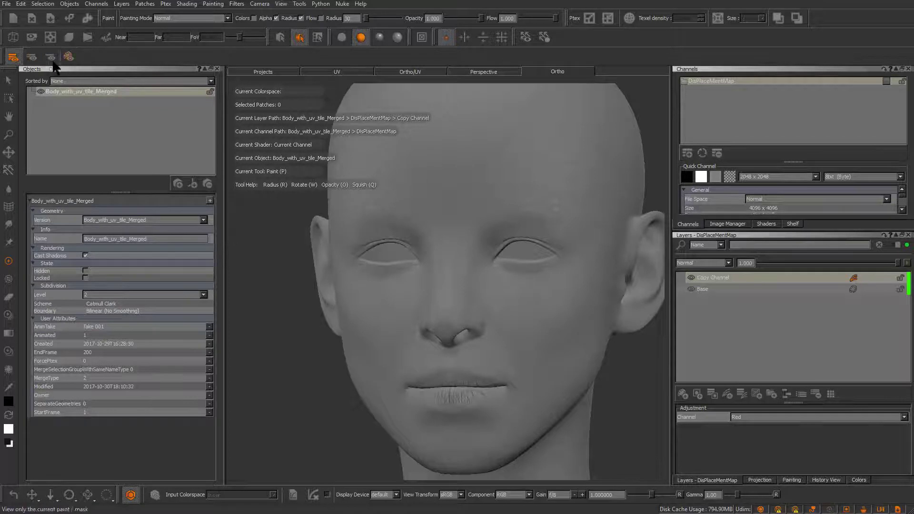
click(13, 60)
Examine the displacement detail on the lips, eyes and cheeks from several angles.
alt+right_drag(485, 280, 543, 312)
alt+drag(542, 312, 419, 310)
mouse_move(419, 309)
alt+right_down()
mouse_move(467, 320)
mouse_move(469, 336)
mouse_move(499, 350)
mouse_move(463, 320)
mouse_move(447, 250)
alt+right_up()
mouse_move(463, 274)
alt+mouse_down()
mouse_move(552, 284)
mouse_move(454, 306)
alt+mouse_up()
alt+right_drag(453, 306, 411, 287)
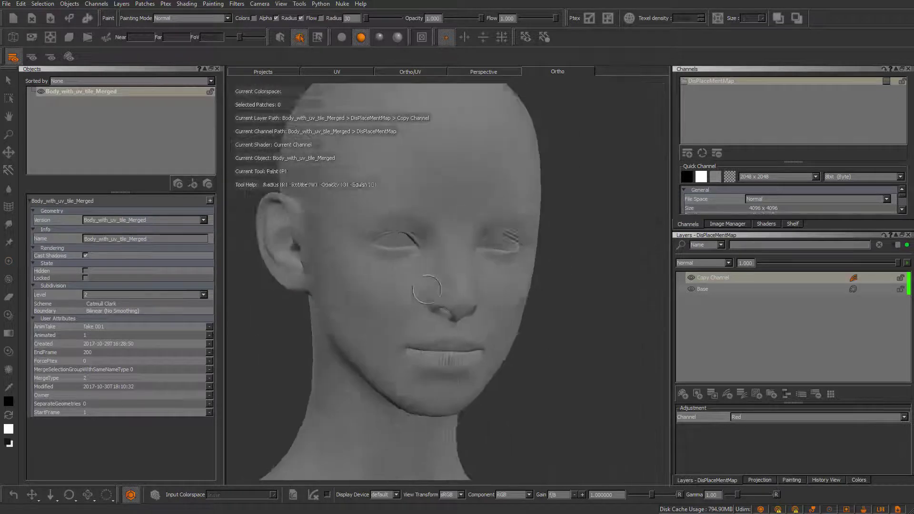
alt+drag(411, 286, 445, 300)
alt+right_drag(445, 300, 496, 314)
On the Base layer, position and rotate the displacement image with Paint Through and paint it onto the cheek beside the nose.
click(706, 289)
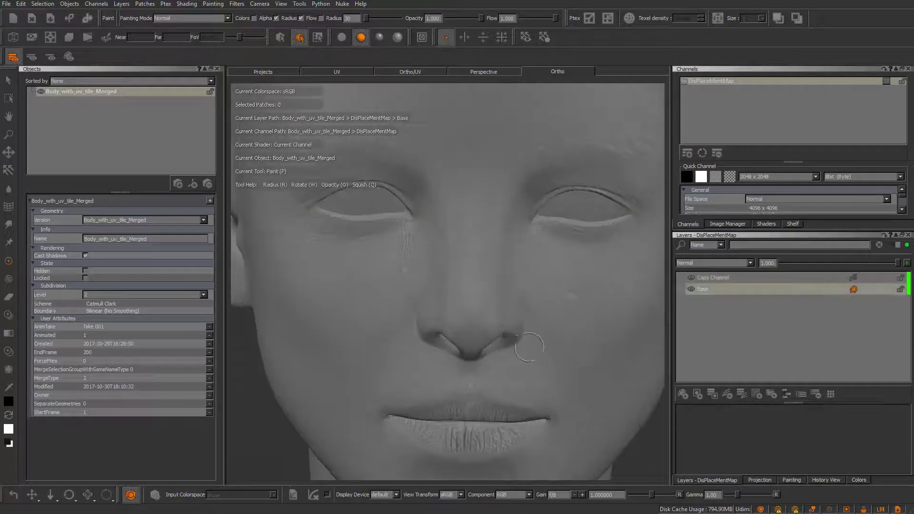
alt+drag(403, 345, 478, 354)
alt+right_drag(478, 355, 595, 424)
key(u)
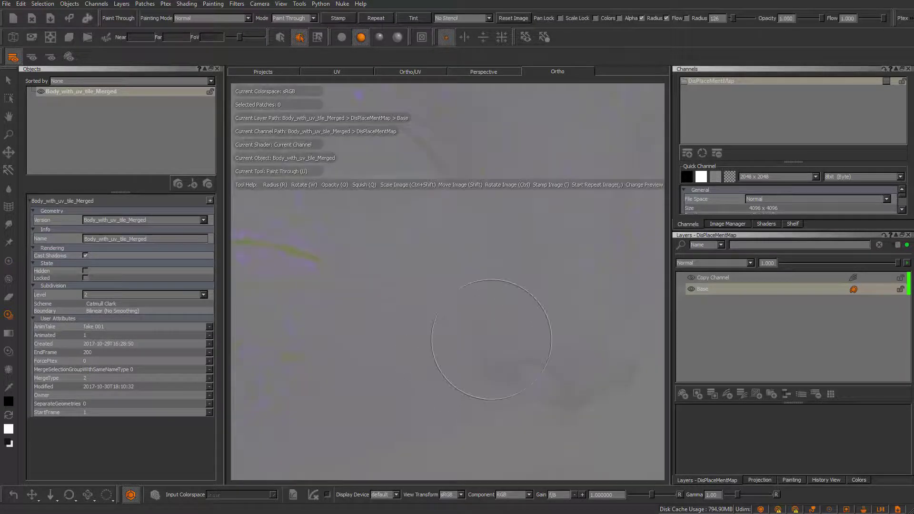
shift+drag(364, 334, 595, 350)
shift+drag(456, 307, 607, 374)
mouse_move(428, 350)
ctrl+mouse_down()
mouse_move(457, 285)
mouse_move(488, 348)
ctrl+mouse_up()
shift+drag(456, 316, 462, 337)
mouse_move(460, 340)
shift+mouse_down()
mouse_move(464, 331)
mouse_move(434, 303)
shift+mouse_up()
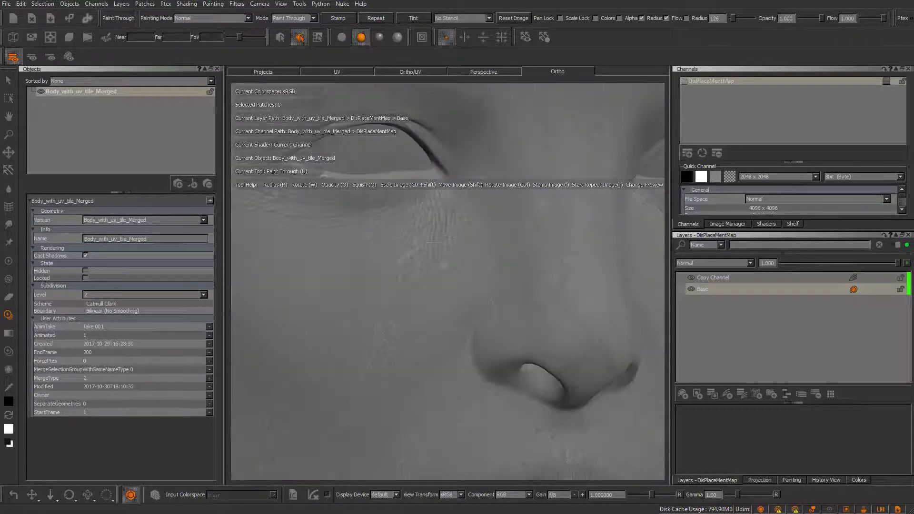
drag(423, 340, 427, 344)
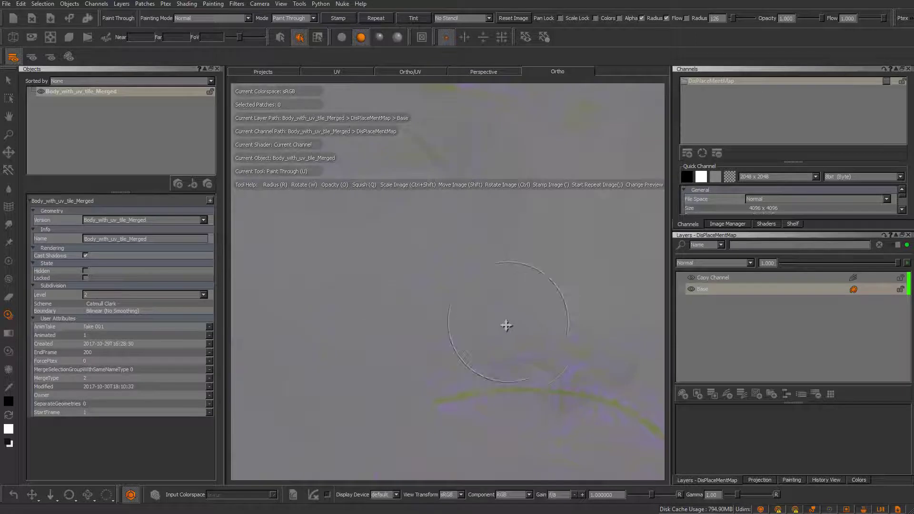
drag(534, 305, 529, 312)
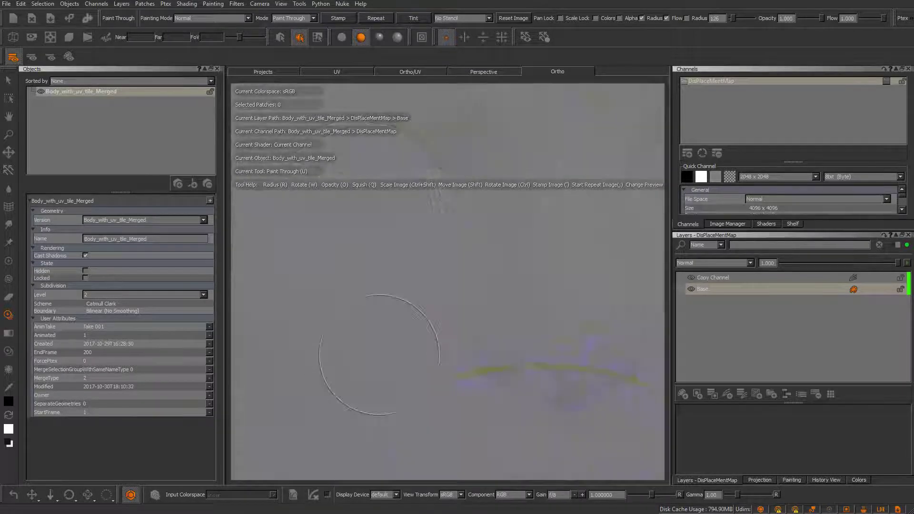
drag(454, 298, 432, 326)
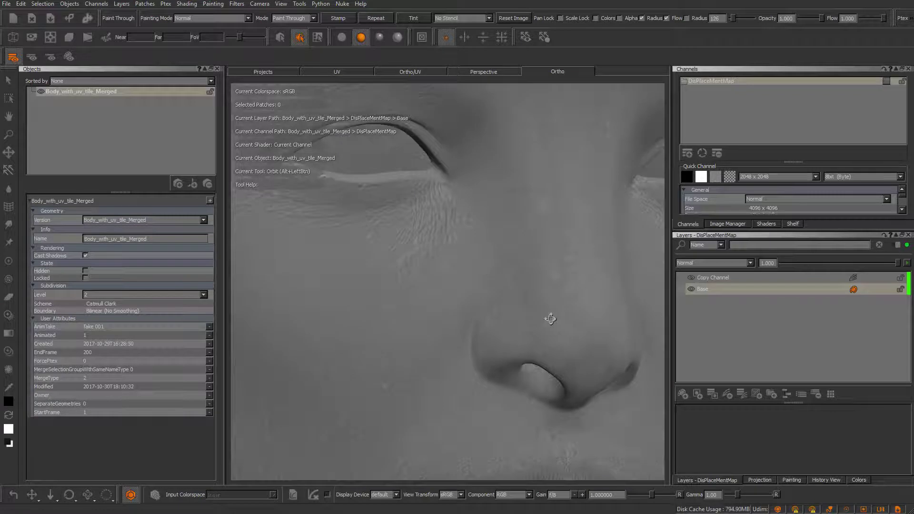
Try painting the displacement image onto the skin beyond the eye's outer corner with Paint Through, and undo the stroke.
mouse_move(550, 319)
alt+mouse_down()
mouse_move(413, 326)
mouse_move(408, 313)
alt+mouse_up()
mouse_move(549, 334)
alt+mouse_down()
mouse_move(483, 333)
mouse_move(493, 315)
alt+mouse_up()
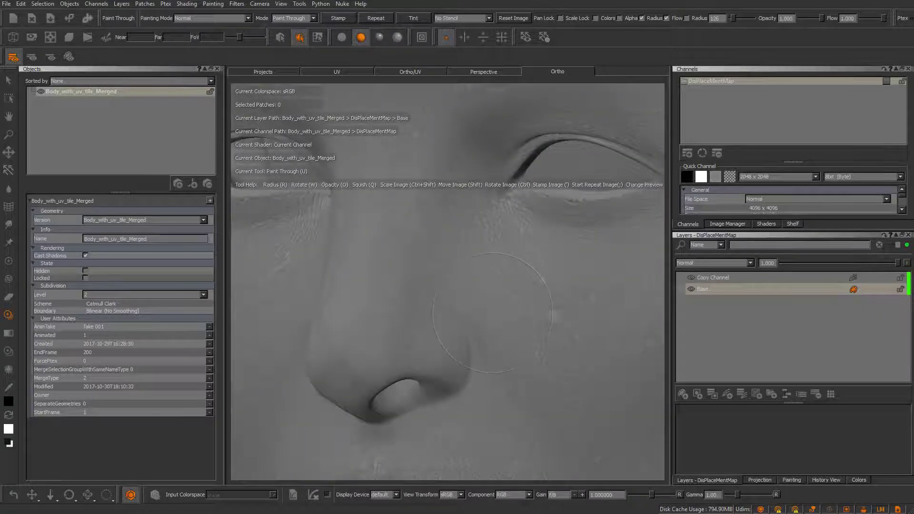
shift+drag(539, 340, 527, 310)
mouse_move(515, 280)
shift+mouse_down()
mouse_move(563, 296)
mouse_move(536, 349)
mouse_move(523, 332)
mouse_move(561, 353)
shift+mouse_up()
mouse_move(561, 353)
alt+right_down()
mouse_move(577, 357)
mouse_move(520, 395)
alt+right_up()
mouse_move(520, 396)
alt+mouse_down()
mouse_move(542, 365)
mouse_move(500, 370)
mouse_move(528, 369)
mouse_move(534, 347)
mouse_move(546, 355)
alt+mouse_up()
mouse_move(546, 354)
alt+right_down()
mouse_move(612, 418)
mouse_move(643, 433)
alt+right_up()
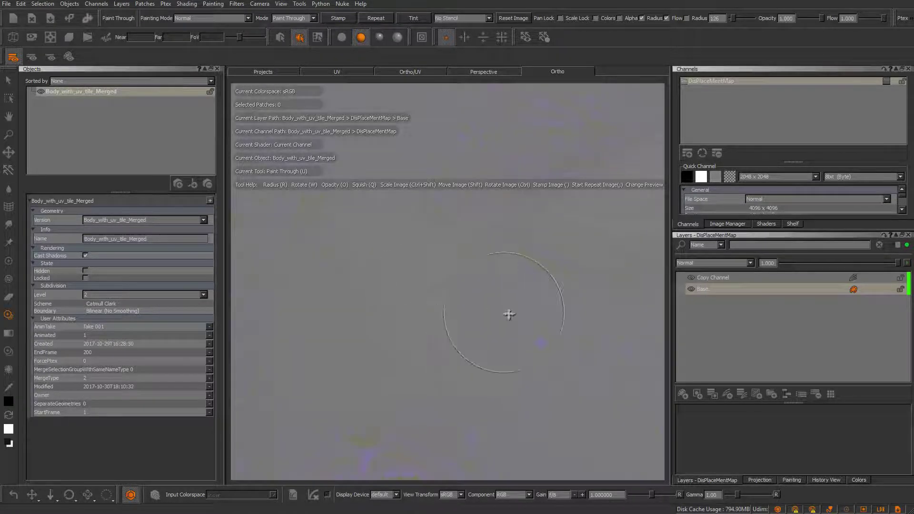
shift+drag(508, 314, 635, 347)
mouse_move(437, 302)
shift+mouse_down()
mouse_move(569, 317)
mouse_move(518, 299)
mouse_move(504, 283)
mouse_move(530, 227)
shift+mouse_up()
shift+drag(478, 343, 523, 275)
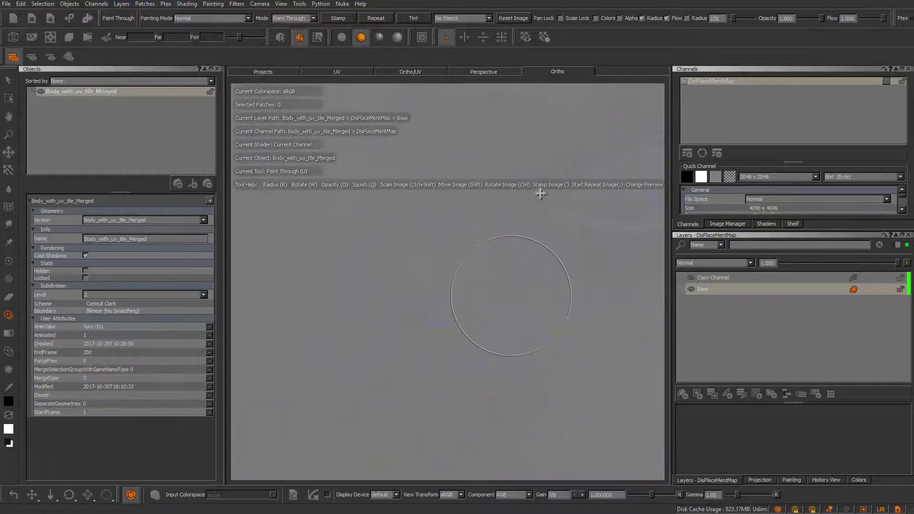
mouse_move(453, 310)
shift+mouse_down()
mouse_move(481, 278)
mouse_move(473, 254)
shift+mouse_up()
drag(430, 278, 424, 283)
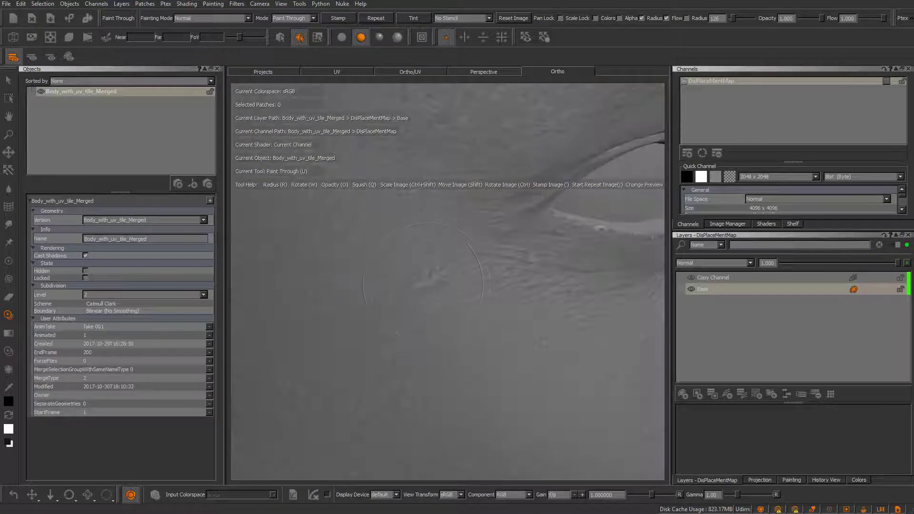
key(ctrl+z)
Rotate, scale and reposition the displacement image over the skin beyond the eye's outer corner for painting through.
mouse_move(487, 322)
alt+right_down()
mouse_move(516, 346)
mouse_move(586, 369)
alt+right_up()
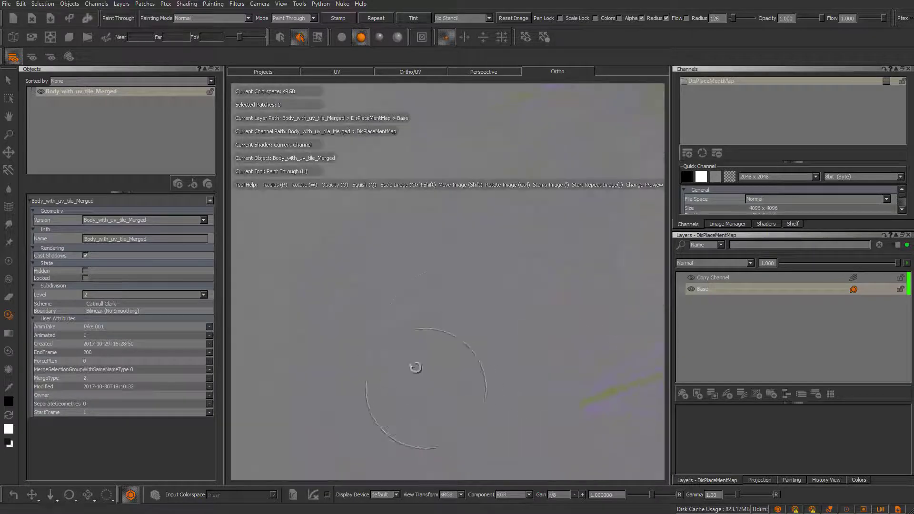
ctrl+drag(399, 429, 415, 348)
alt+middle_drag(415, 362, 431, 340)
mouse_move(430, 348)
ctrl+shift+mouse_down()
mouse_move(481, 355)
mouse_move(571, 428)
mouse_move(525, 416)
mouse_move(601, 482)
mouse_move(505, 379)
ctrl+shift+mouse_up()
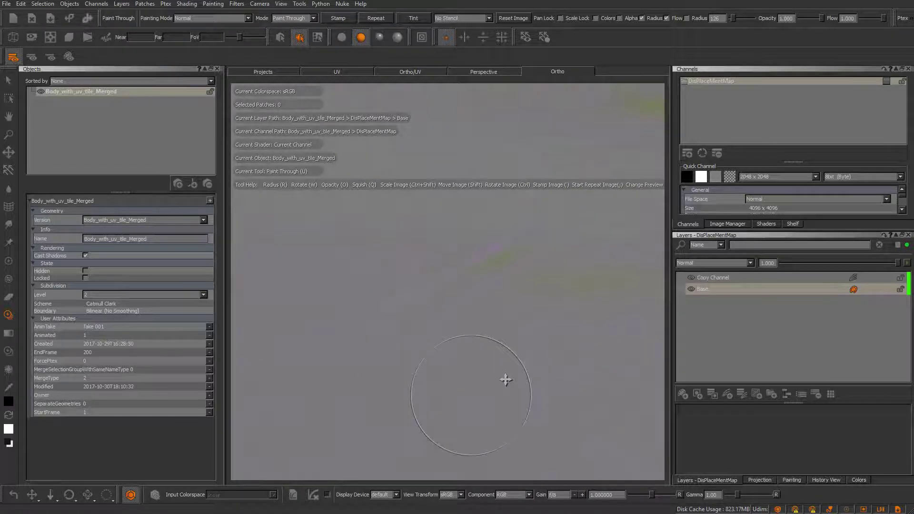
shift+drag(516, 463, 540, 355)
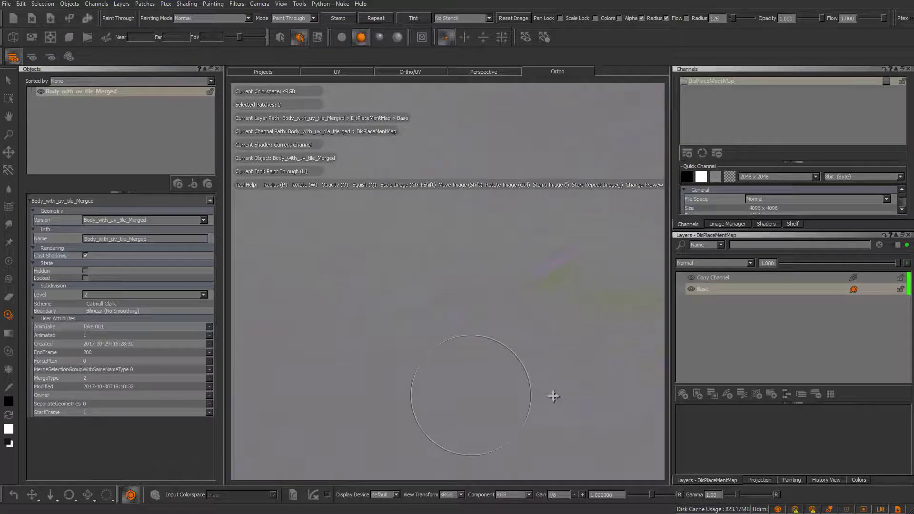
mouse_move(508, 388)
shift+mouse_down()
mouse_move(437, 310)
mouse_move(469, 282)
shift+mouse_up()
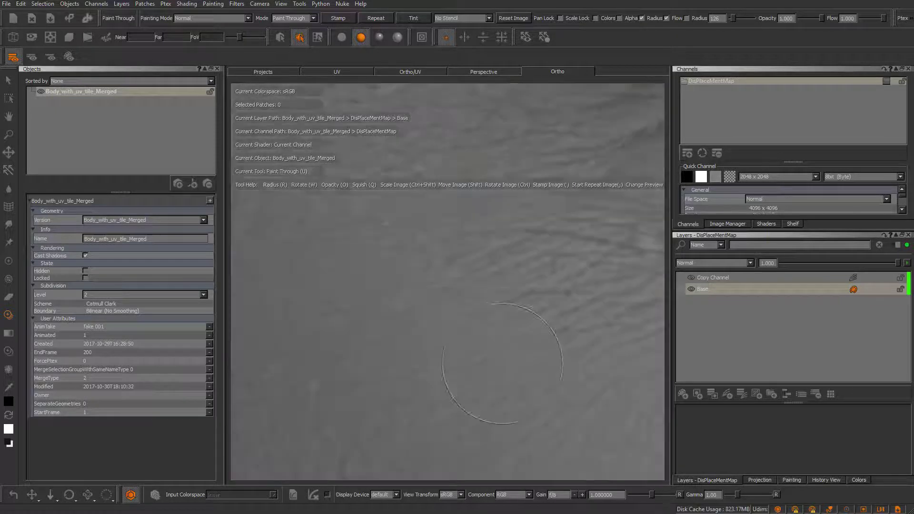
Return to a front view of the face and select the Copy Channel adjustment layer.
mouse_move(502, 363)
alt+mouse_down()
mouse_move(499, 384)
mouse_move(408, 369)
mouse_move(384, 375)
mouse_move(432, 380)
mouse_move(385, 376)
mouse_move(402, 362)
mouse_move(408, 316)
mouse_move(410, 333)
alt+mouse_up()
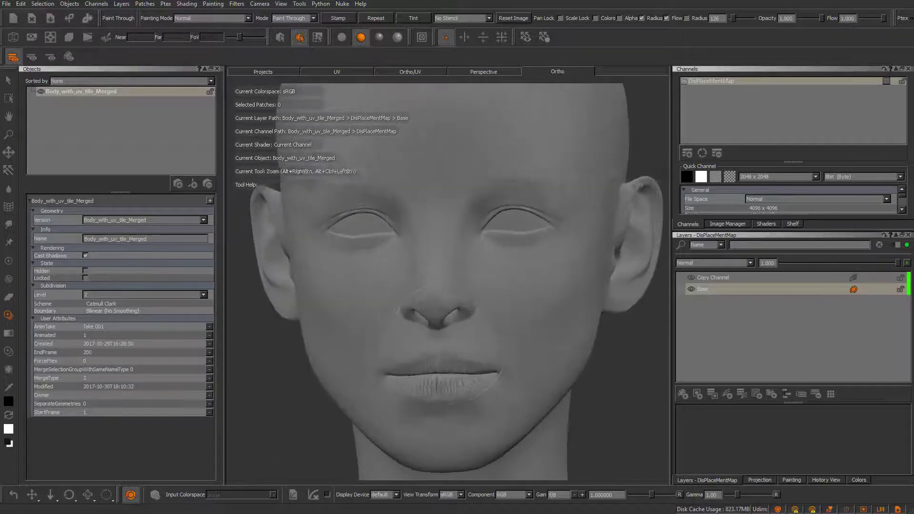
click(729, 276)
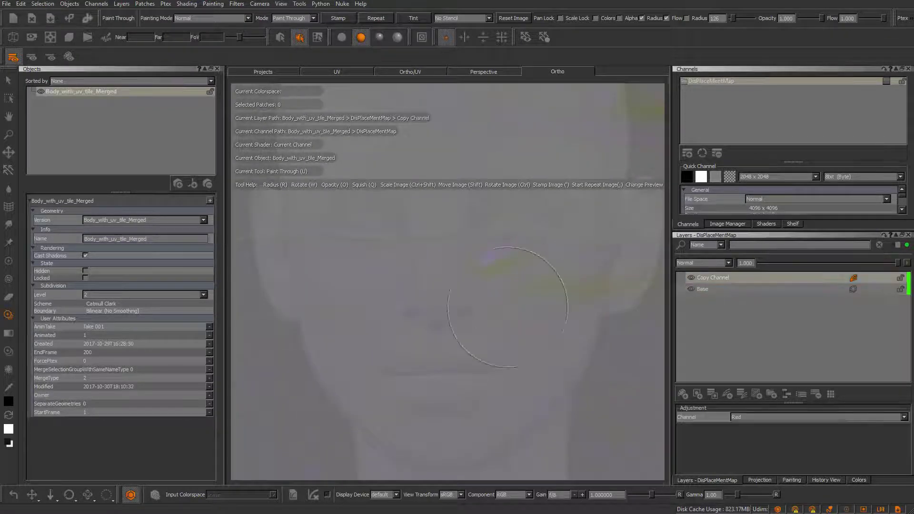
Inspect the face with the Paint tool active, view only the Red channel of Untitled-1.tif in Photoshop, and return to Mari.
key(p)
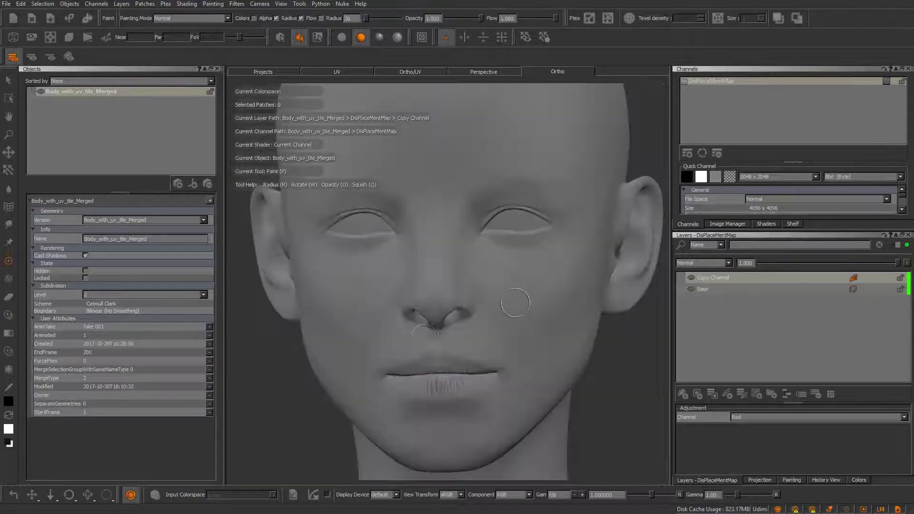
alt+drag(527, 309, 412, 258)
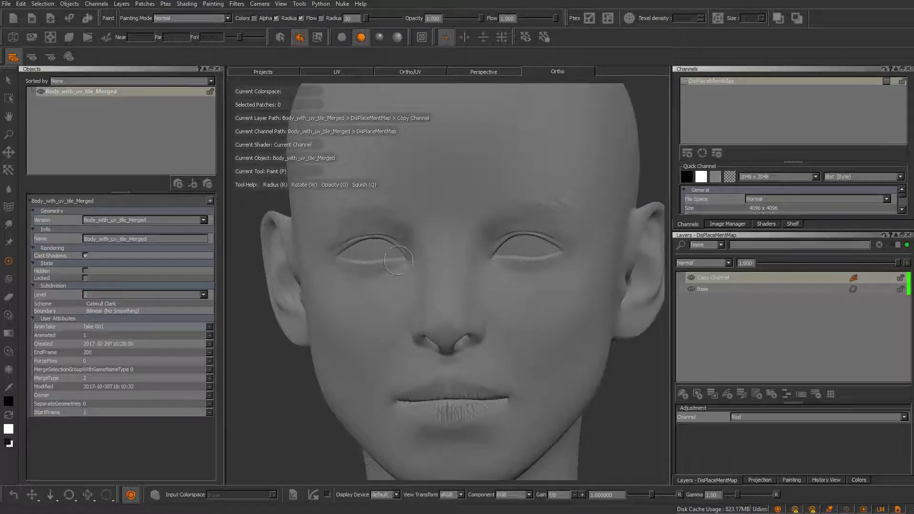
alt+middle_drag(542, 276, 577, 327)
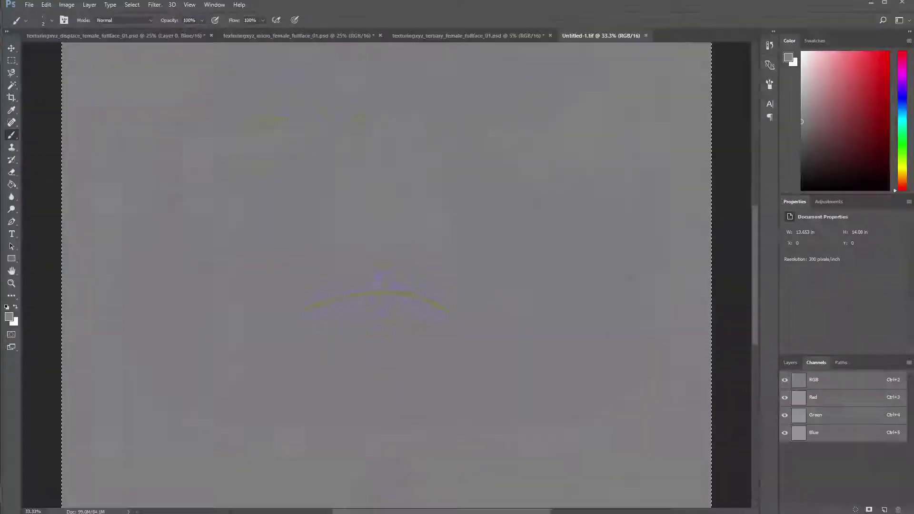
click(810, 404)
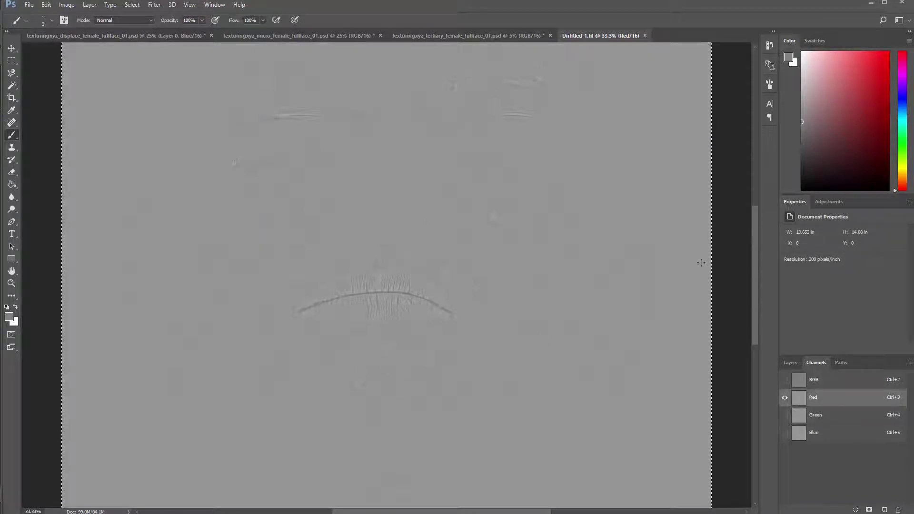
click(871, 2)
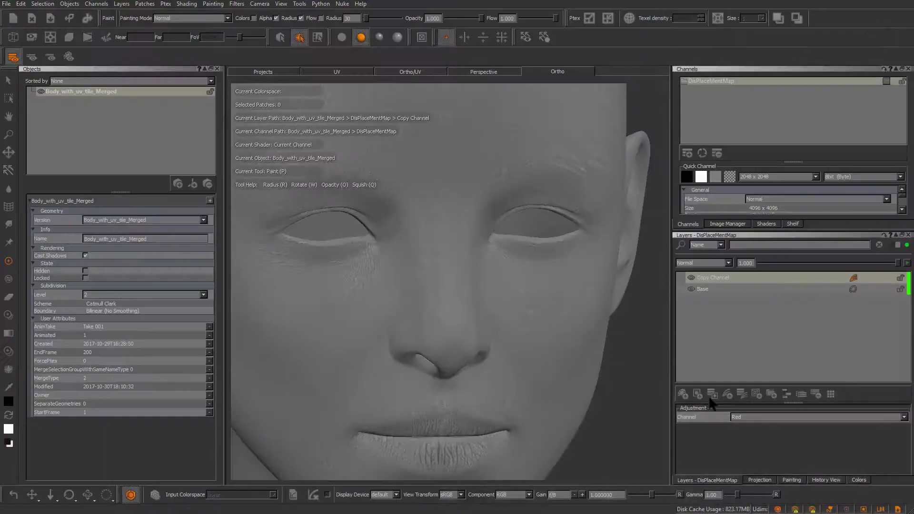
Rename the Copy Channel adjustment layer as MediumDetail.
click(727, 396)
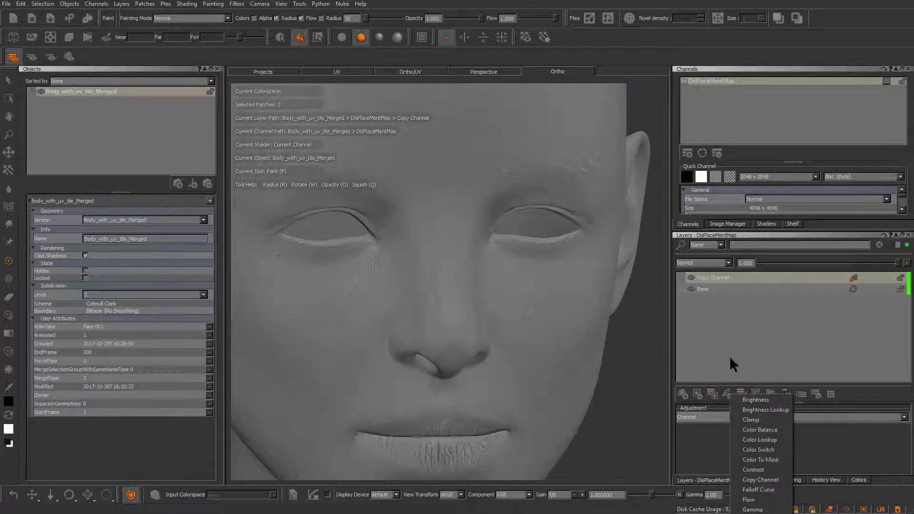
click(716, 302)
double_click(718, 277)
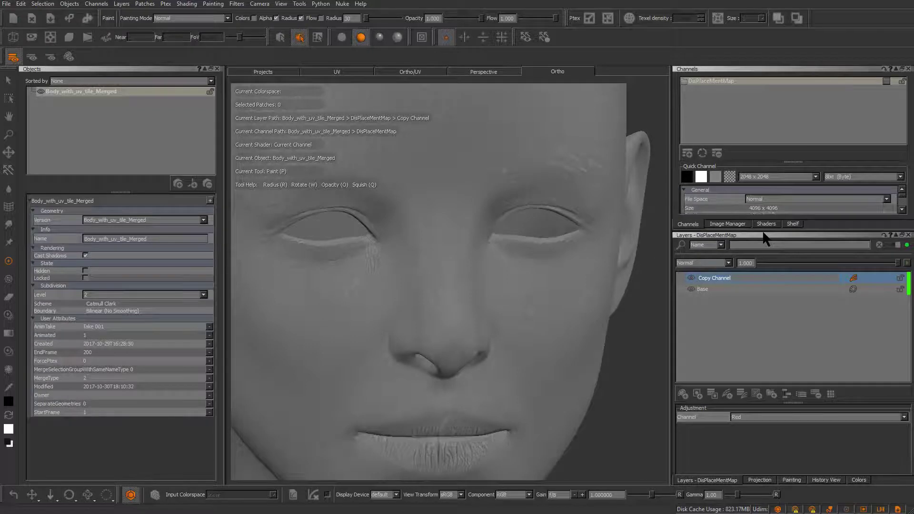
text(MediumDetail)
key(Return)
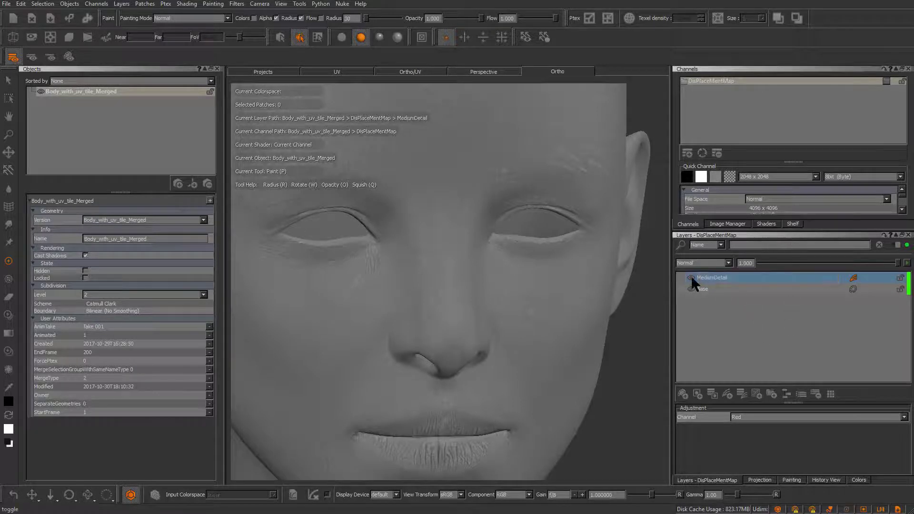
Add a Copy Channel adjustment layer above MediumDetail and set its channel to Green.
click(727, 395)
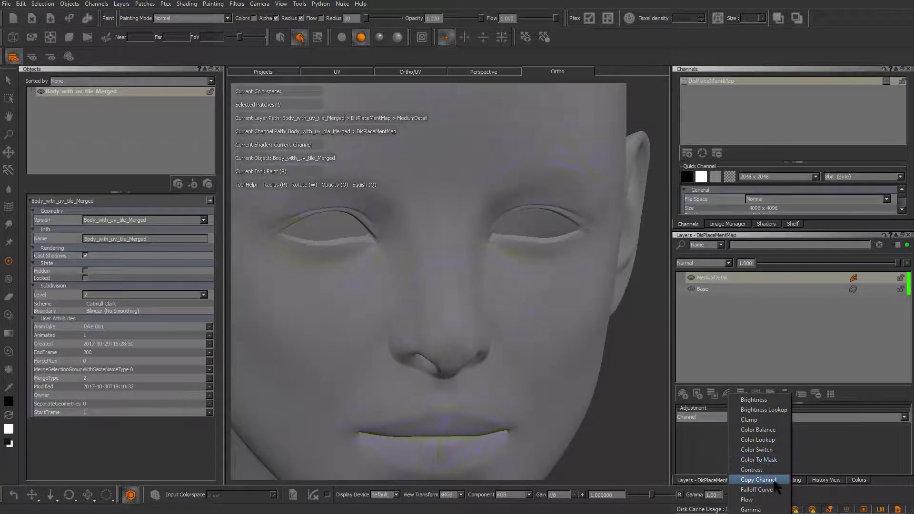
click(759, 480)
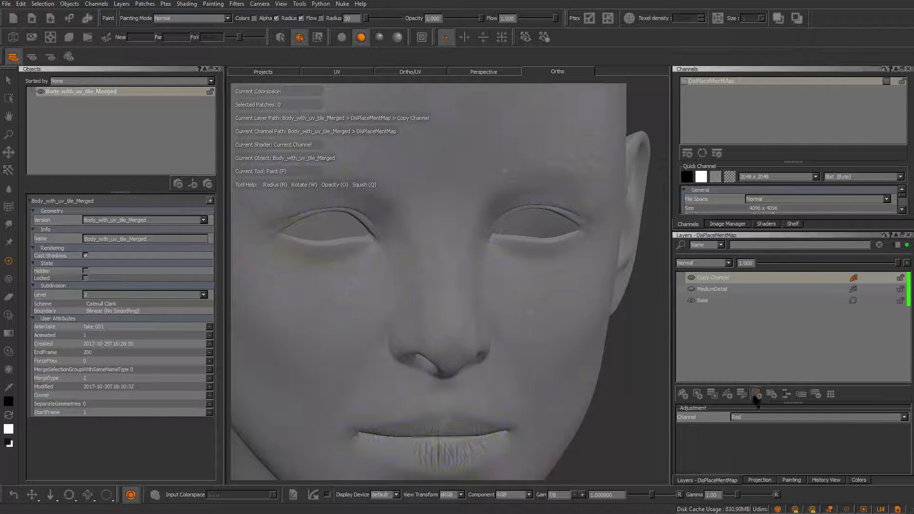
click(750, 417)
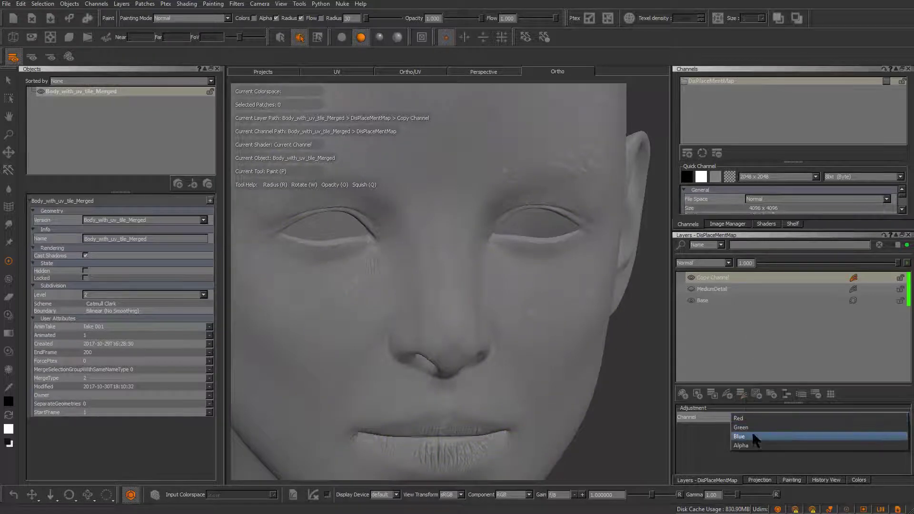
click(750, 427)
mouse_move(490, 303)
alt+right_down()
mouse_move(626, 316)
mouse_move(591, 328)
mouse_move(504, 220)
mouse_move(526, 288)
alt+right_up()
Rename the green Copy Channel adjustment layer as smallDetail.
click(720, 277)
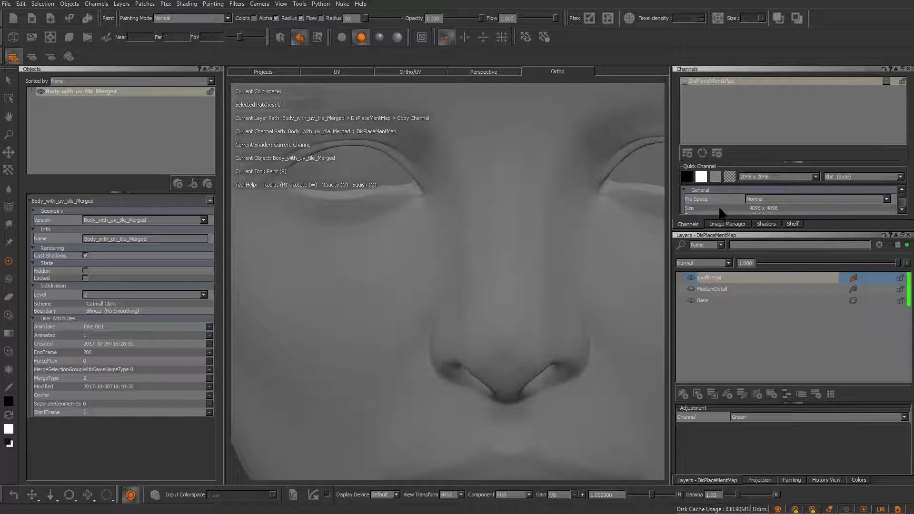
key(Return)
click(707, 277)
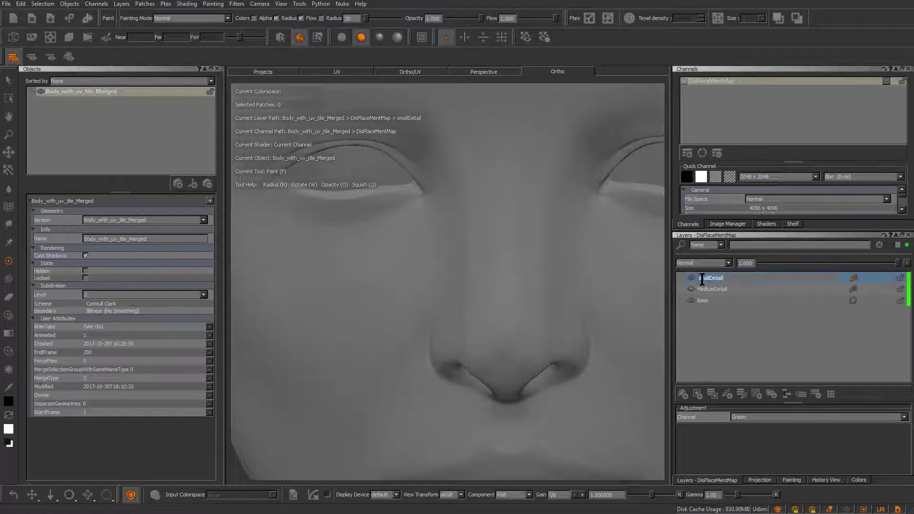
key(m)
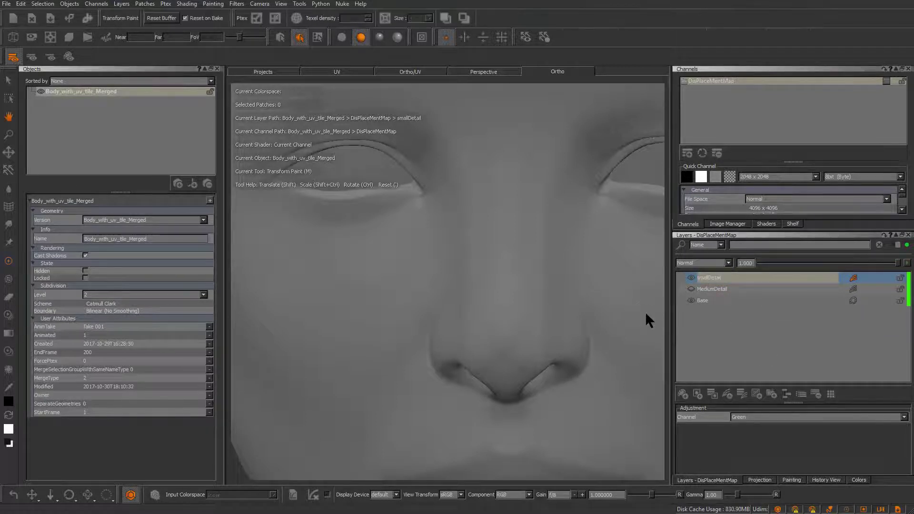
double_click(703, 278)
click(706, 279)
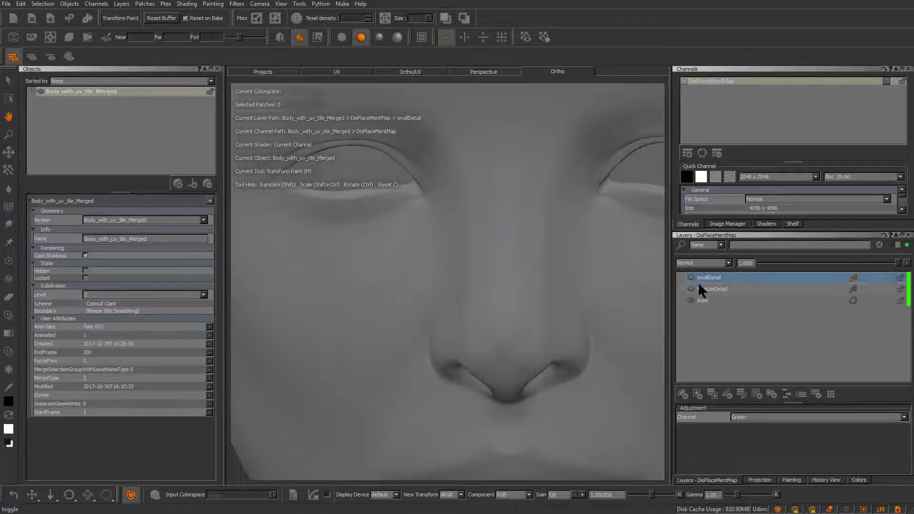
Add a Copy Channel adjustment layer above smallDetail, name it BigDetail and set its channel to Blue.
click(742, 394)
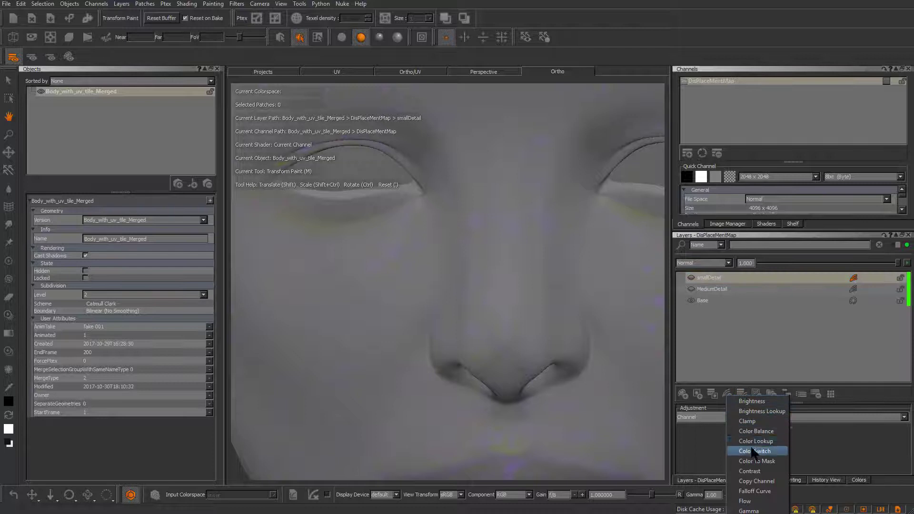
click(764, 481)
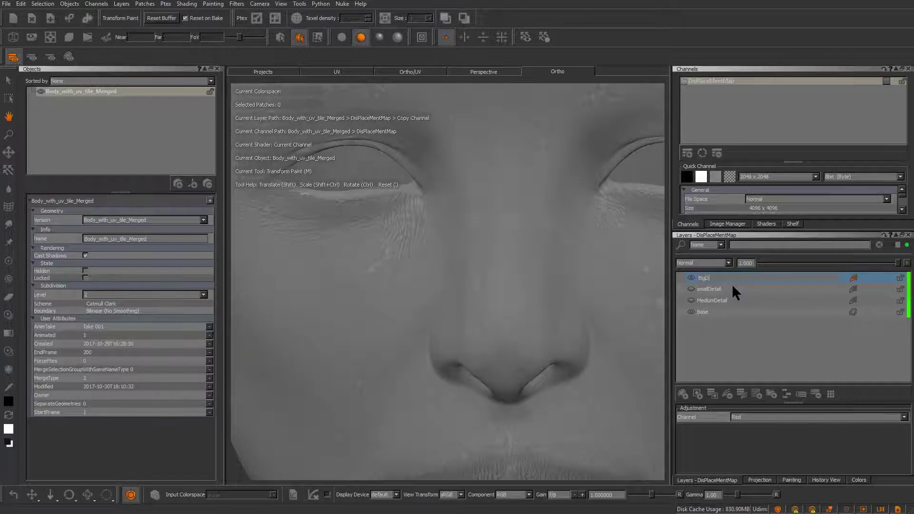
key(Return)
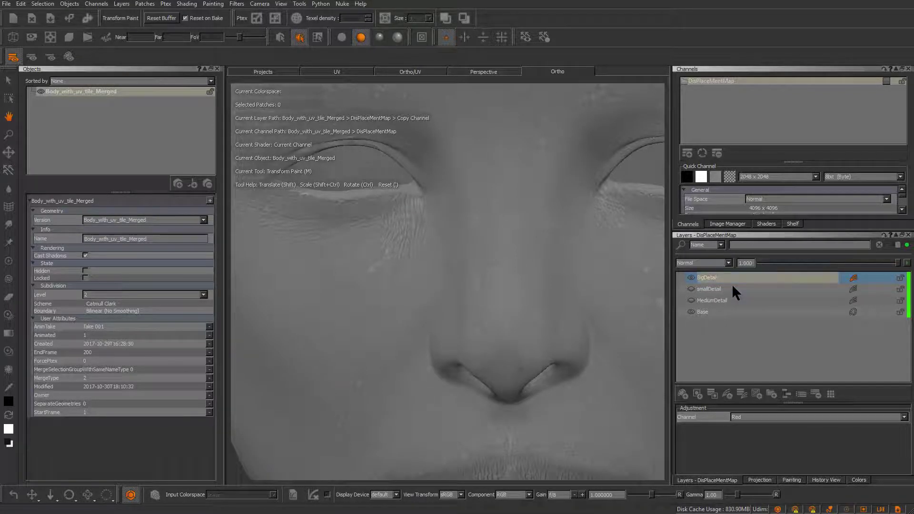
click(778, 418)
click(771, 435)
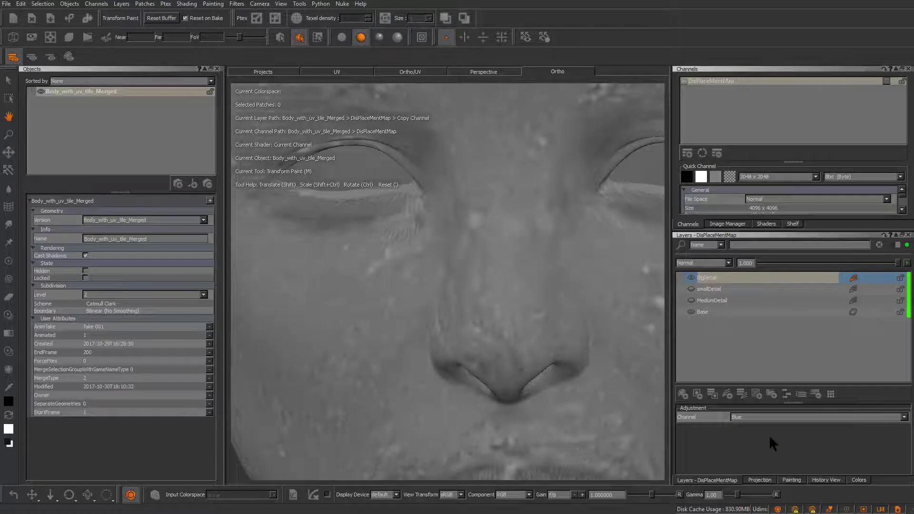
Examine the blue-channel detail on the cheeks, brows and forehead from several angles.
alt+right_drag(378, 379, 416, 339)
alt+drag(416, 338, 485, 333)
alt+right_drag(486, 333, 420, 300)
alt+middle_drag(421, 299, 407, 339)
alt+drag(406, 340, 430, 247)
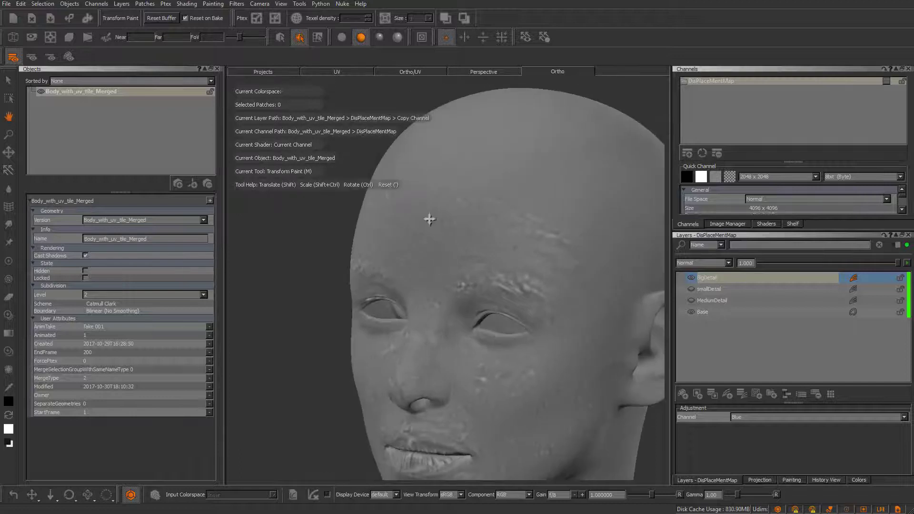
alt+drag(476, 210, 456, 215)
alt+right_drag(456, 215, 519, 183)
alt+middle_drag(519, 183, 467, 229)
alt+middle_drag(496, 193, 453, 152)
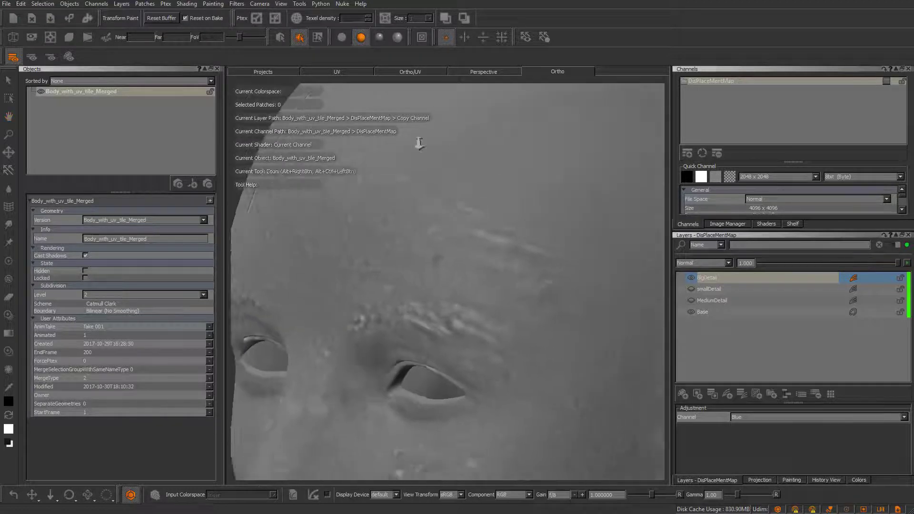
alt+right_drag(453, 153, 461, 185)
mouse_move(461, 186)
alt+mouse_down()
mouse_move(510, 185)
mouse_move(440, 215)
alt+mouse_up()
alt+middle_drag(440, 214, 484, 233)
mouse_move(483, 232)
alt+mouse_down()
mouse_move(424, 222)
mouse_move(462, 210)
alt+mouse_up()
mouse_move(461, 210)
alt+middle_down()
mouse_move(486, 212)
mouse_move(481, 203)
alt+middle_up()
Select the Base layer, switch to Paint Through and frame the forehead from the front.
click(703, 312)
mouse_move(649, 327)
alt+mouse_down()
mouse_move(516, 316)
mouse_move(538, 319)
mouse_move(595, 284)
alt+mouse_up()
alt+drag(493, 280, 478, 312)
key(u)
alt+middle_drag(470, 312, 566, 303)
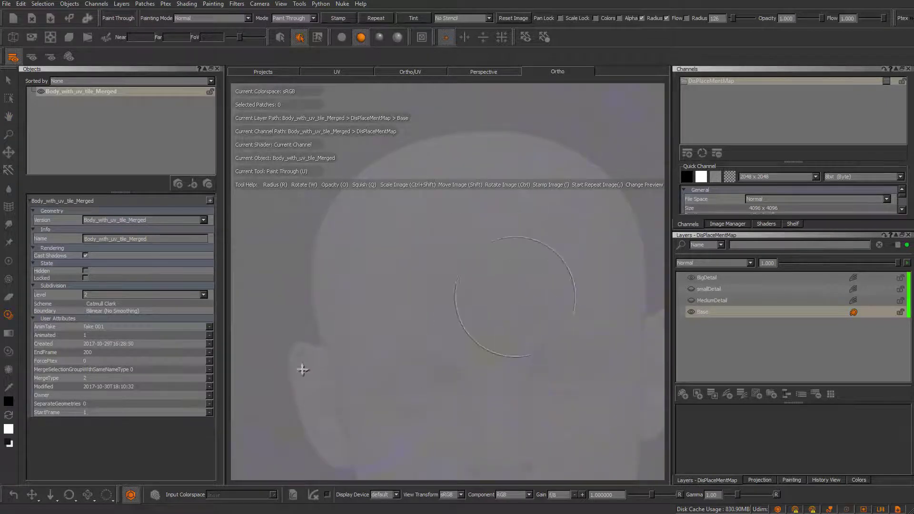
mouse_move(376, 334)
alt+middle_down()
mouse_move(484, 308)
mouse_move(419, 334)
alt+middle_up()
alt+drag(440, 328, 457, 316)
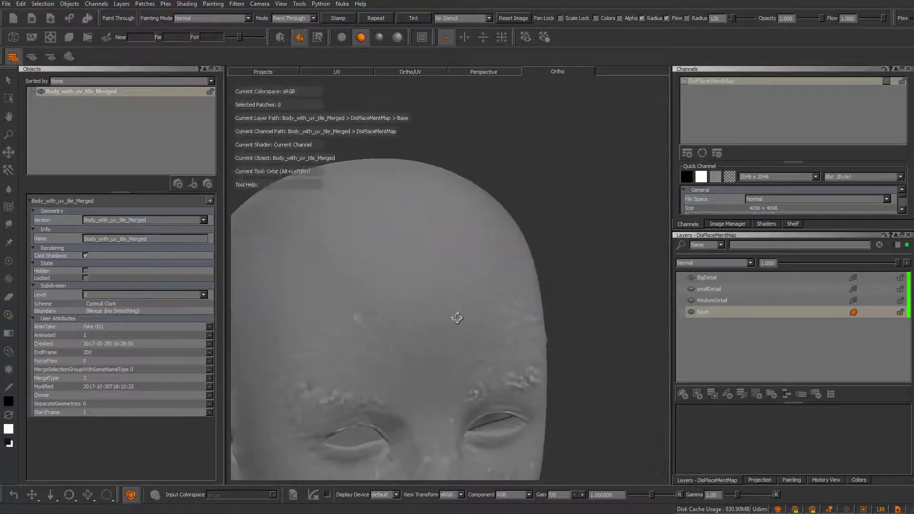
mouse_move(457, 320)
alt+right_down()
mouse_move(386, 329)
mouse_move(554, 284)
alt+right_up()
alt+middle_drag(503, 341, 490, 255)
Move and rotate the displacement image over the forehead, and paint a short stroke through it.
mouse_move(490, 256)
shift+mouse_down()
mouse_move(511, 312)
mouse_move(430, 443)
mouse_move(518, 194)
mouse_move(490, 322)
mouse_move(352, 342)
shift+mouse_up()
mouse_move(438, 449)
shift+mouse_down()
mouse_move(512, 107)
mouse_move(527, 122)
shift+mouse_up()
mouse_move(529, 275)
shift+mouse_down()
mouse_move(530, 199)
mouse_move(252, 281)
shift+mouse_up()
mouse_move(467, 306)
shift+mouse_down()
mouse_move(532, 326)
mouse_move(265, 203)
shift+mouse_up()
shift+drag(451, 292, 414, 167)
mouse_move(485, 270)
shift+mouse_down()
mouse_move(518, 332)
mouse_move(542, 354)
shift+mouse_up()
ctrl+drag(553, 311, 537, 280)
drag(495, 262, 516, 266)
Rescale the displacement image over the forehead and paint it across the area above both brows.
alt+middle_drag(516, 286, 524, 318)
alt+right_drag(524, 317, 552, 309)
mouse_move(500, 306)
ctrl+shift+mouse_down()
mouse_move(473, 302)
mouse_move(494, 244)
mouse_move(512, 382)
mouse_move(512, 296)
mouse_move(507, 378)
ctrl+shift+mouse_up()
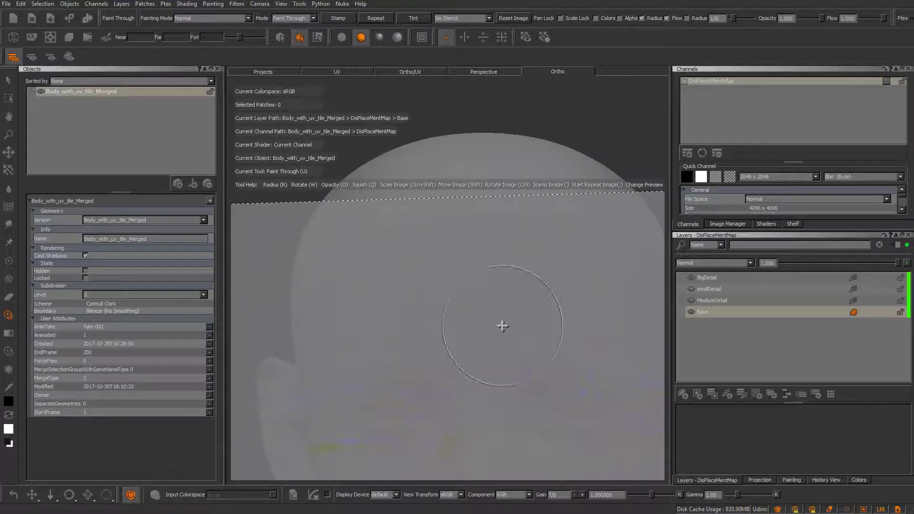
drag(486, 265, 483, 304)
mouse_move(367, 302)
mouse_down()
mouse_move(361, 318)
mouse_move(588, 279)
mouse_move(607, 297)
mouse_up()
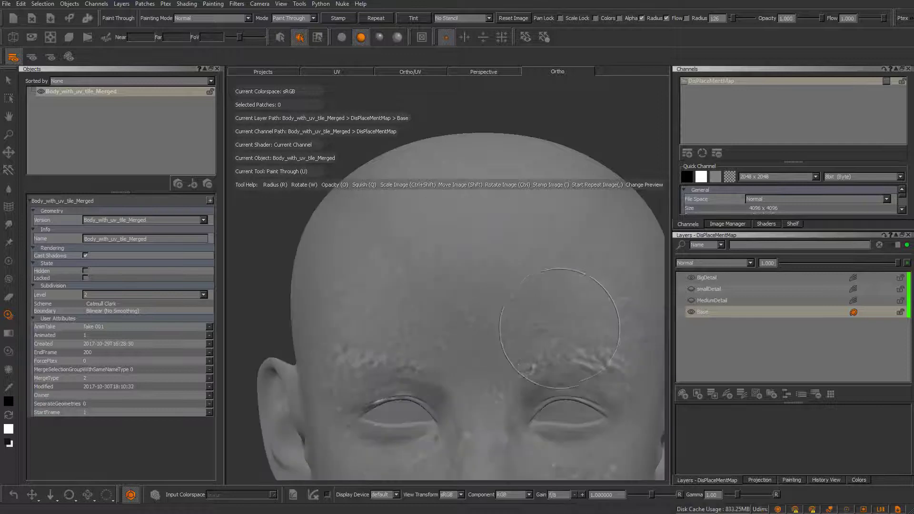
Examine the painted displacement on the head, face and neck from several angles and distances.
alt+right_drag(559, 330, 505, 340)
alt+drag(504, 340, 471, 347)
alt+right_drag(471, 347, 541, 331)
alt+drag(541, 330, 519, 322)
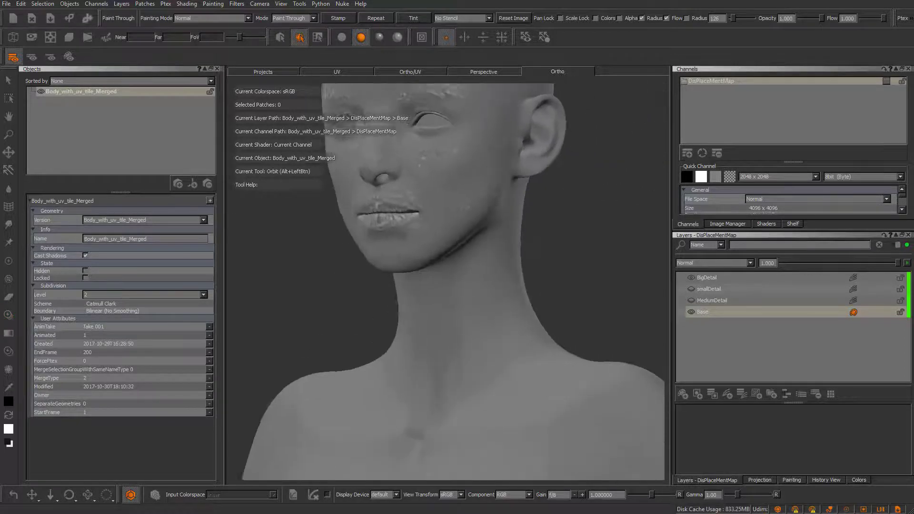
alt+middle_drag(518, 322, 513, 377)
alt+drag(513, 377, 526, 387)
alt+right_drag(526, 388, 545, 354)
alt+middle_drag(545, 354, 555, 398)
alt+drag(548, 396, 557, 384)
alt+right_drag(558, 385, 567, 356)
alt+middle_drag(568, 356, 556, 336)
alt+right_drag(556, 337, 549, 361)
mouse_move(549, 361)
alt+mouse_down()
mouse_move(548, 336)
mouse_move(477, 330)
mouse_move(450, 361)
mouse_move(459, 381)
mouse_move(481, 336)
alt+mouse_up()
alt+right_drag(481, 336, 493, 370)
alt+middle_drag(493, 370, 523, 417)
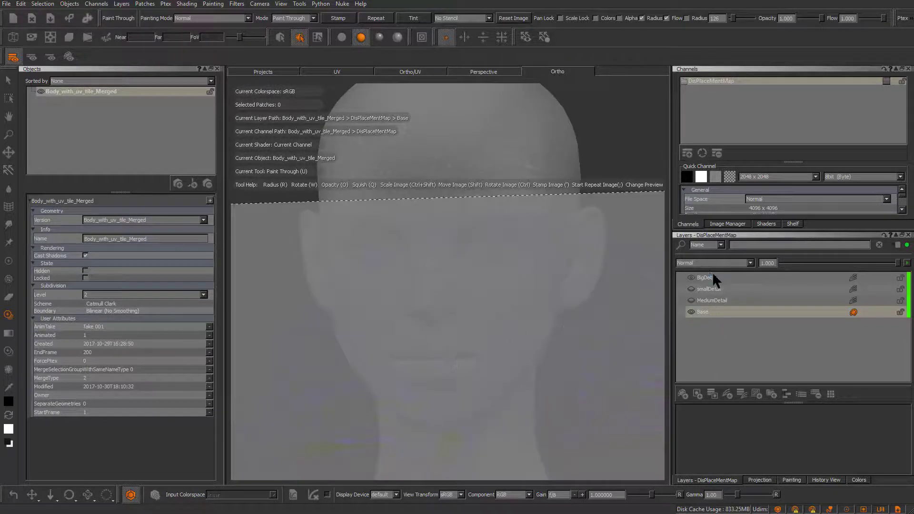
Select the BigDetail layer and dock the Layers palette above the Channels palette.
click(713, 278)
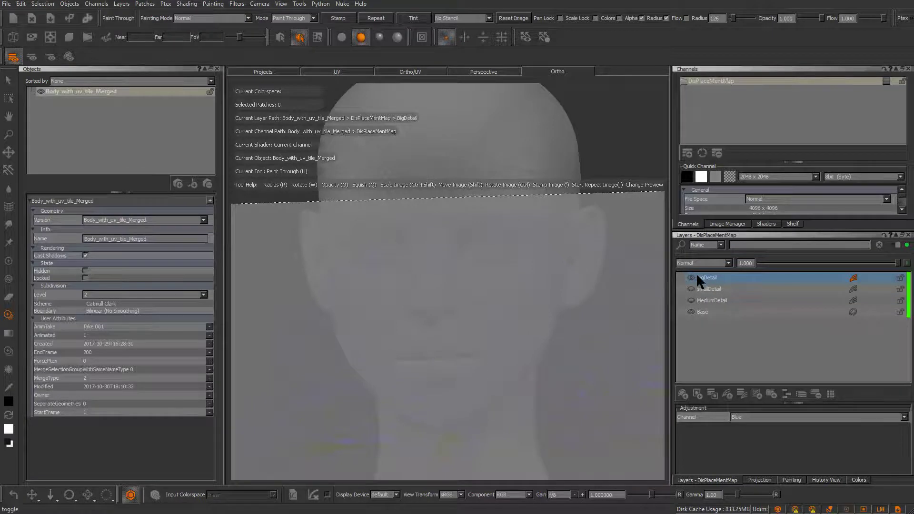
right_click(710, 277)
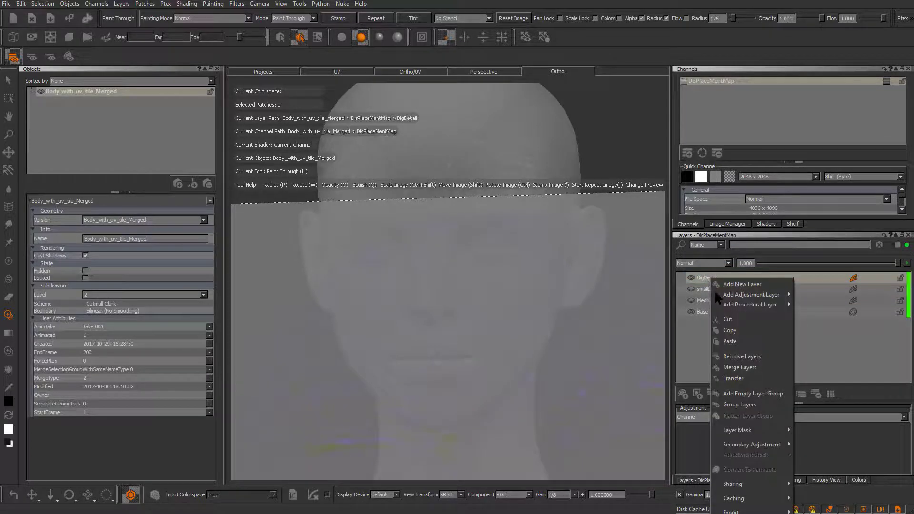
mouse_move(752, 444)
mouse_move(751, 295)
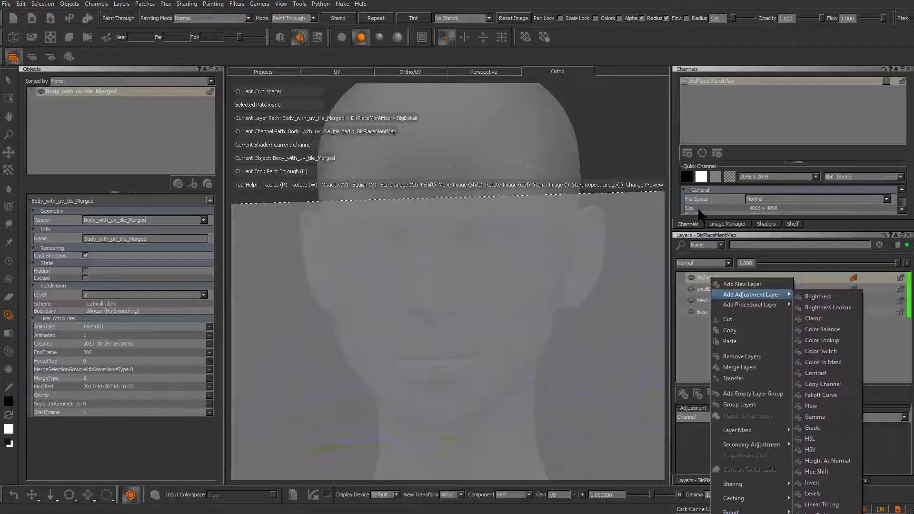
click(691, 236)
drag(790, 236, 782, 72)
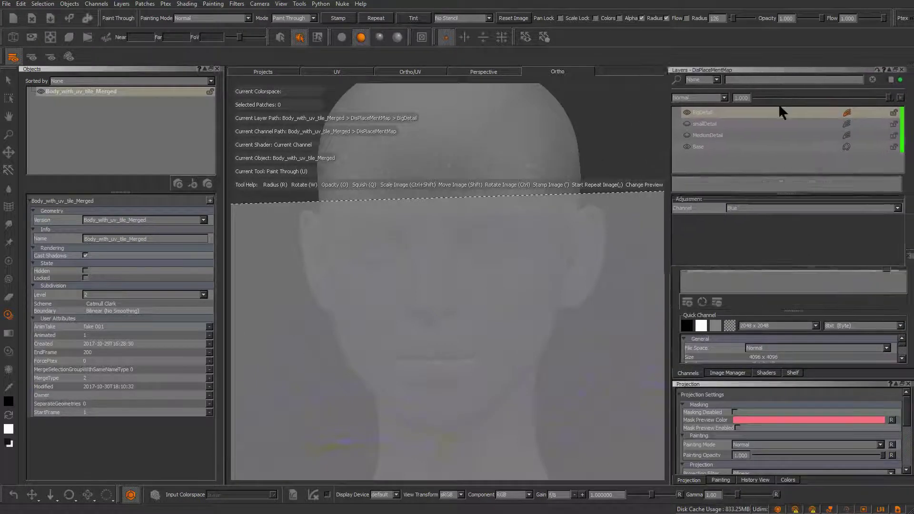
Start a flattened export of all layers, and create and open a DetailTextures folder on the Desktop as its destination.
right_click(710, 111)
mouse_move(755, 283)
mouse_move(752, 347)
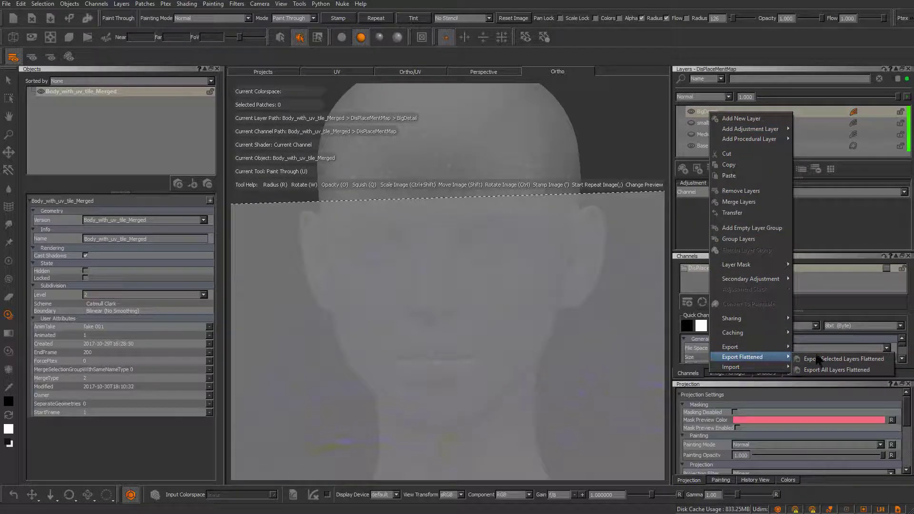
click(835, 370)
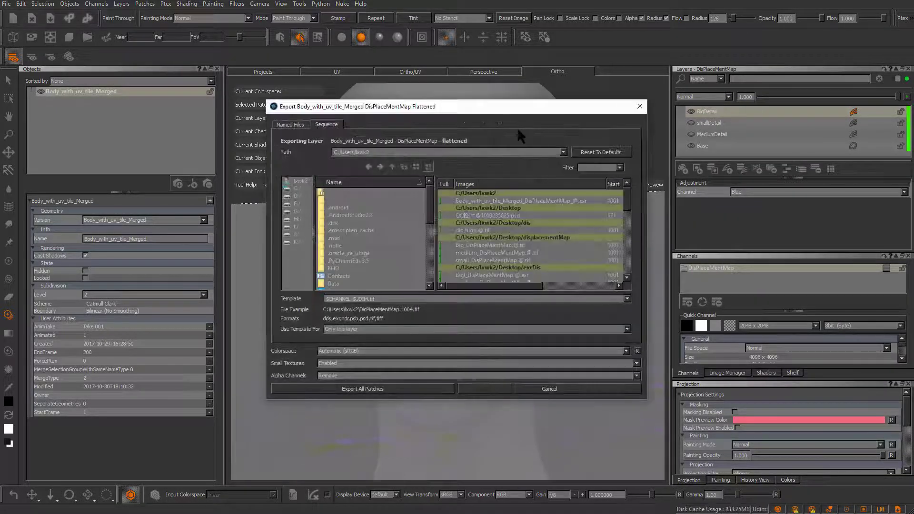
drag(504, 111, 544, 124)
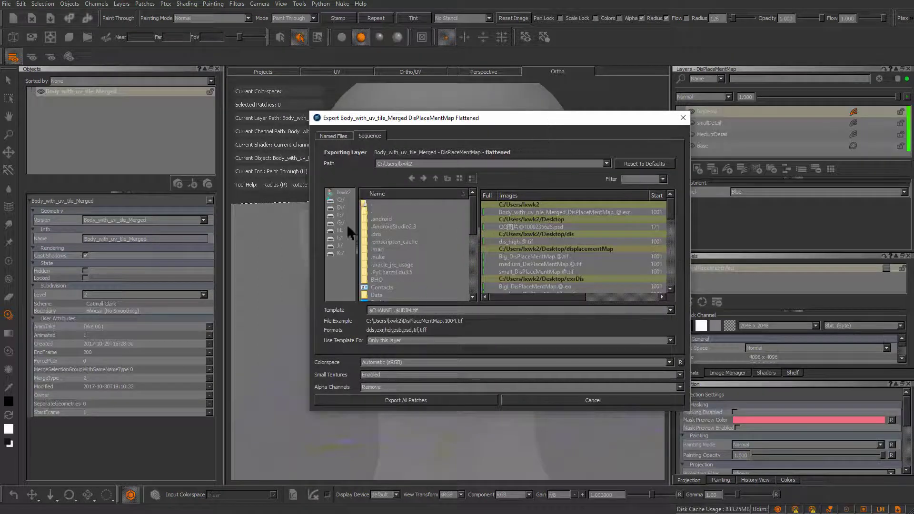
drag(474, 232, 474, 255)
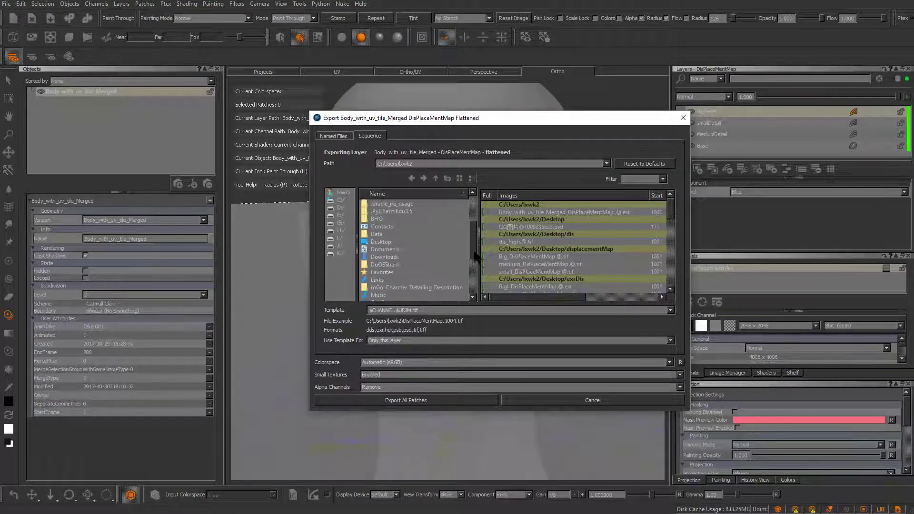
double_click(392, 241)
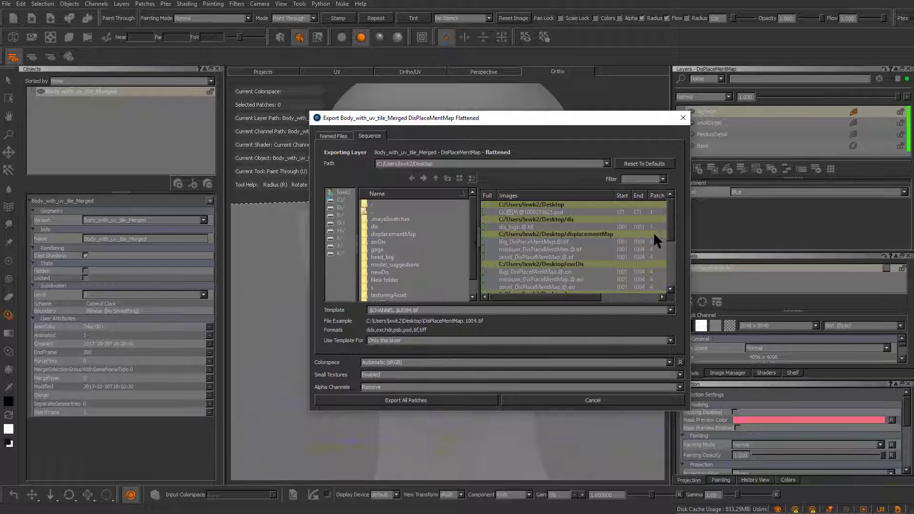
click(447, 178)
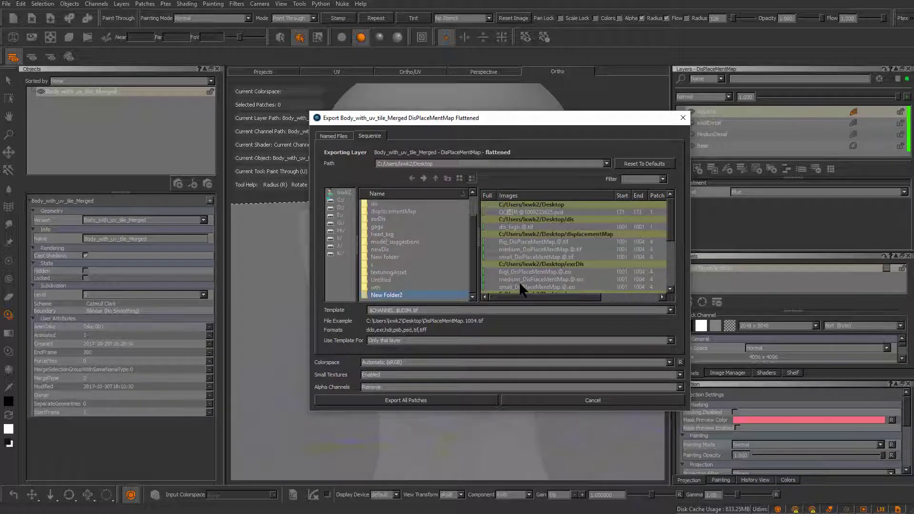
text(Detail)
key(BackSpace)
key(BackSpace)
text(Textures)
double_click(408, 296)
Set the file name template to Big.$UDIM.tif and export all patches.
drag(393, 314, 360, 314)
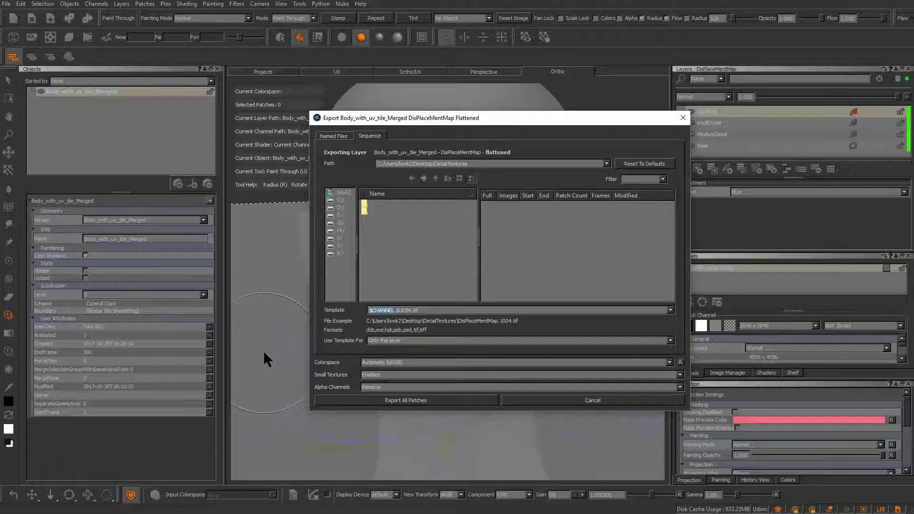
text(Big)
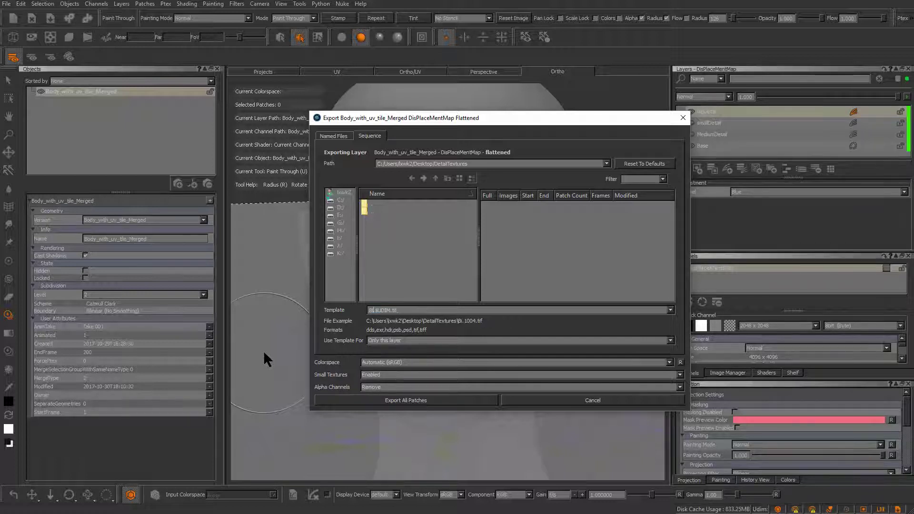
click(468, 402)
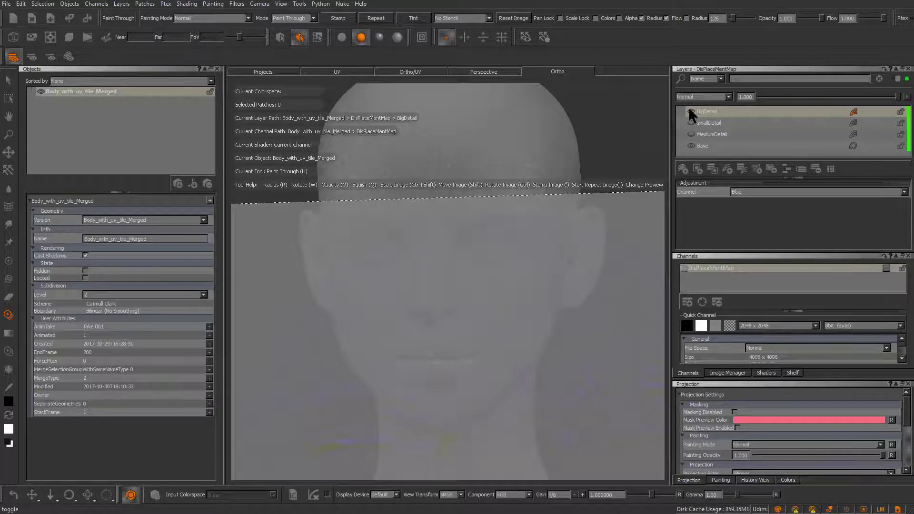
Select the smallDetail layer and export all layers flattened to DetailTextures with the template small.$UDIM.tif.
click(708, 123)
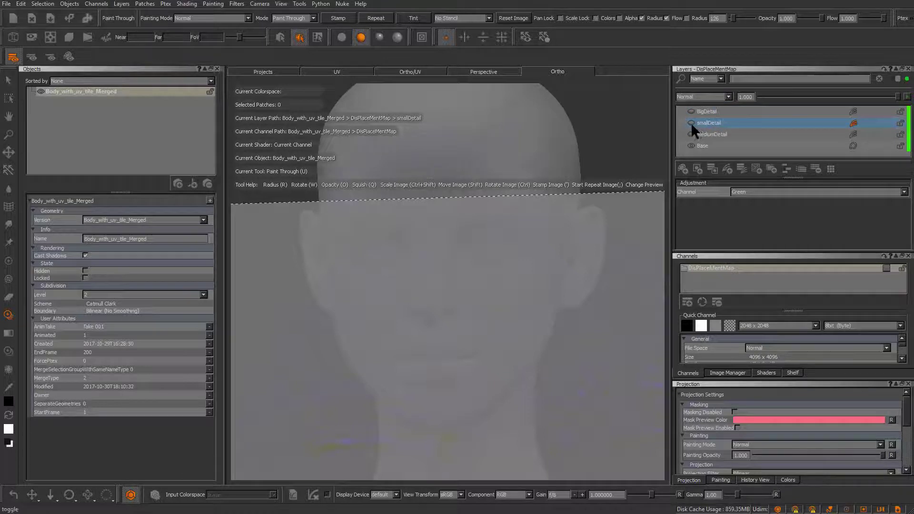
right_click(706, 121)
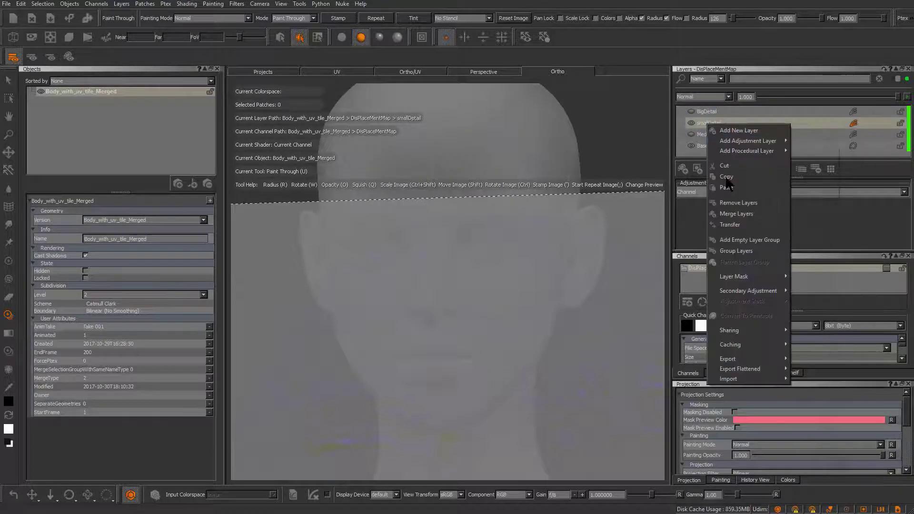
mouse_move(747, 326)
mouse_move(751, 369)
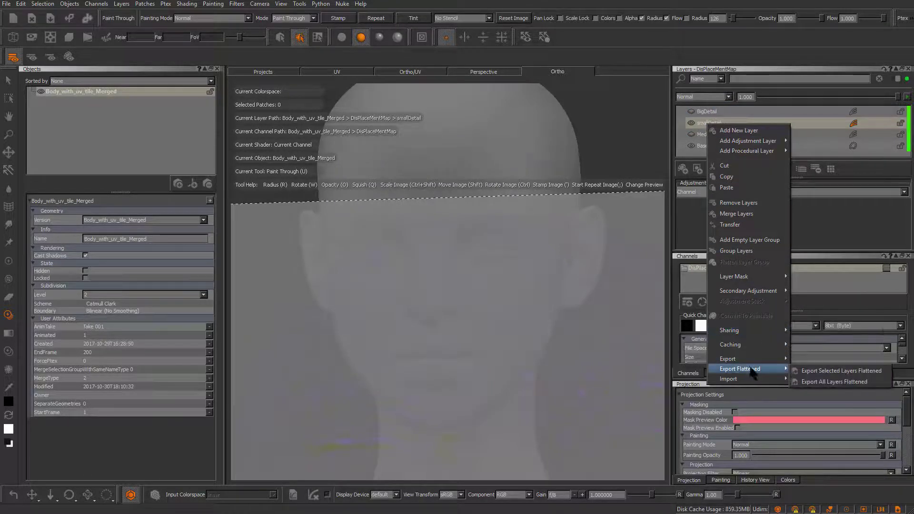
click(818, 382)
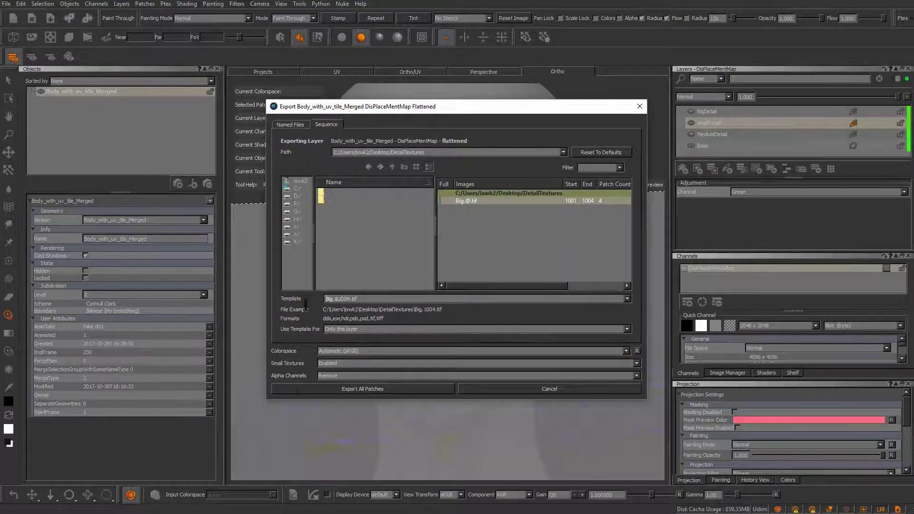
text(small)
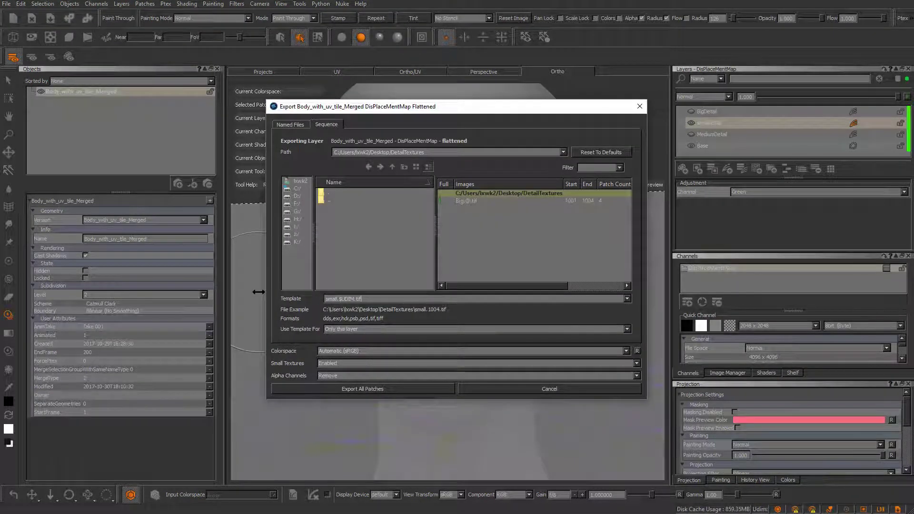
click(377, 388)
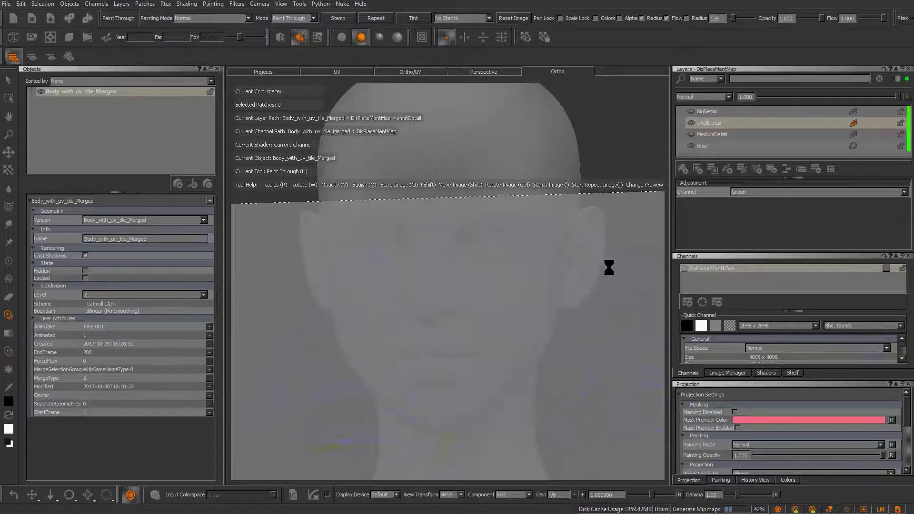
Select the MediumDetail layer and export all layers flattened to DetailTextures with the template medium.$UDIM.tif.
key(ctrl+z)
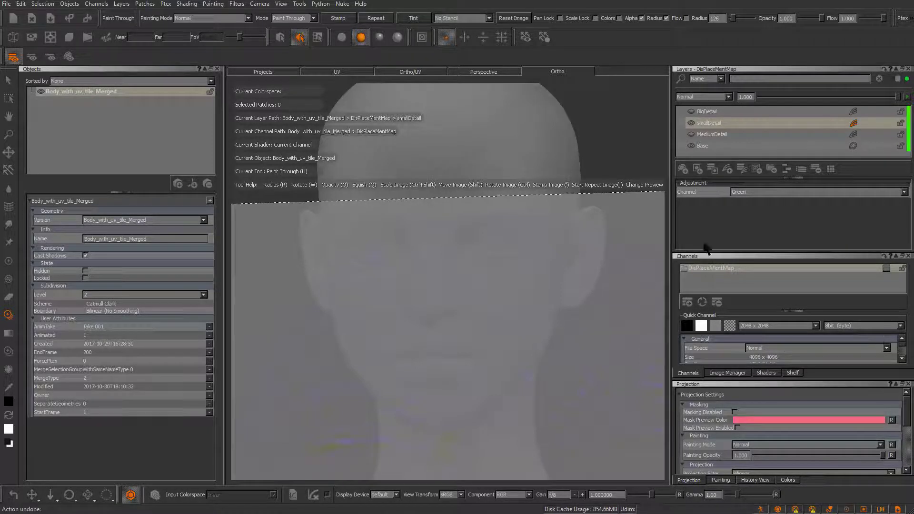
click(691, 123)
click(694, 134)
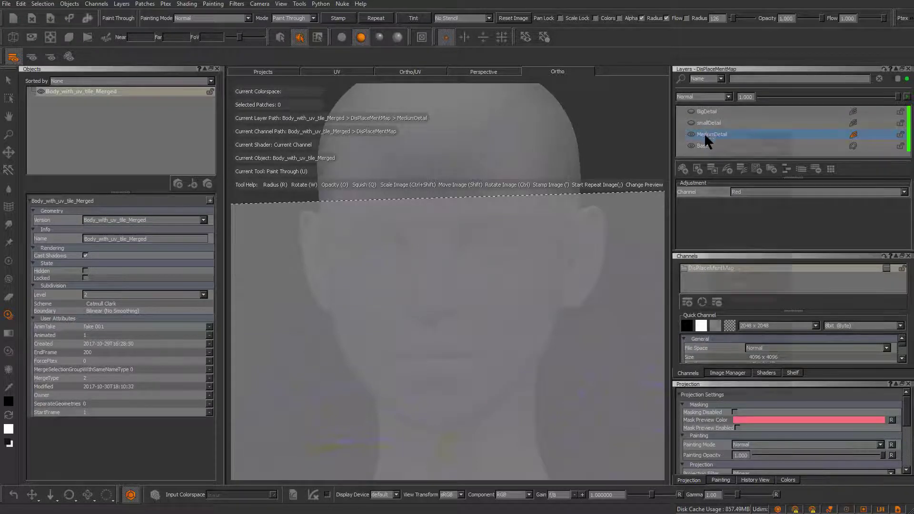
right_click(704, 133)
mouse_move(764, 375)
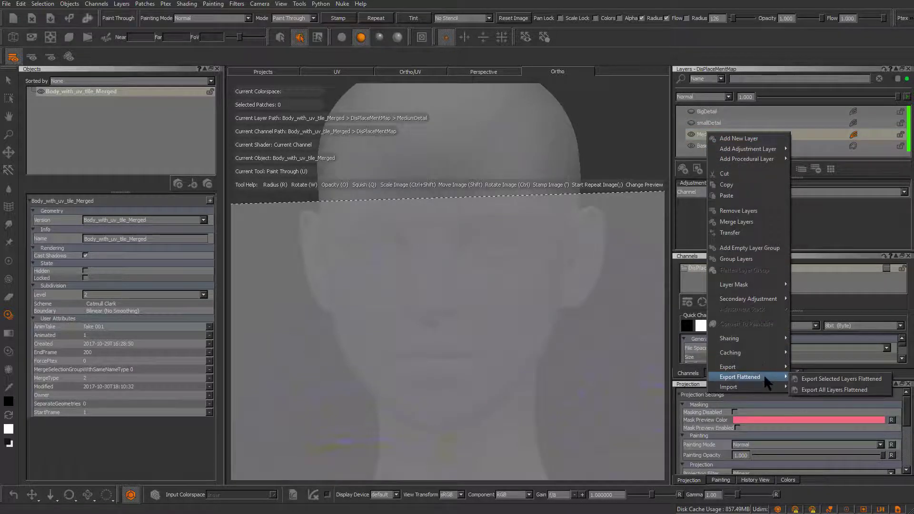
click(810, 390)
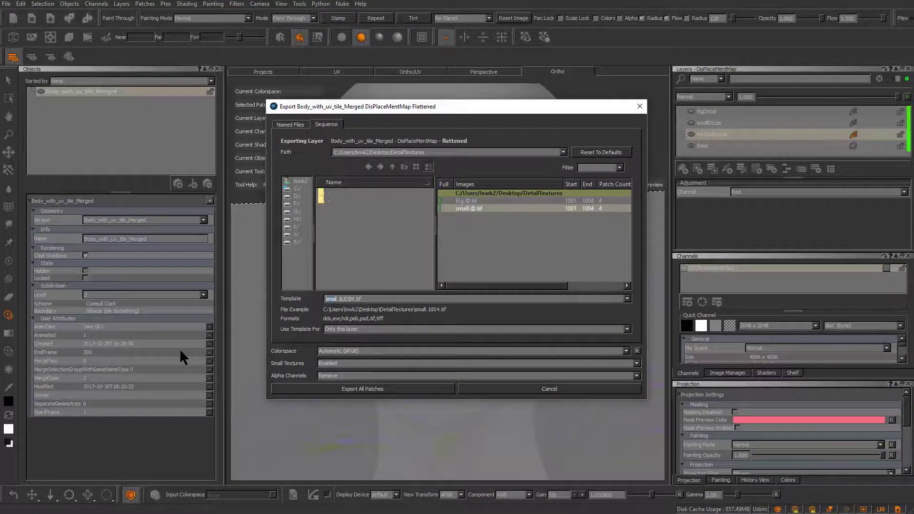
text(medium)
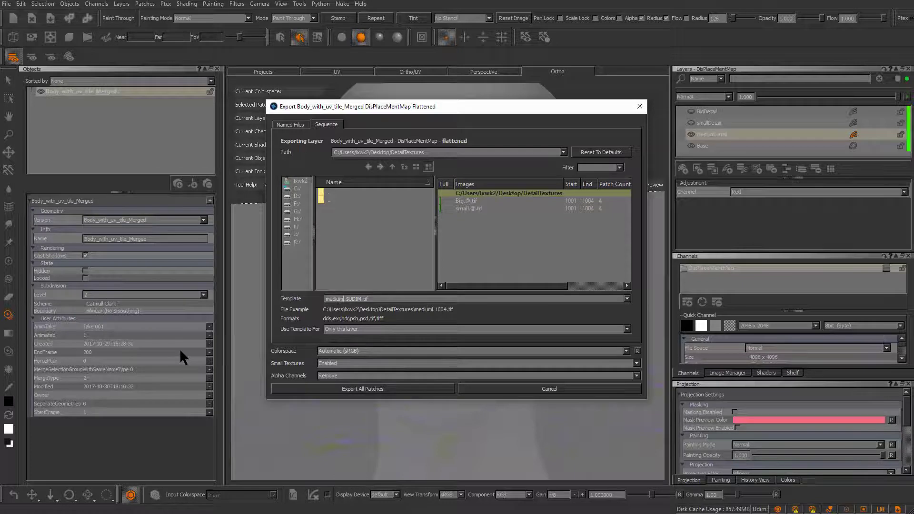
click(400, 389)
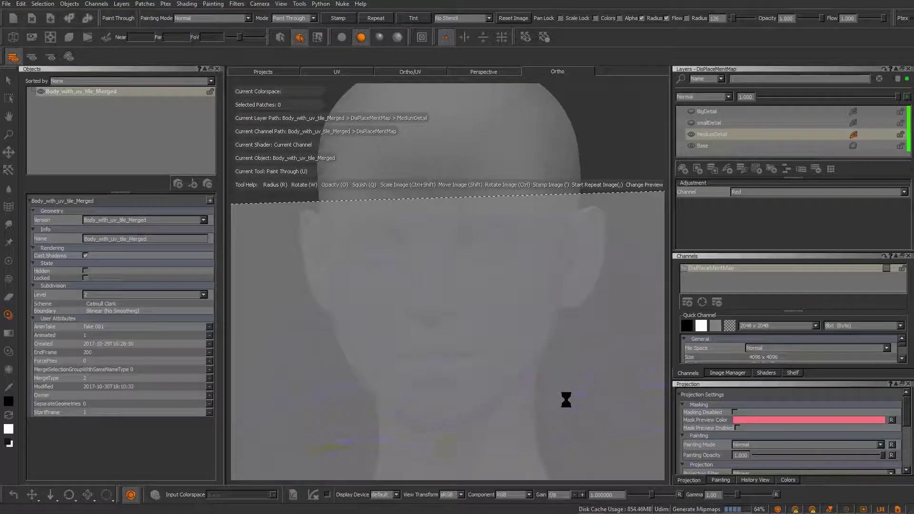
key(ctrl+z)
Minimize Photoshop and activate the Paint tool in Mari.
key(alt+Tab)
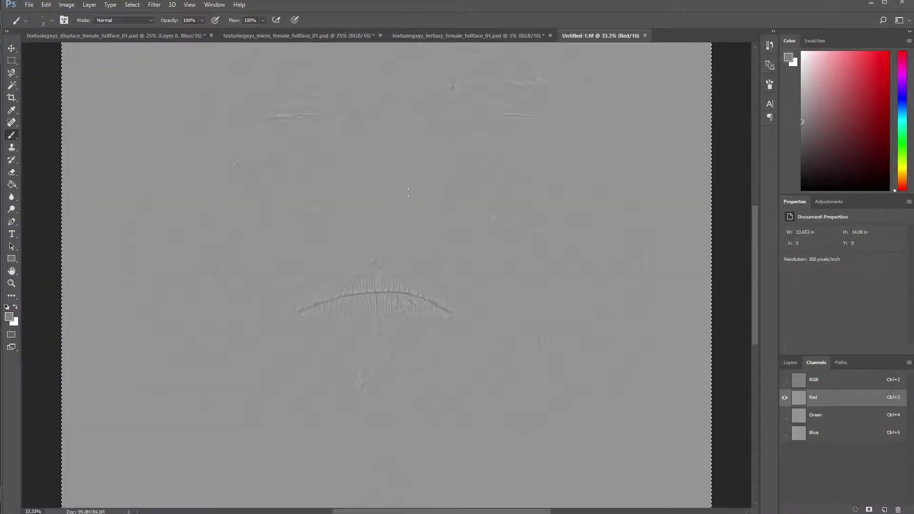
click(870, 3)
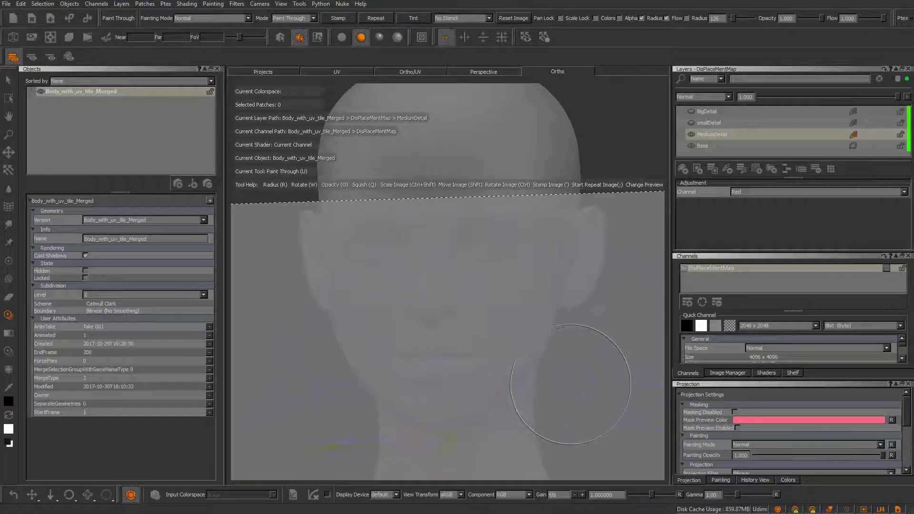
key(p)
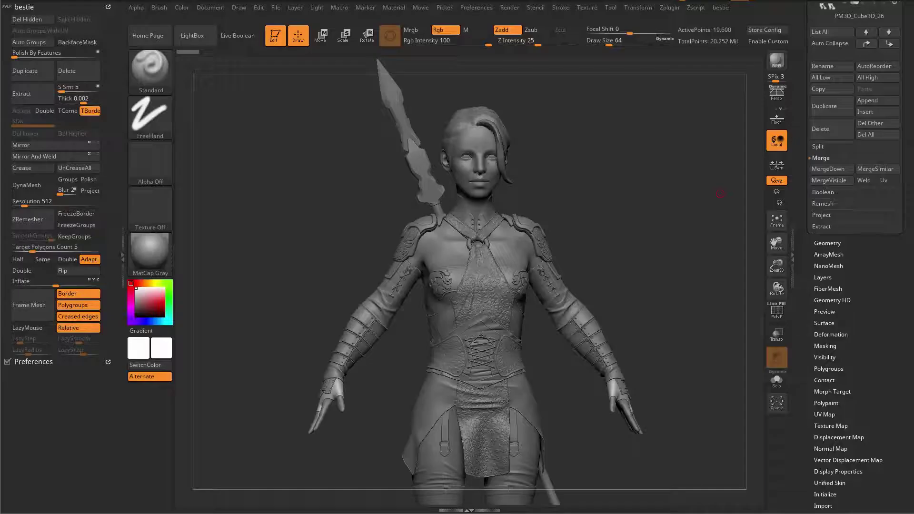
In ZBrush, select the character's body subtool, isolate it from the other subtools and frame its head and shoulders.
alt+drag(629, 233, 630, 328)
alt+click(504, 387)
key(alt+s)
drag(562, 279, 498, 269)
key(shift+f)
alt+drag(492, 179, 727, 293)
key(shift+f)
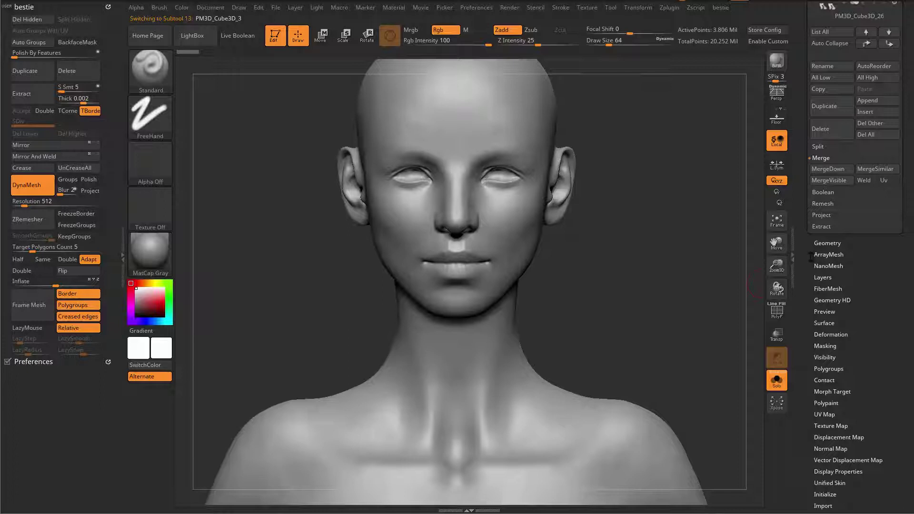
Try to insert a new mesh as a subtool below the body and save the file.
click(818, 243)
scroll(814, 309, up, 10)
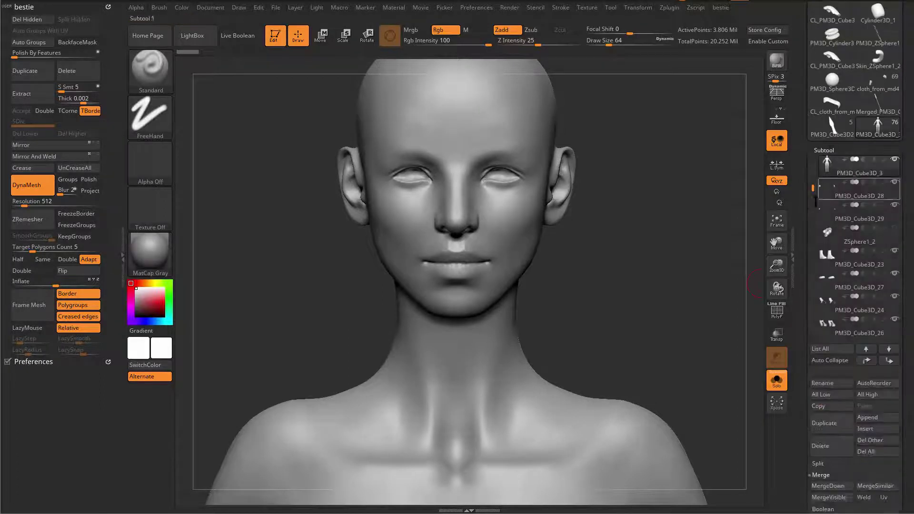
click(866, 429)
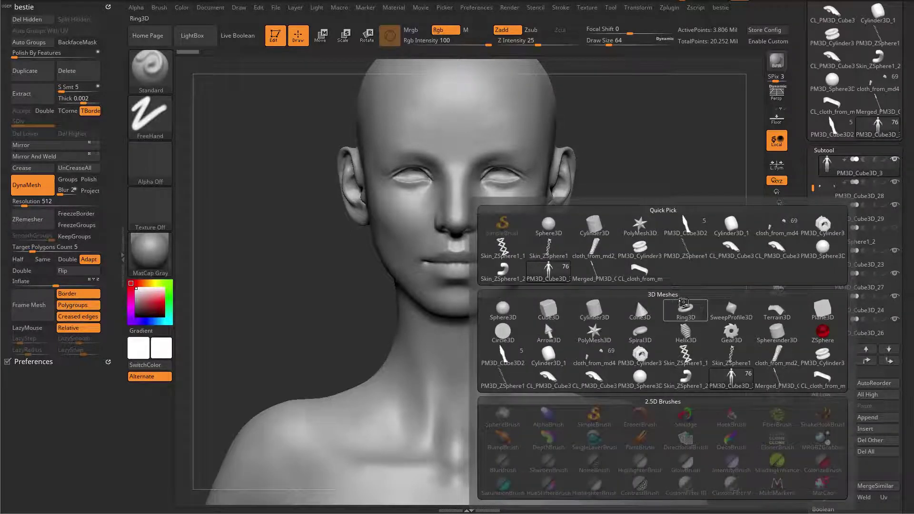
key(ctrl+s)
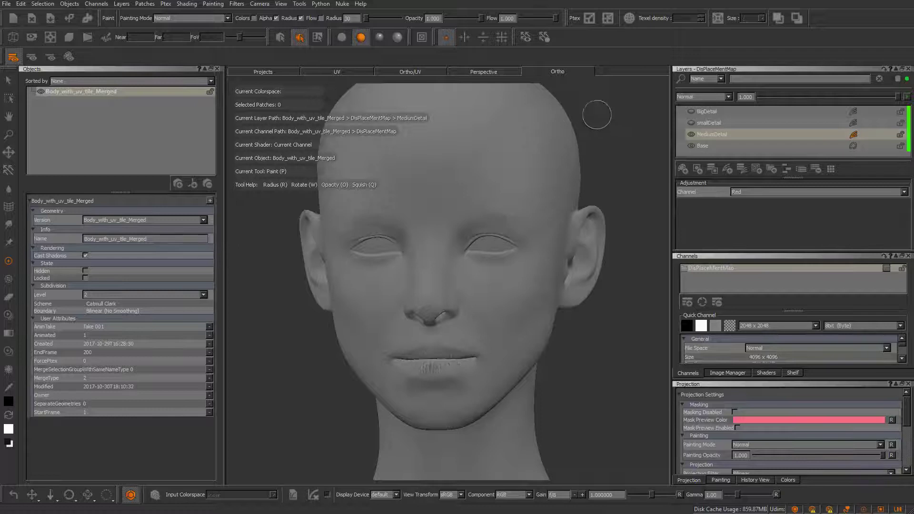
Acknowledge the ZBrush recovery notices and enlarge the reopened character's window to fill the screen.
click(895, 3)
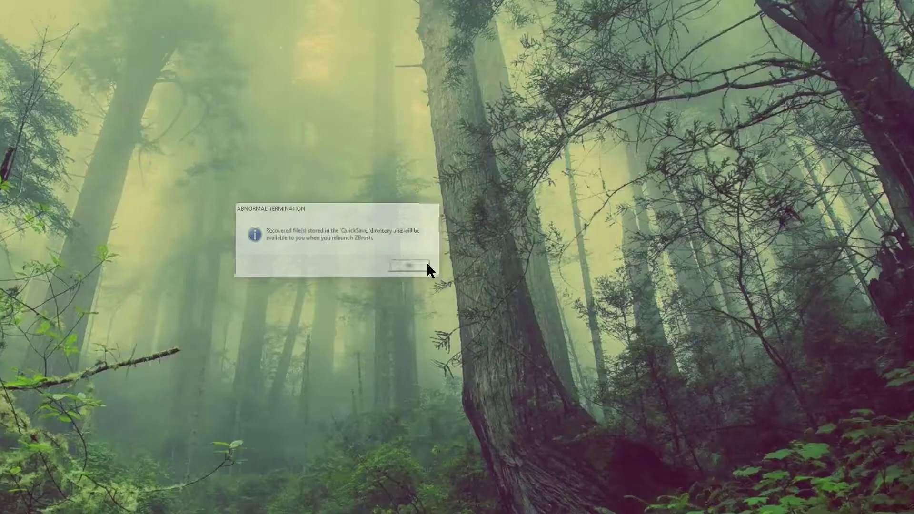
click(427, 264)
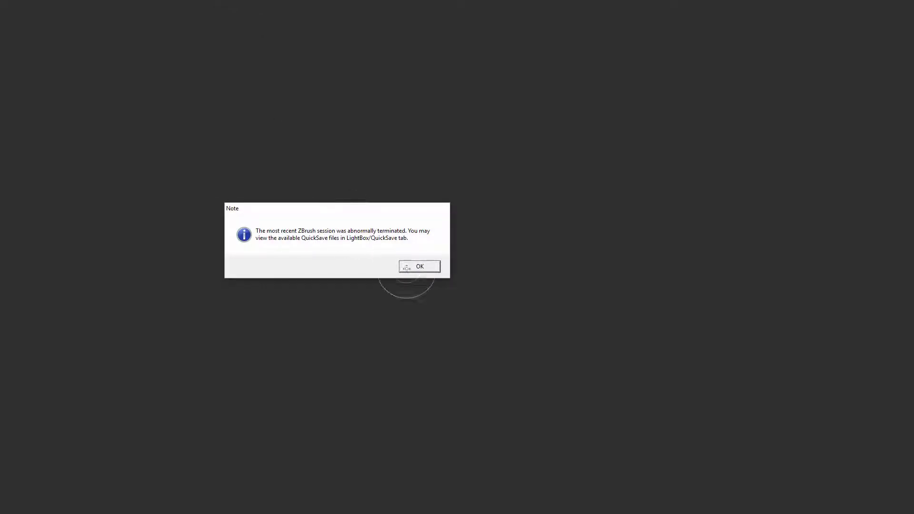
click(405, 267)
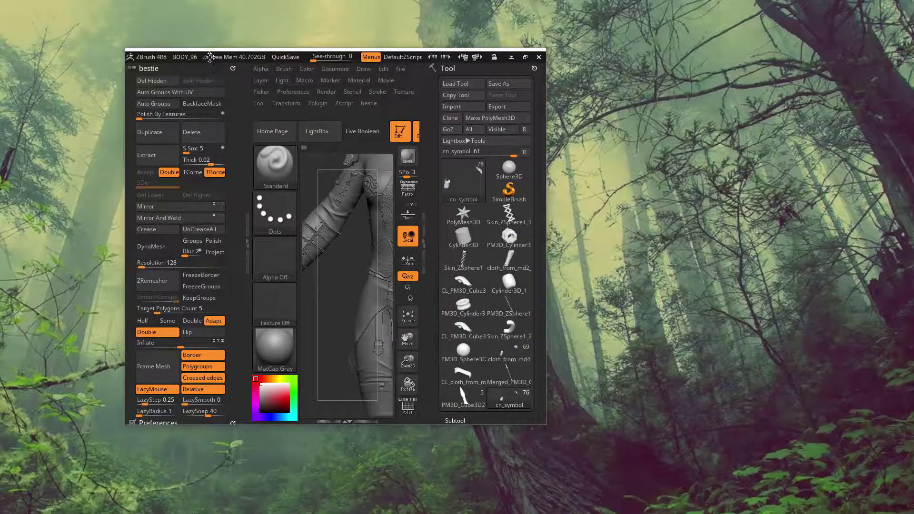
drag(210, 57, 82, 1)
drag(418, 361, 908, 513)
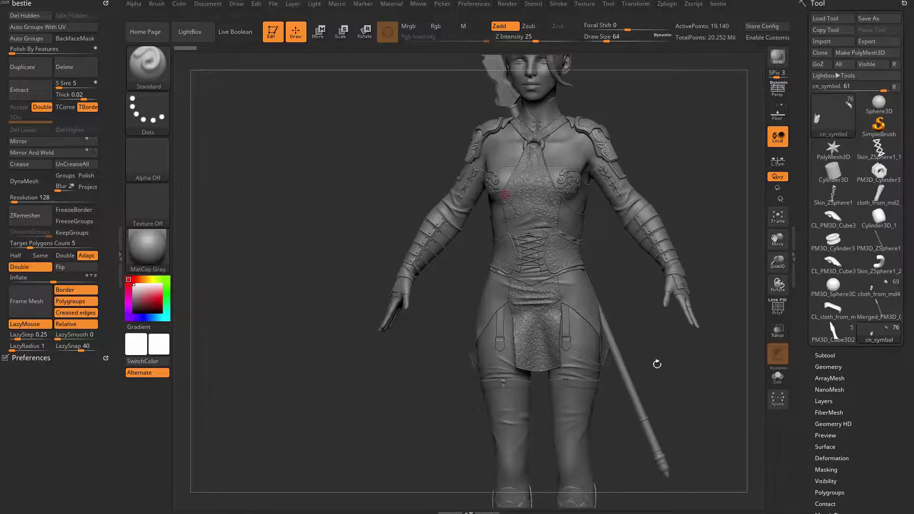
Select the character's body subtool and move it to the top of the subtool list.
drag(386, 159, 404, 160)
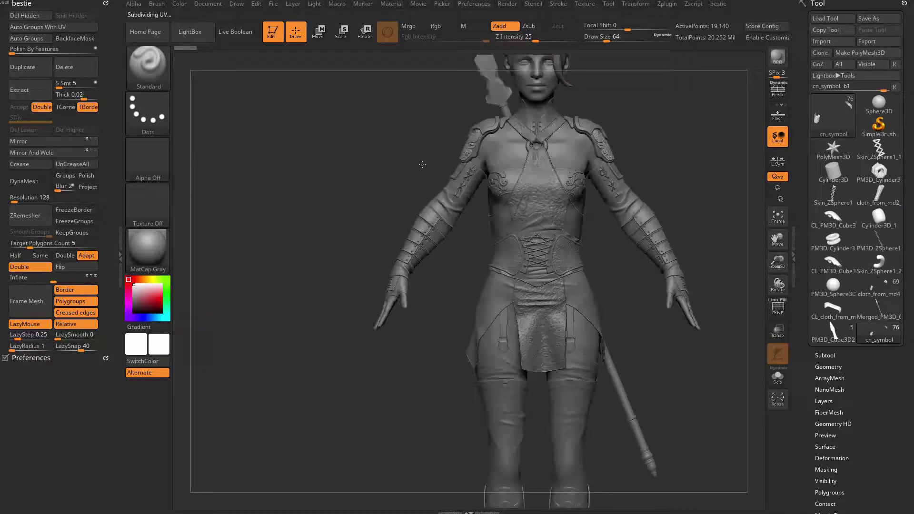
alt+drag(680, 120, 648, 201)
click(834, 355)
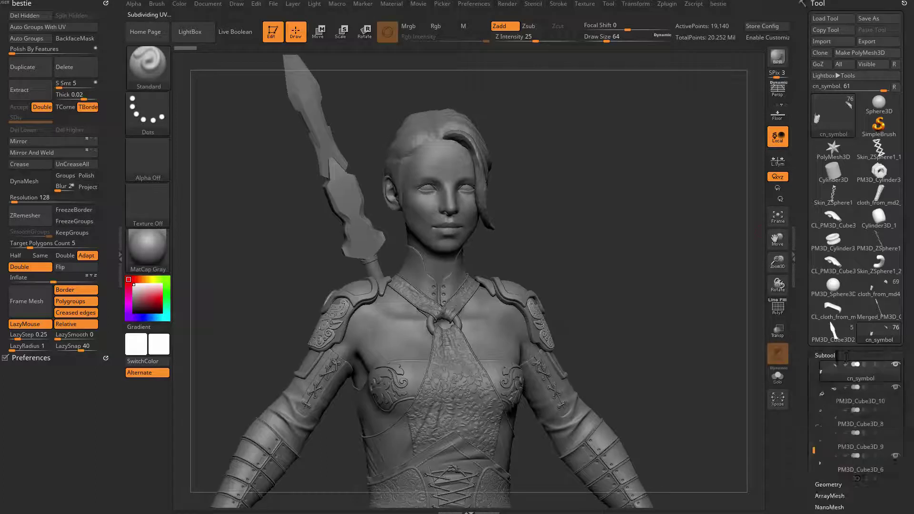
mouse_move(814, 449)
mouse_down()
mouse_move(813, 412)
mouse_move(813, 433)
mouse_up()
alt+click(463, 237)
drag(802, 419, 803, 332)
shift+click(867, 308)
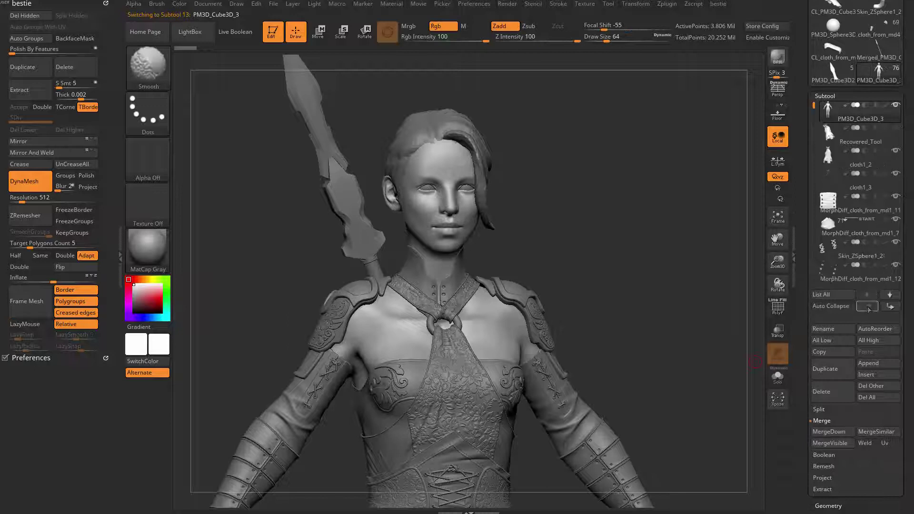
Insert a Sphere3D as a subtool directly below the body and start importing a mesh in its place.
drag(800, 177, 802, 233)
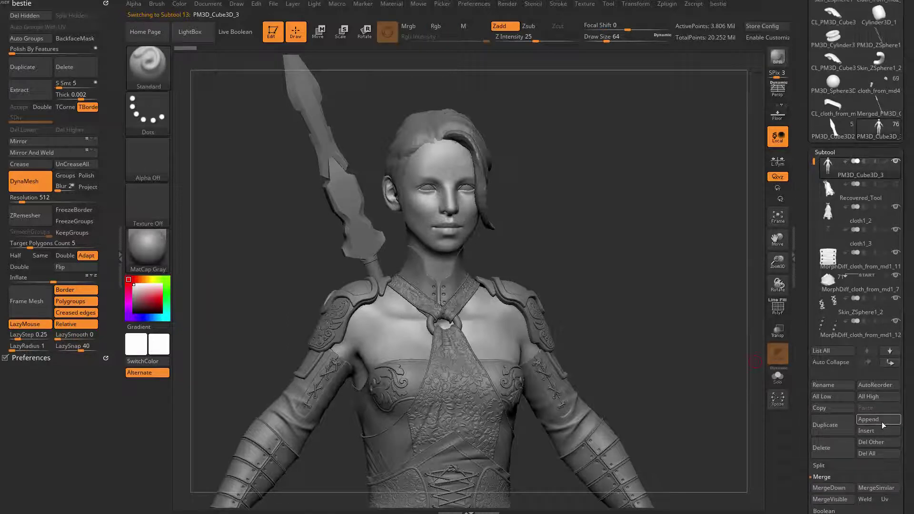
click(865, 431)
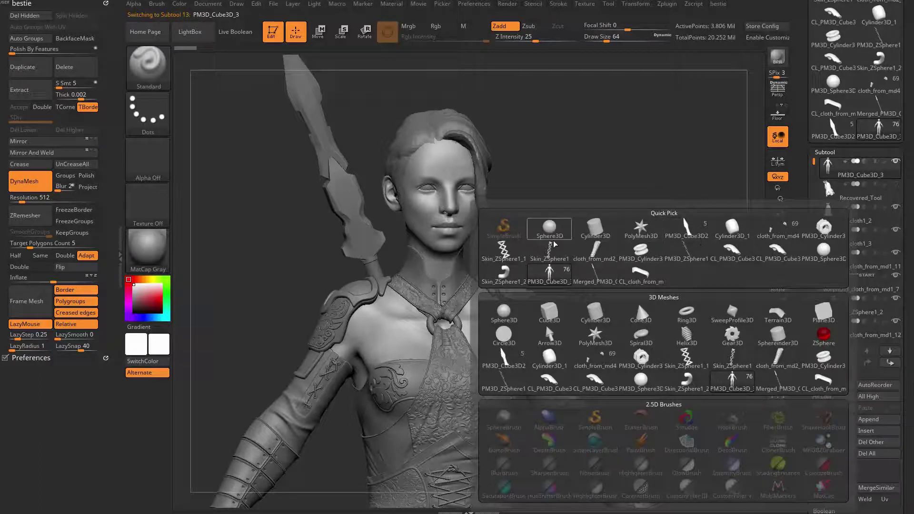
click(551, 227)
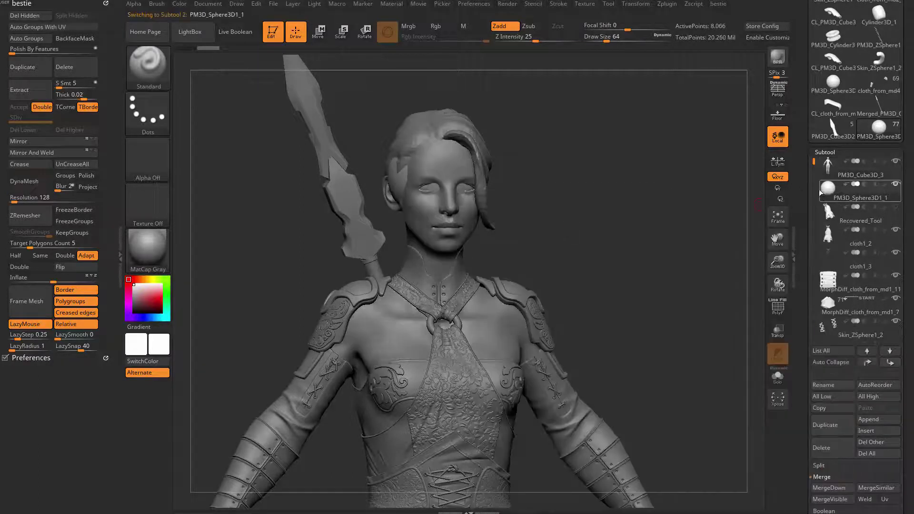
scroll(829, 193, up, 5)
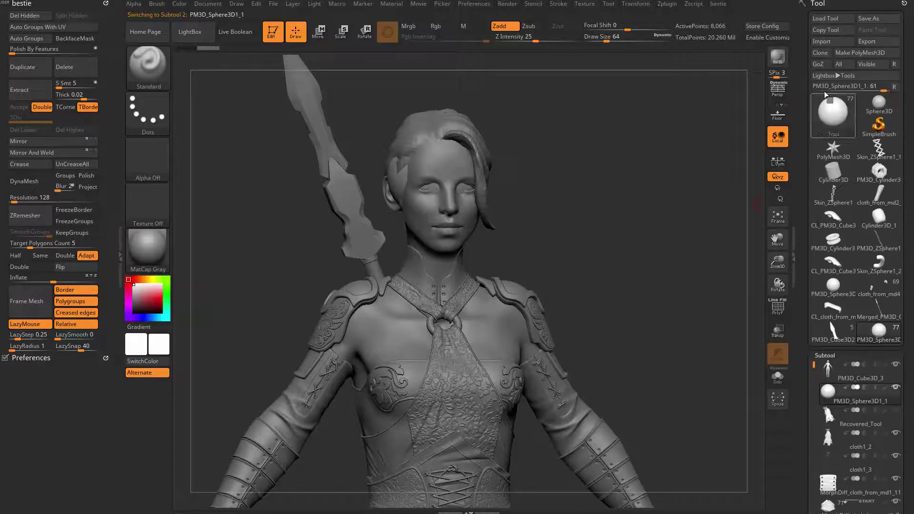
click(826, 41)
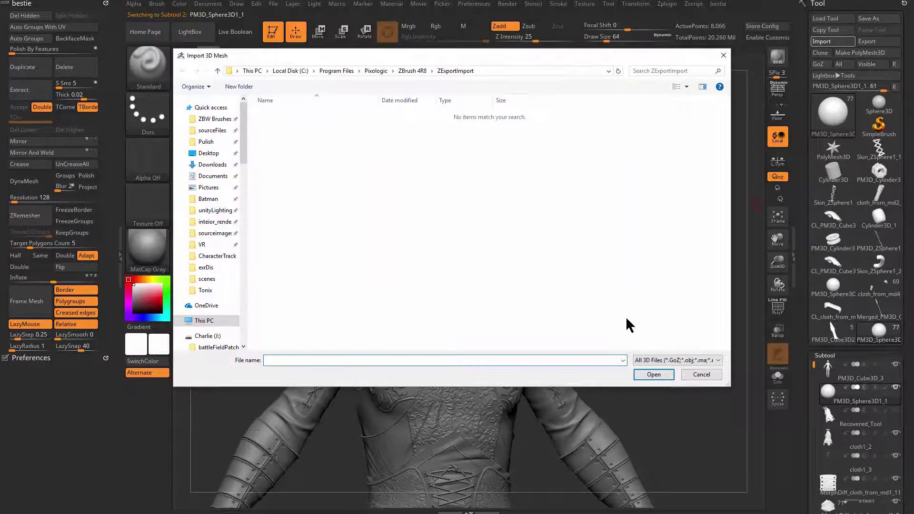
click(506, 71)
key(BackSpace)
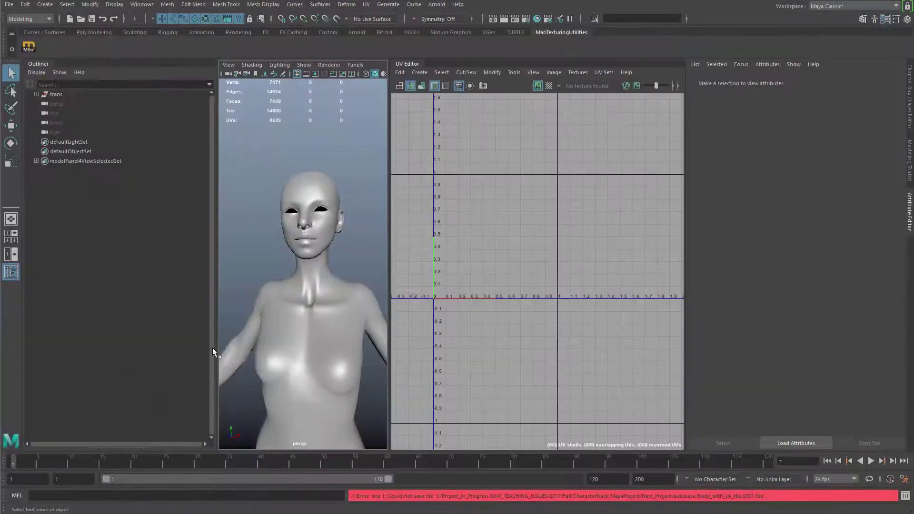
Switch to Maya, select the low-poly body and copy the project's scenes folder path from a file dialog.
click(303, 182)
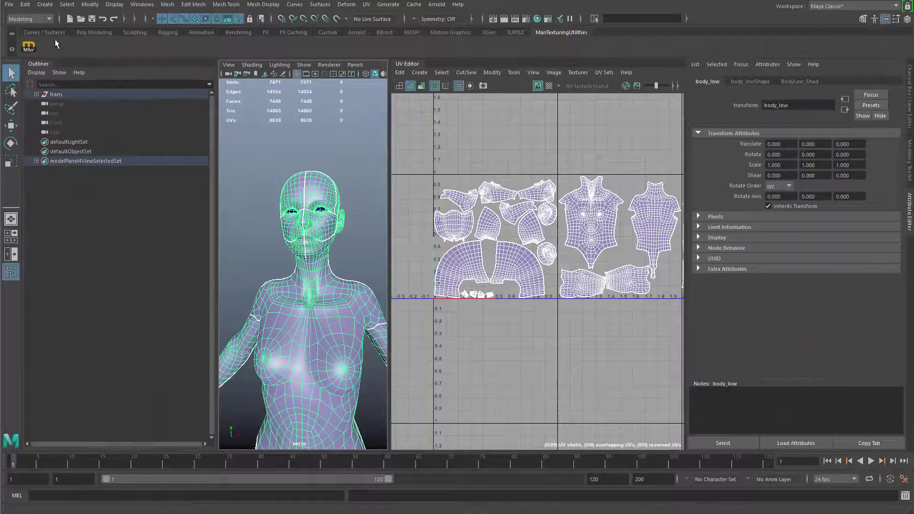
click(9, 5)
click(103, 158)
click(517, 18)
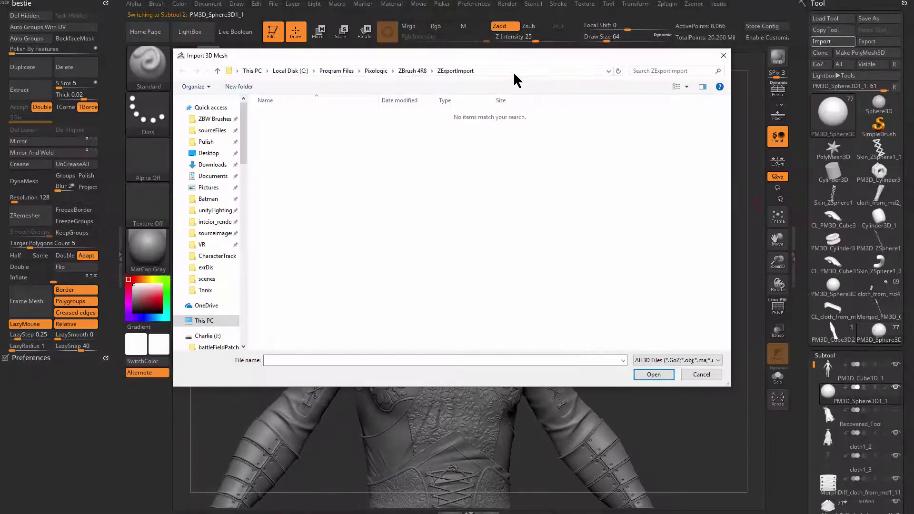
Back in ZBrush, import Body_with_uv_tile_to_zbrush.obj from the New_Project scenes folder into the sphere subtool.
click(514, 72)
text(J:/Project_In_Progress/UIW_TEACHING_ISSUES/2017/Fall/CharacterTrack/MayaProject/New_Project/scenes)
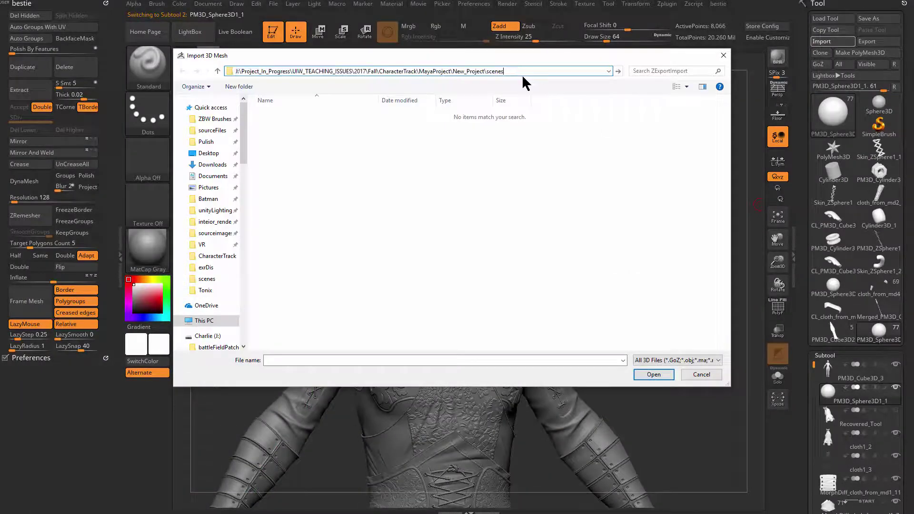
key(Return)
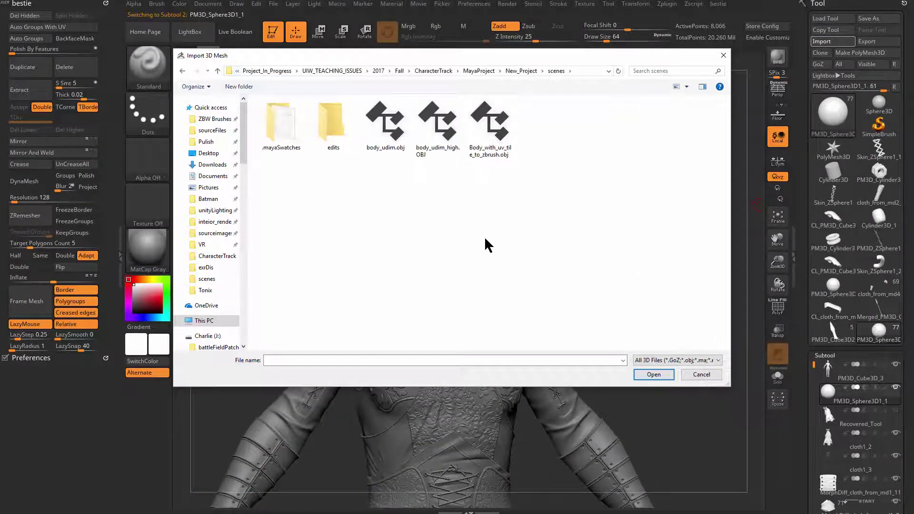
click(496, 134)
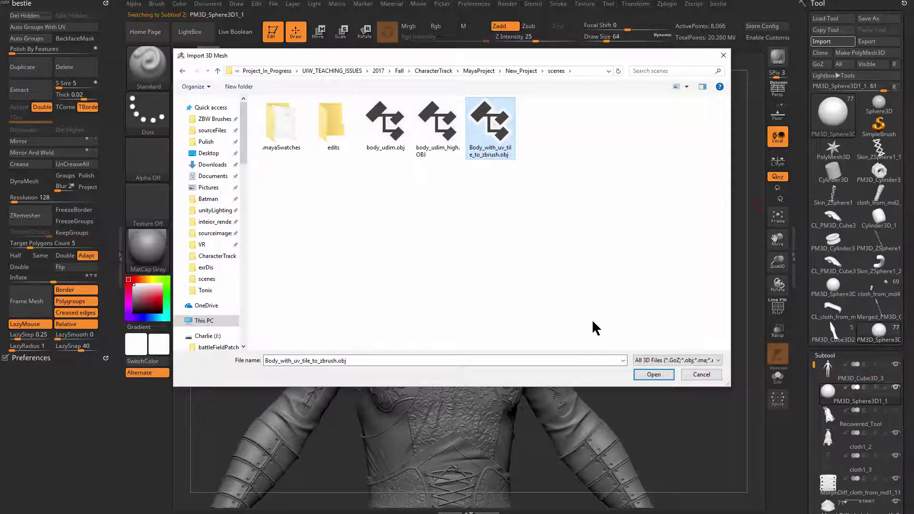
click(654, 375)
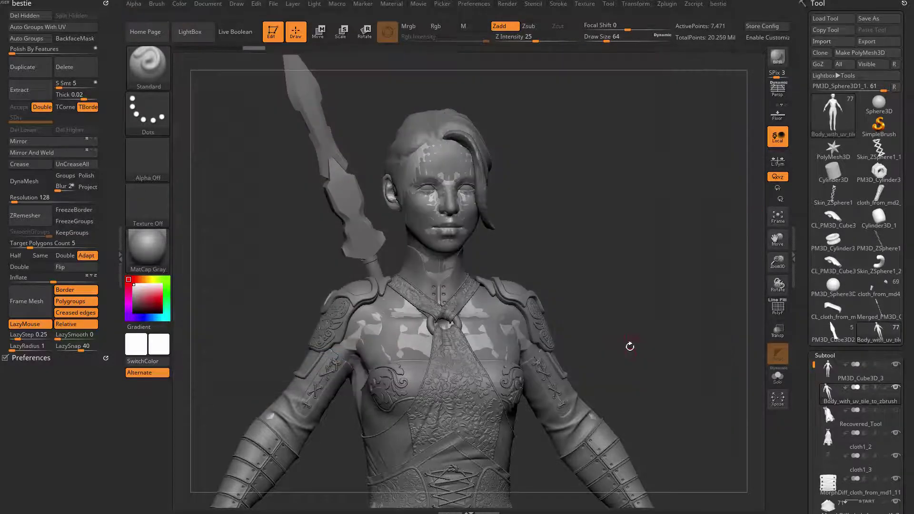
Isolate the imported body mesh from the other subtools and inspect its head and shoulders, toggling the polyframe.
key(ctrl+shift+s)
mouse_move(584, 219)
mouse_down()
mouse_move(612, 283)
mouse_move(587, 259)
mouse_move(537, 244)
mouse_up()
key(shift+f)
key(shift+f)
key(l)
key(ctrl+shift+s)
key(ctrl+shift+s)
key(shift+f)
key(shift+f)
key(ctrl+shift+s)
key(ctrl+shift+s)
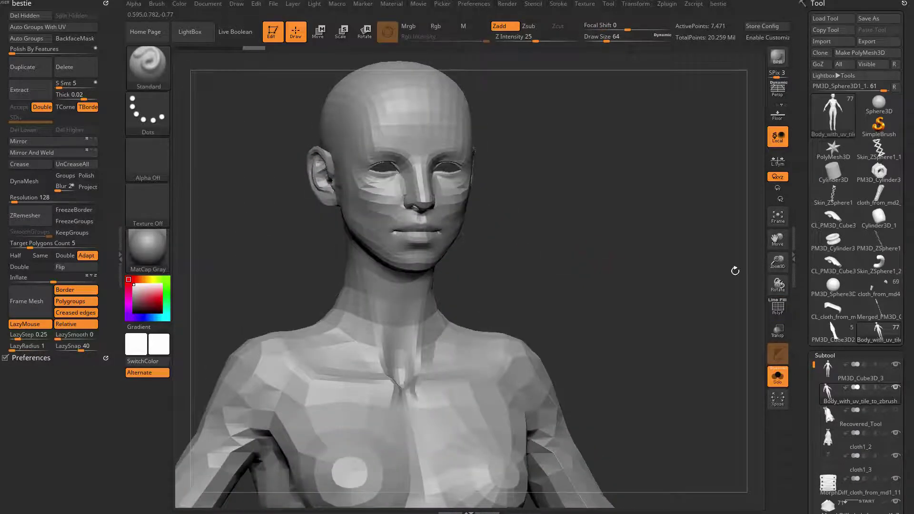
mouse_move(565, 350)
mouse_down()
mouse_move(585, 274)
mouse_move(594, 298)
mouse_up()
key(shift+f)
key(shift+f)
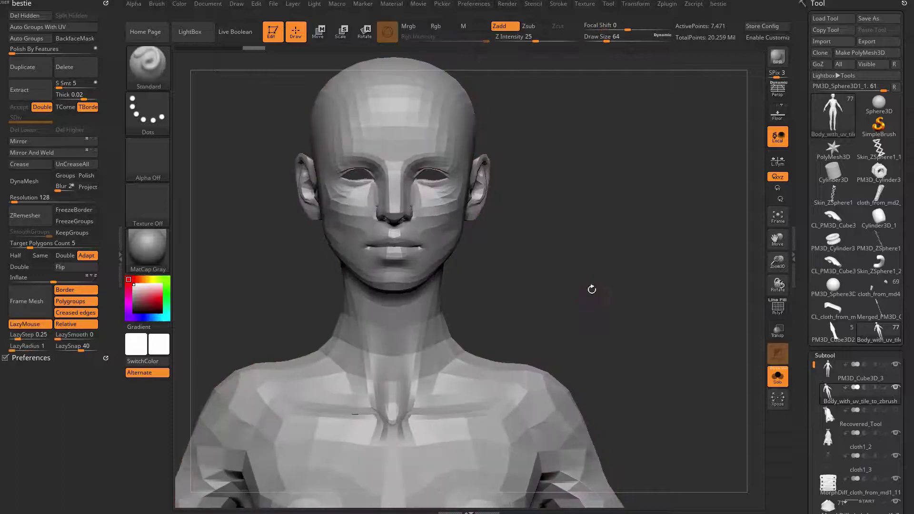
key(ctrl+shift+s)
key(ctrl+shift+s)
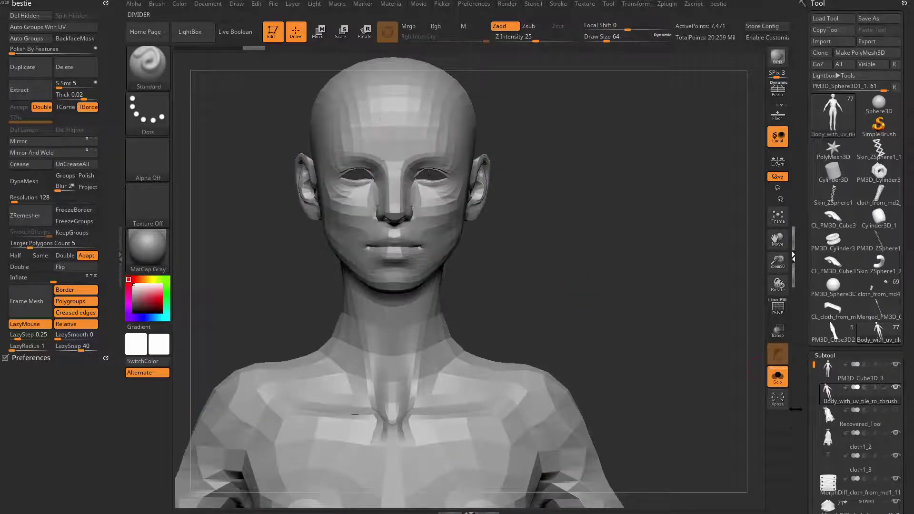
Hide the original PM3D_Cube3D_3 body subtool and make the imported Body_with_uv_tile_to_zbrush subtool active.
click(825, 388)
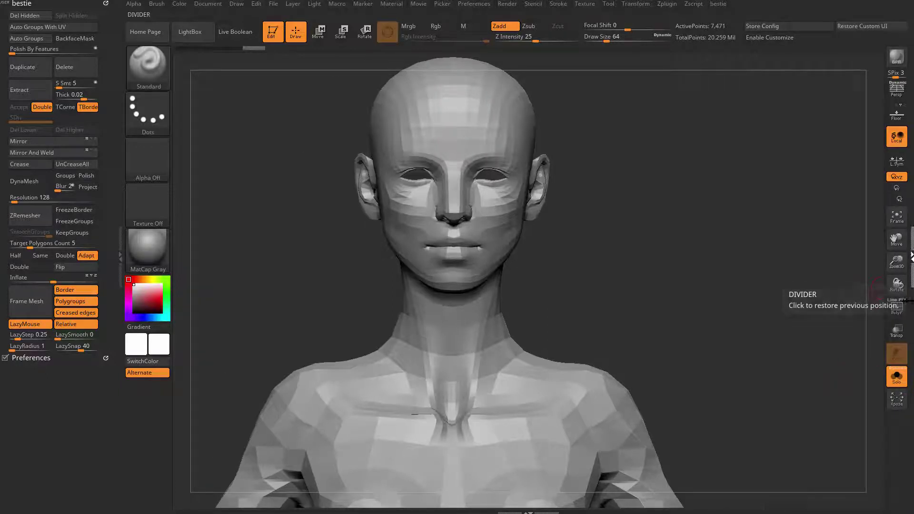
key(Up)
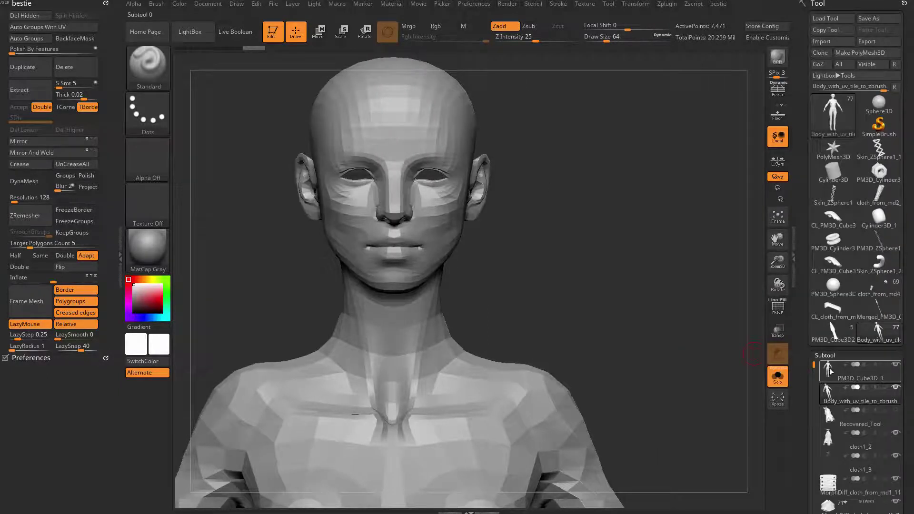
click(828, 393)
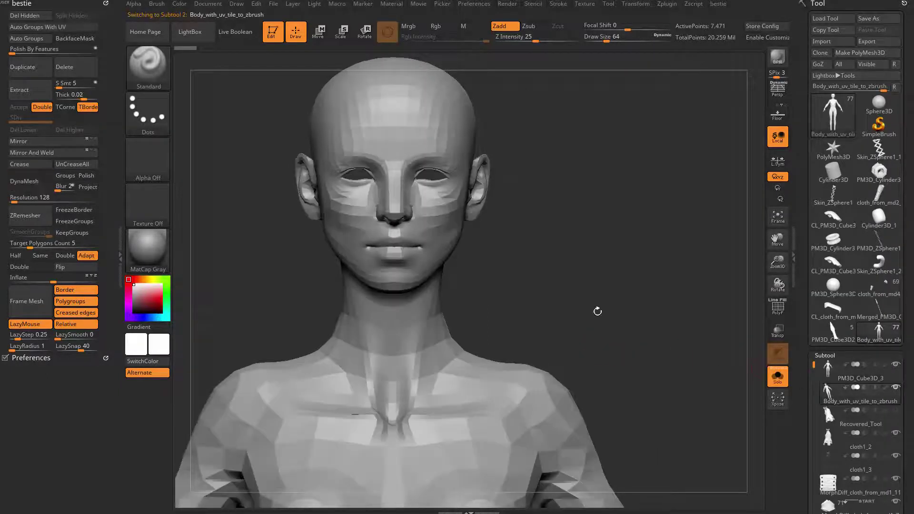
key(Up)
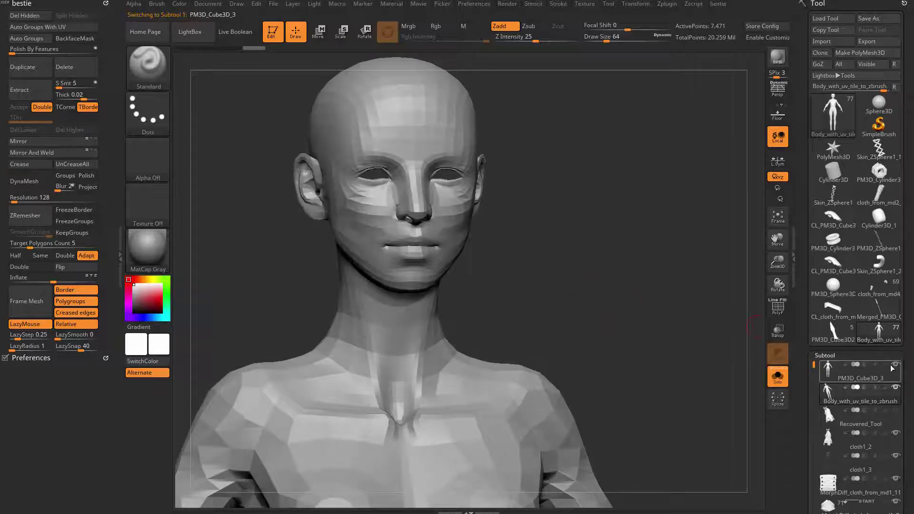
click(828, 393)
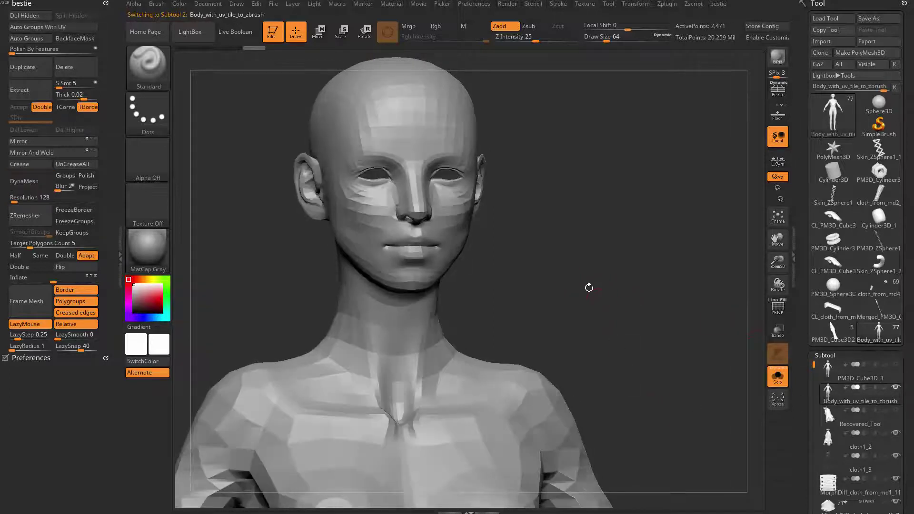
Subdivide the imported body repeatedly up to subdivision level 6.
mouse_move(594, 292)
mouse_down()
mouse_move(571, 293)
mouse_move(598, 285)
mouse_up()
key(ctrl)
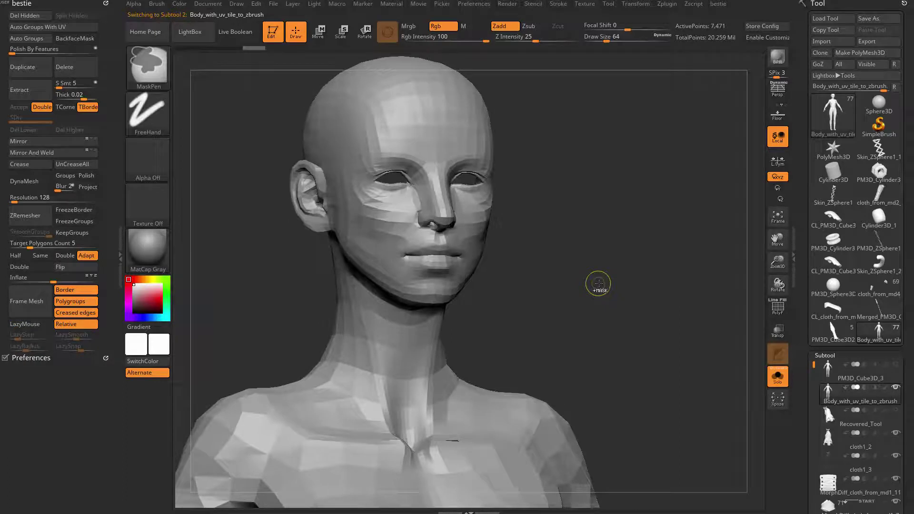
key(ctrl+d)
key(ctrl+d)
key(ctrl+d)
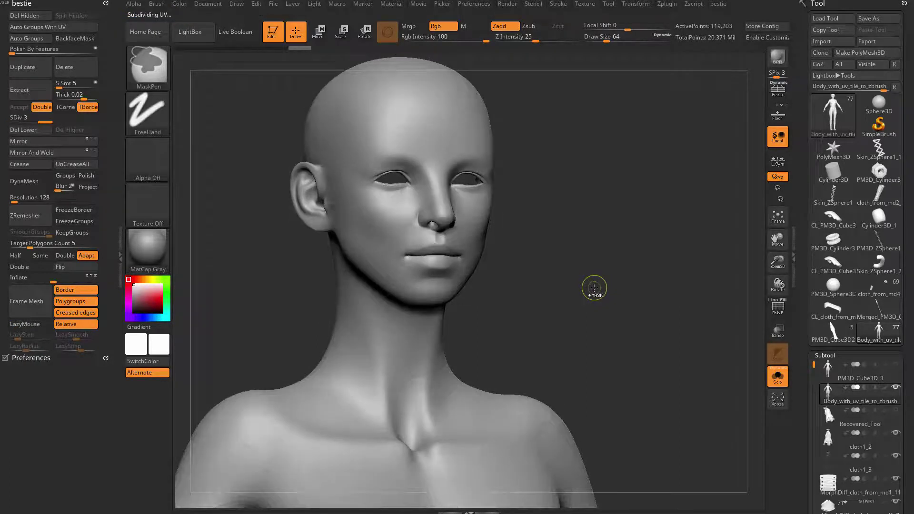
key(ctrl+d)
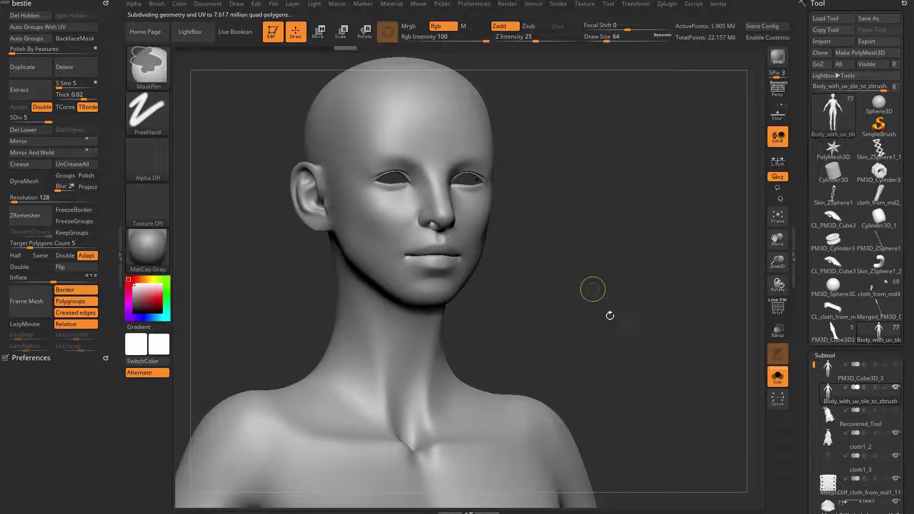
Open the imported body's displacement map settings and start importing an image for the map.
mouse_move(621, 269)
mouse_down()
mouse_move(591, 319)
mouse_move(598, 306)
mouse_move(585, 305)
mouse_move(701, 337)
mouse_up()
drag(806, 417, 805, 238)
click(814, 323)
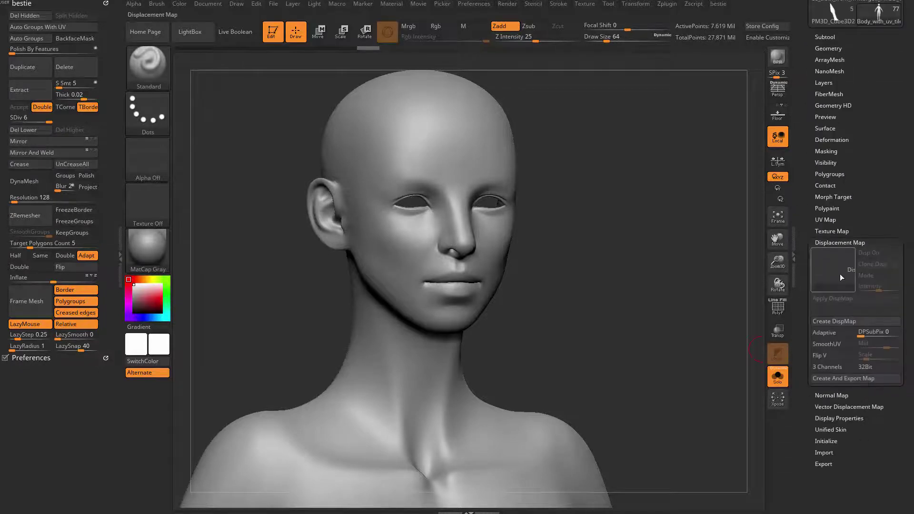
click(838, 267)
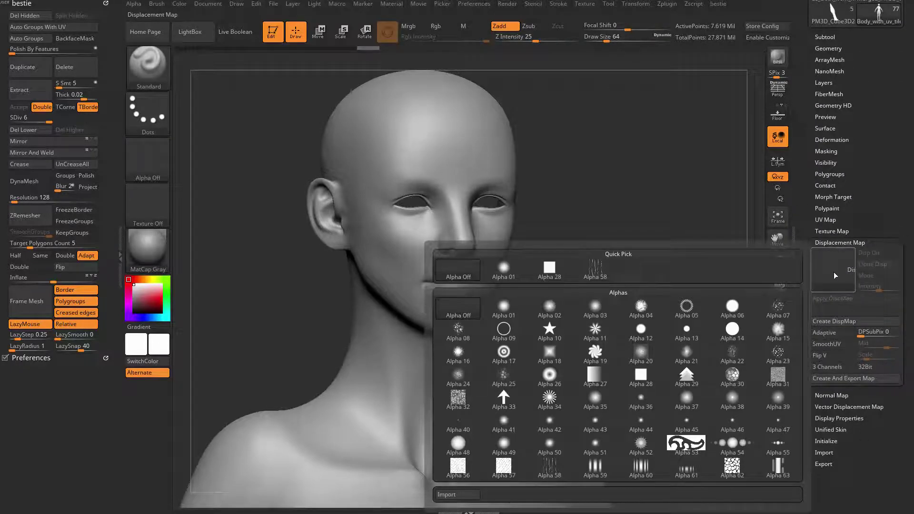
click(457, 495)
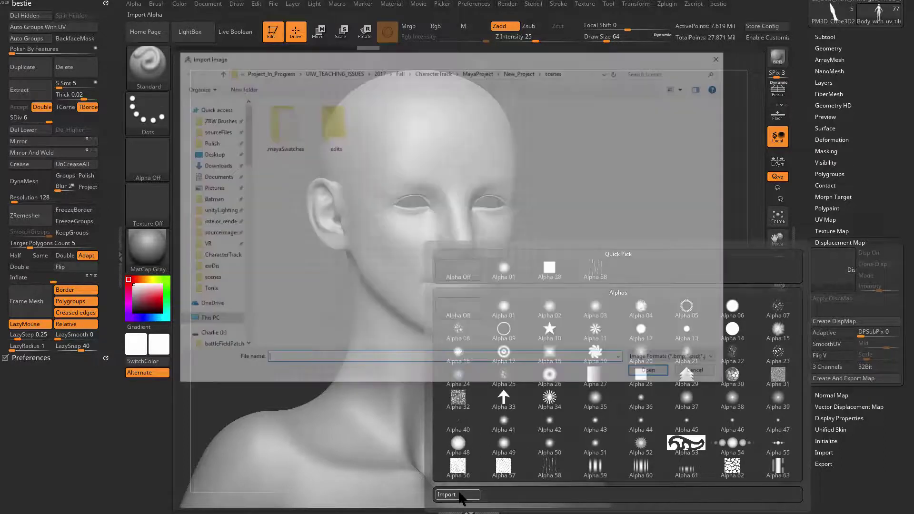
Load Big.1001.tif from the desktop's DetailTextures folder as the displacement map and toggle the displacement display on and off.
click(235, 153)
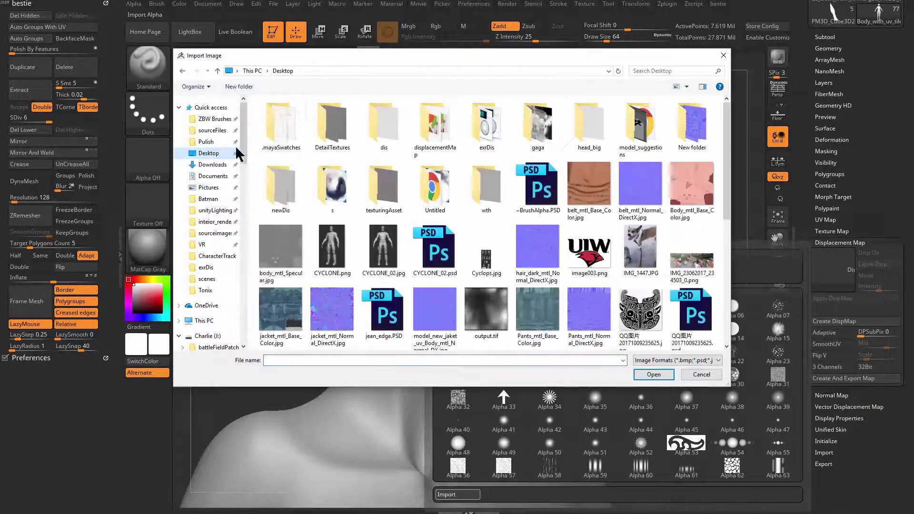
double_click(348, 138)
click(344, 145)
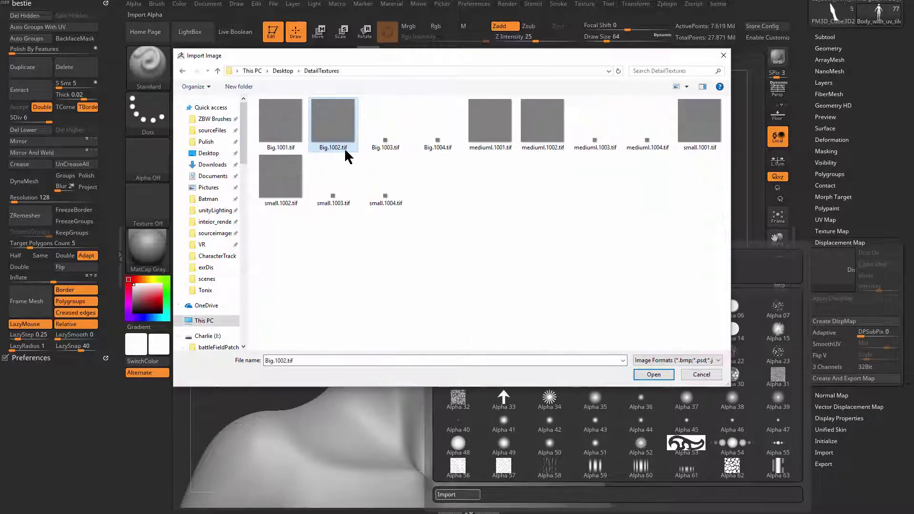
click(363, 252)
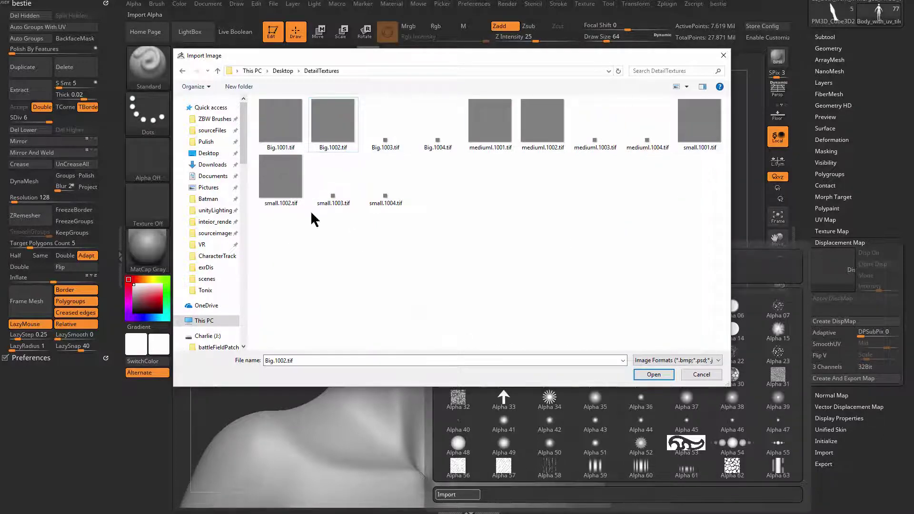
click(284, 128)
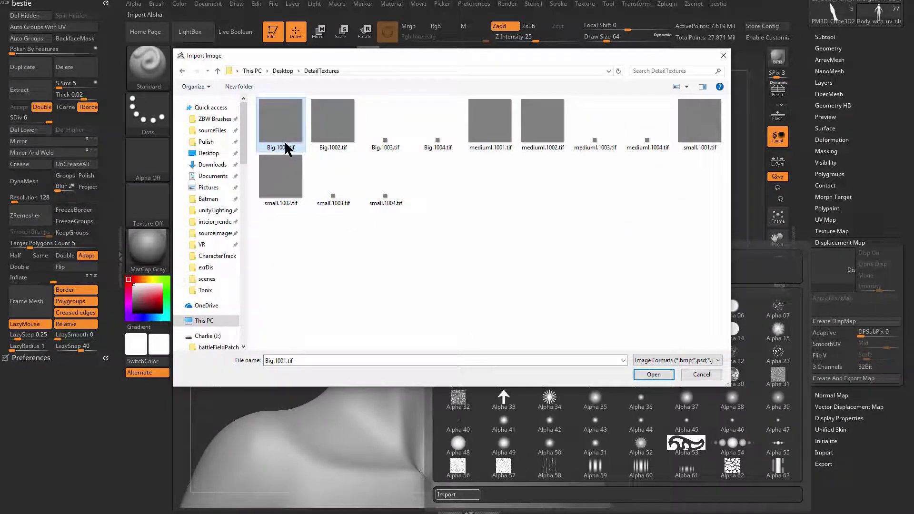
click(653, 375)
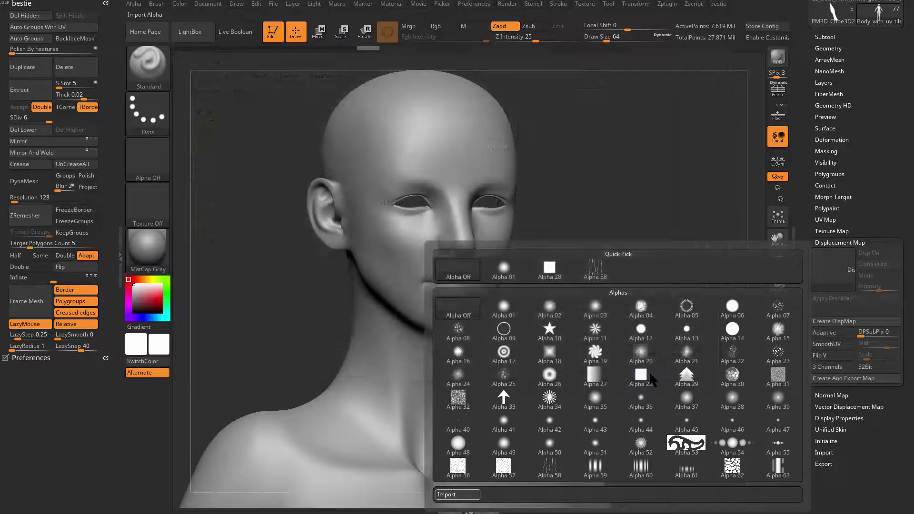
click(866, 254)
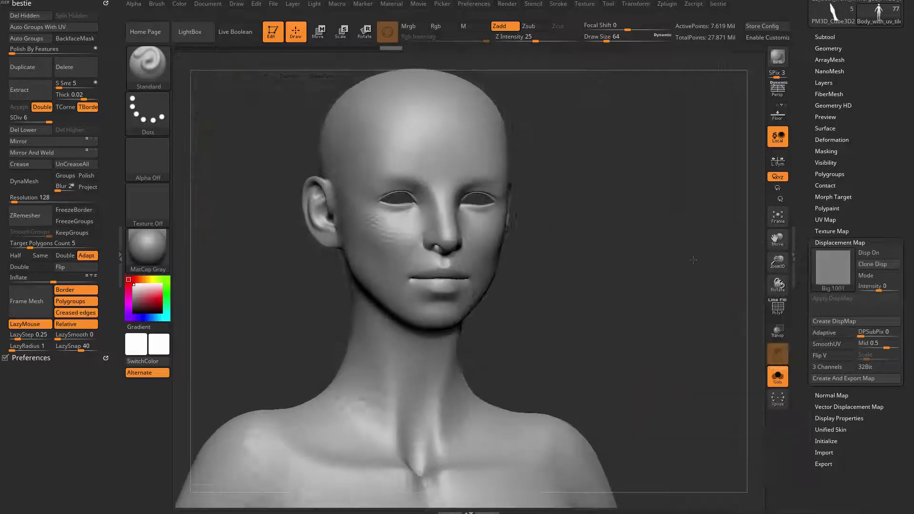
click(866, 253)
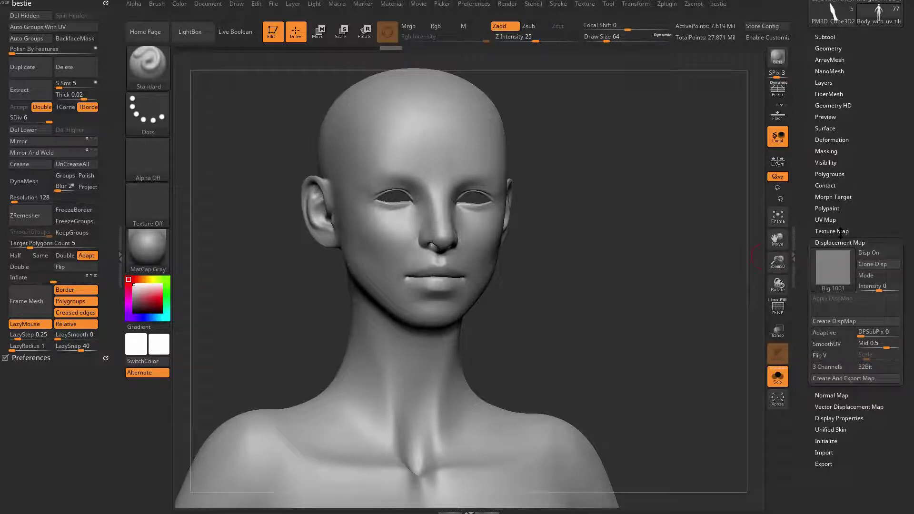
Create a new blank texture map for the imported body.
click(836, 231)
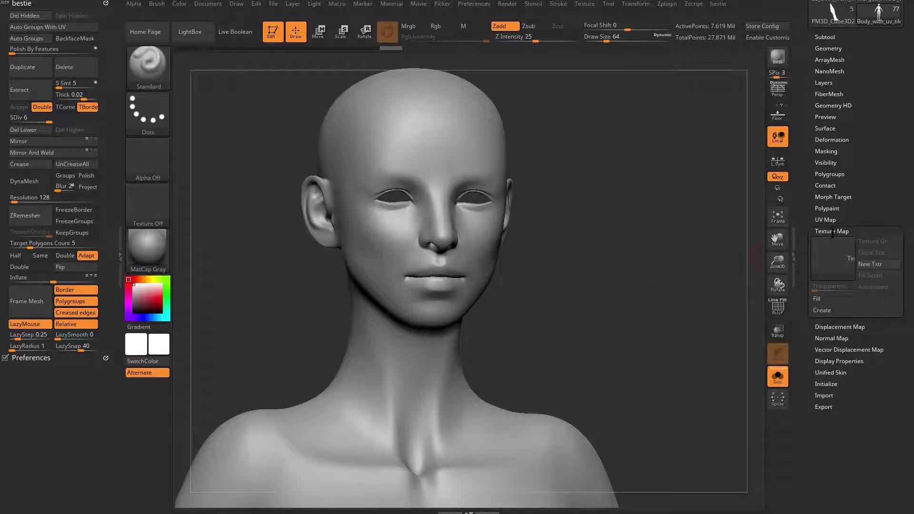
click(871, 264)
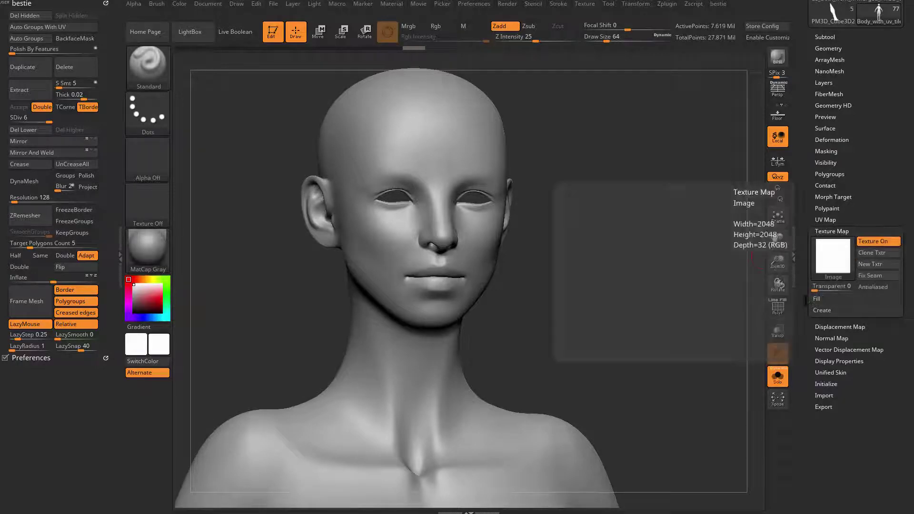
Set the Big.1001 displacement map's intensity to 1 and check the displaced detail across the face.
click(835, 327)
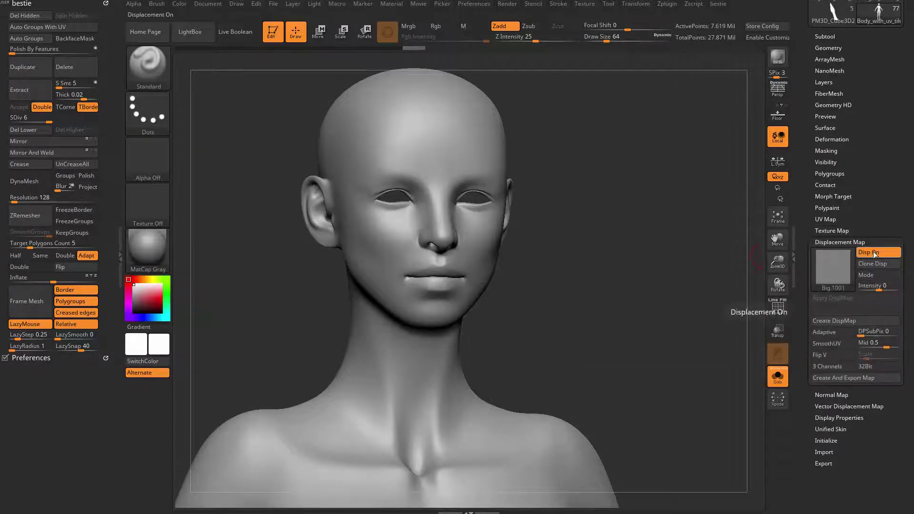
click(879, 285)
text(1)
click(893, 302)
drag(670, 298, 688, 357)
drag(590, 296, 723, 379)
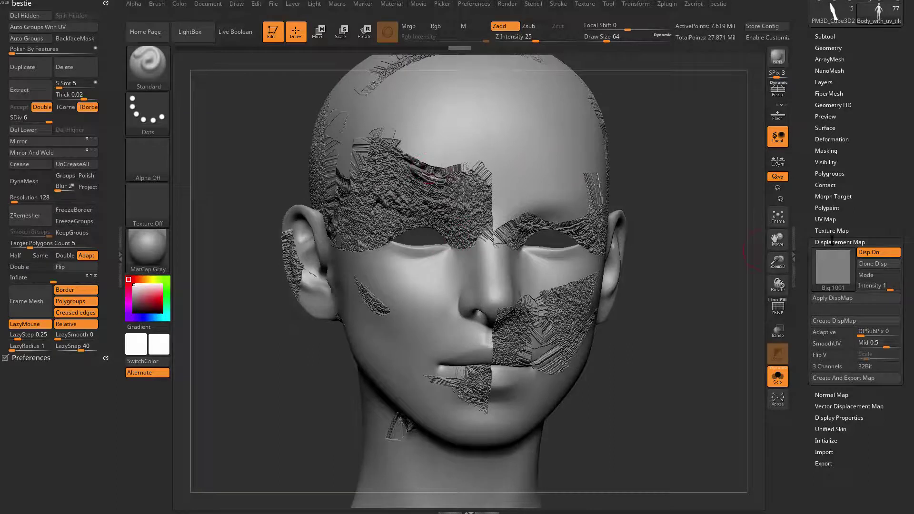
Flip the body's UVs in V so the displacement map lines up with the face.
drag(806, 234, 825, 207)
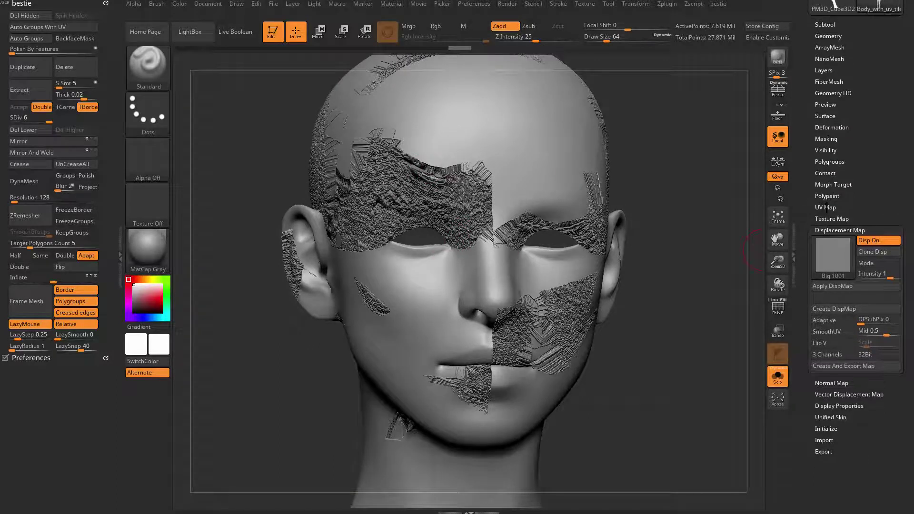
click(826, 207)
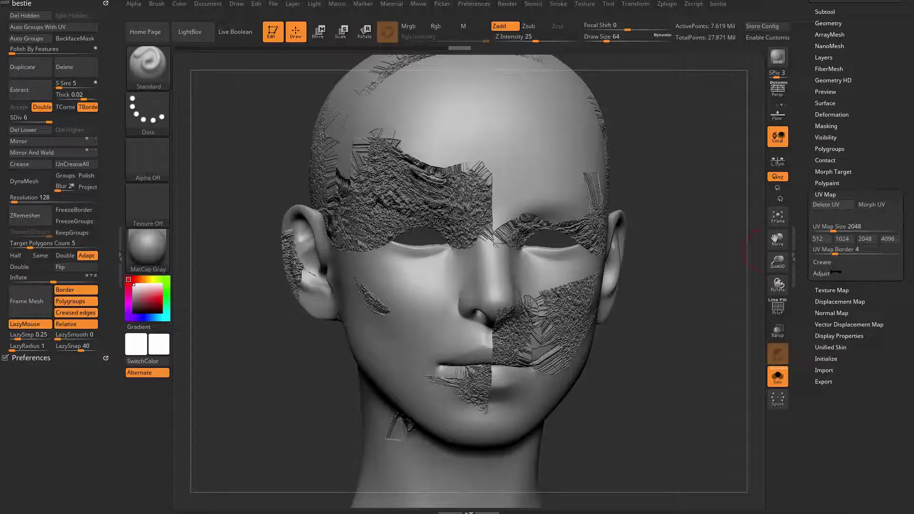
click(821, 273)
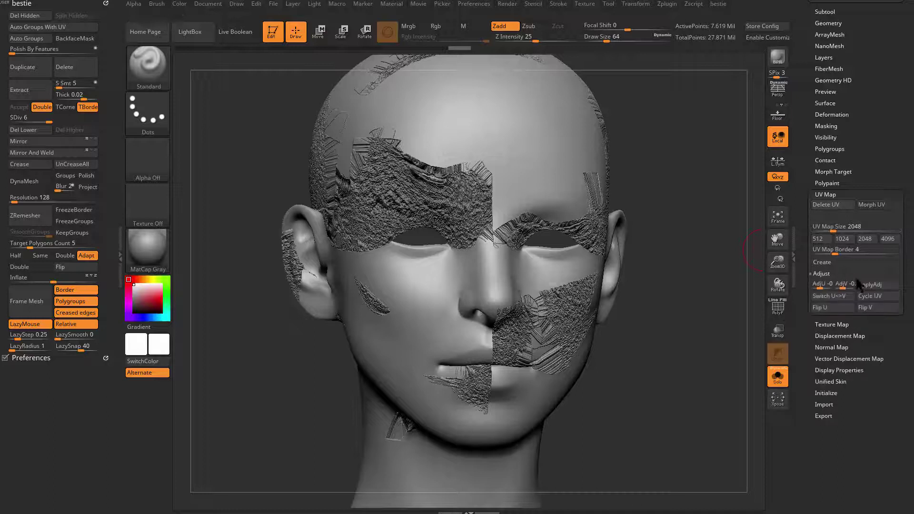
click(879, 307)
drag(685, 342, 647, 304)
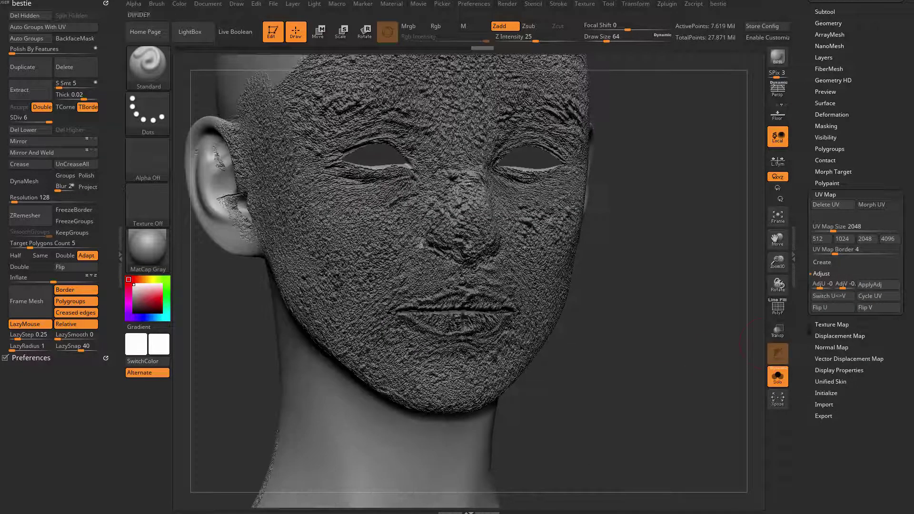
Reduce the Big.1001 displacement intensity, trying 0.02 on the facial skin and settling on 0.04.
click(815, 335)
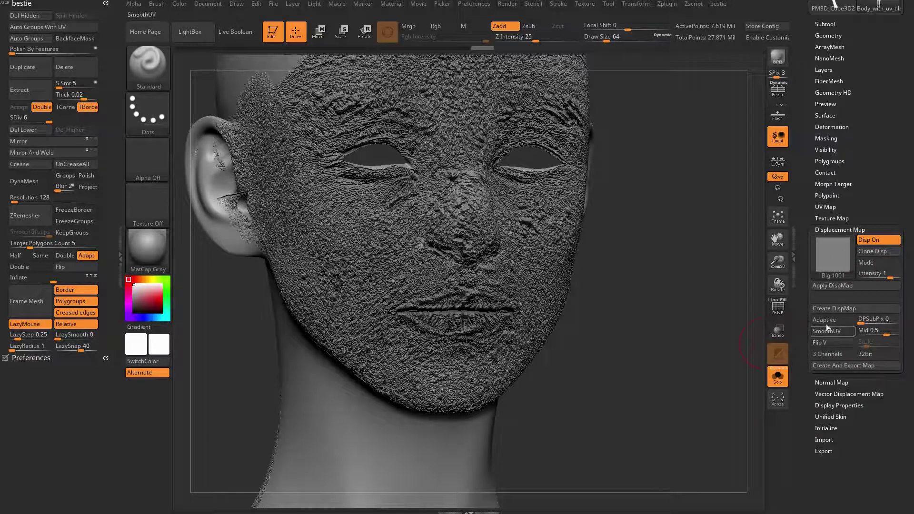
click(880, 274)
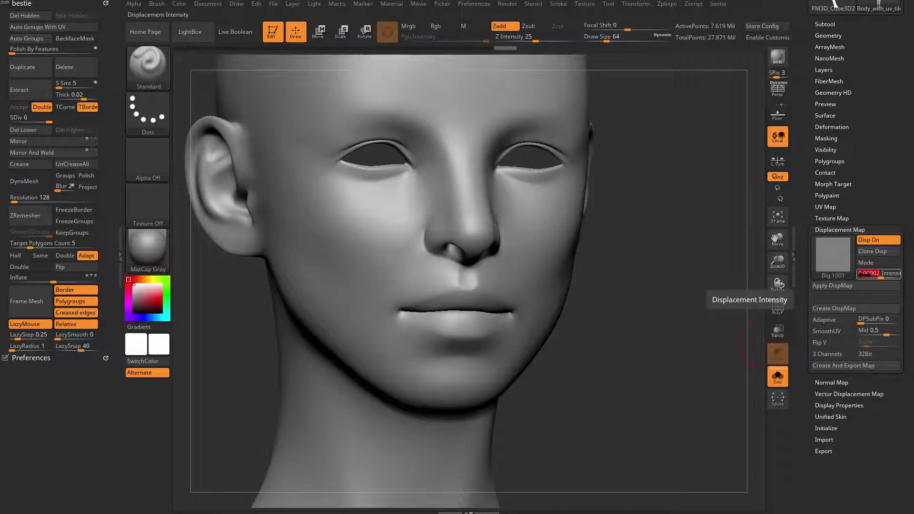
text(0)
key(Return)
alt+drag(684, 264, 688, 384)
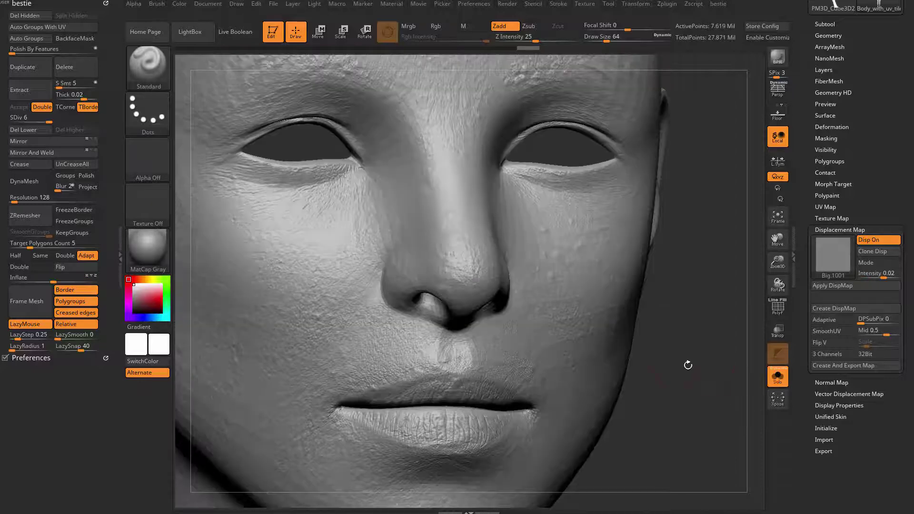
alt+drag(722, 243, 732, 339)
drag(745, 371, 734, 307)
mouse_move(696, 388)
mouse_down()
mouse_move(735, 420)
mouse_move(717, 416)
mouse_move(697, 390)
mouse_up()
drag(696, 391, 713, 403)
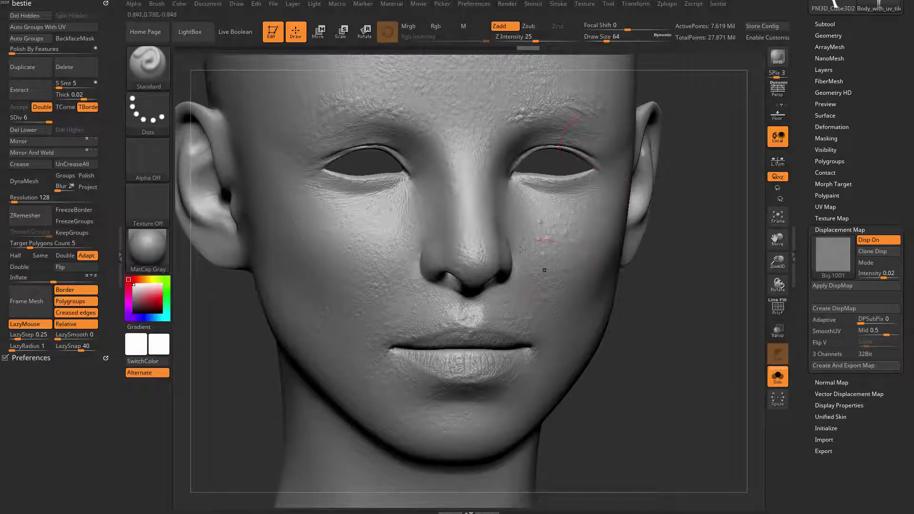
drag(691, 401, 692, 386)
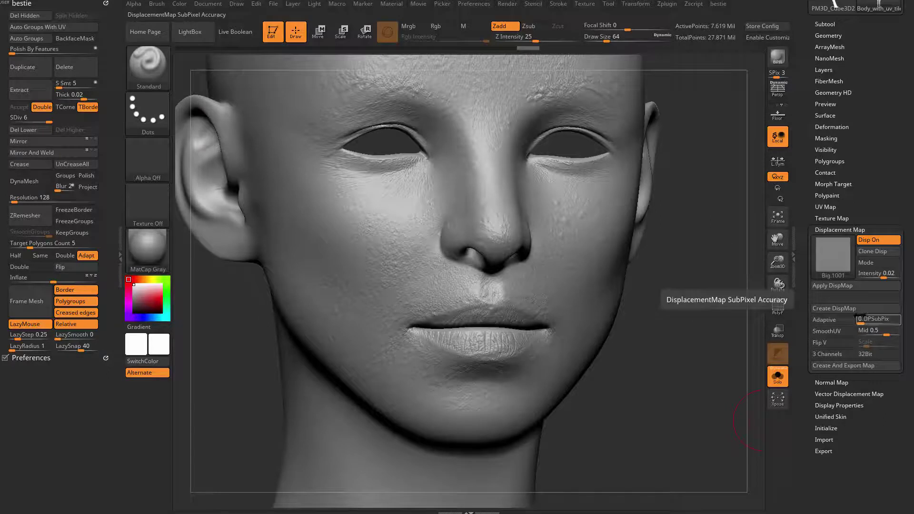
drag(882, 275, 871, 275)
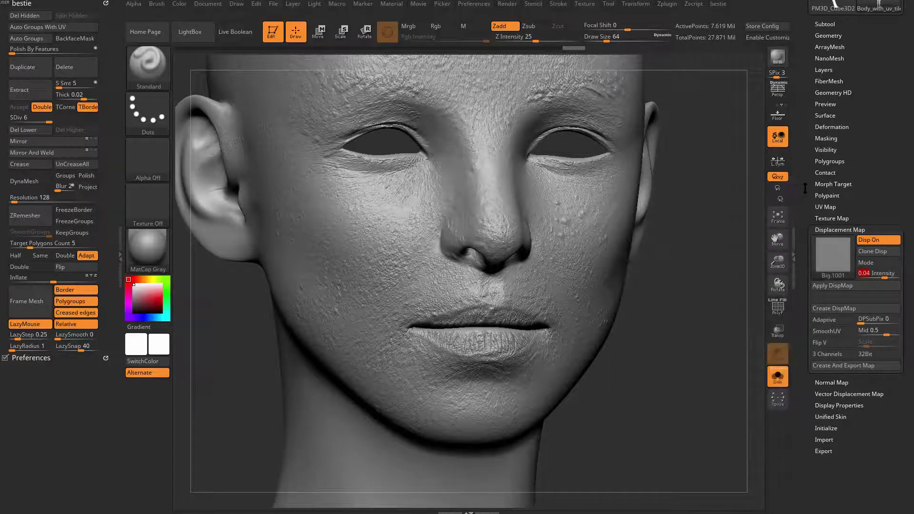
Create a new sculpting layer on the body and name it big.
scroll(824, 256, up, 3)
click(829, 116)
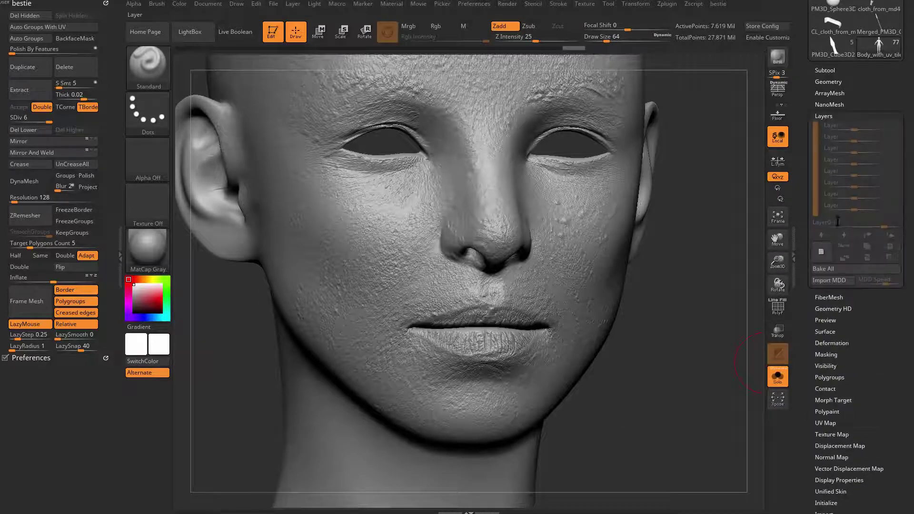
click(832, 255)
click(844, 246)
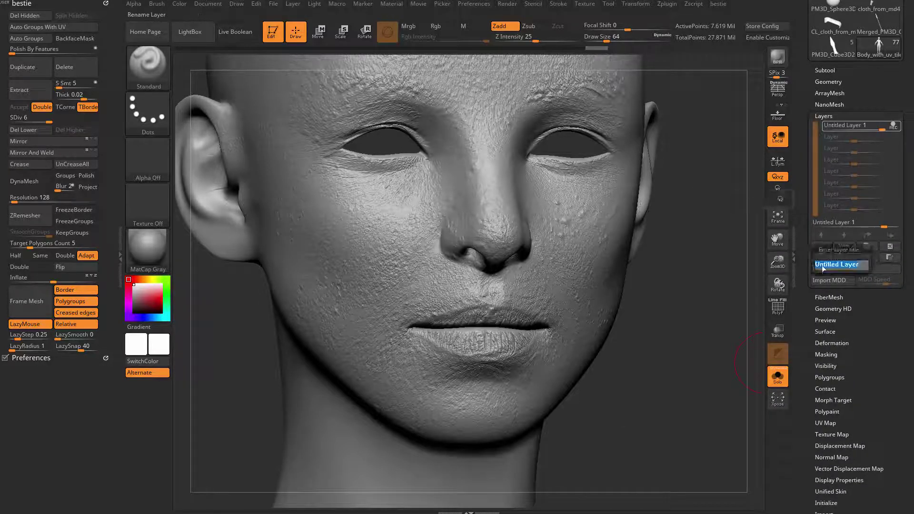
text(big)
key(Return)
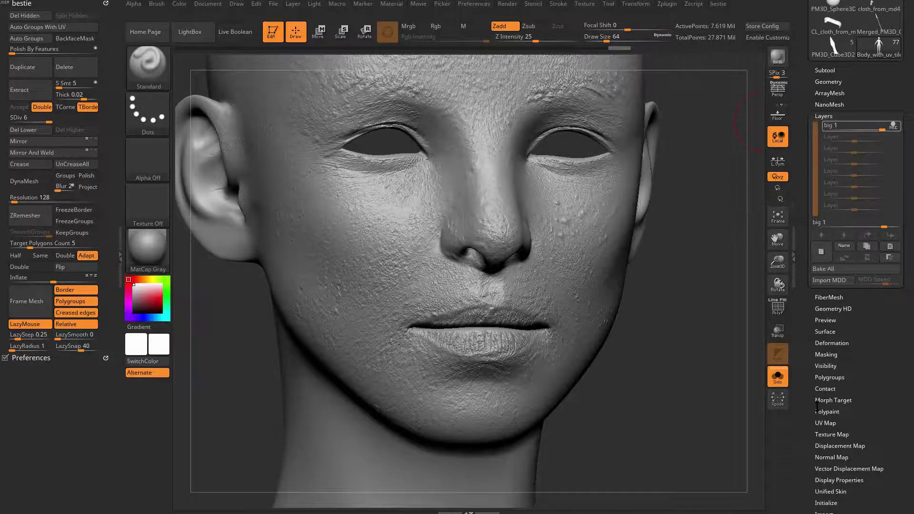
Apply the Big.1001 displacement map to the body's mesh while the big layer is recording.
scroll(817, 328, down, 3)
scroll(817, 329, down, 1)
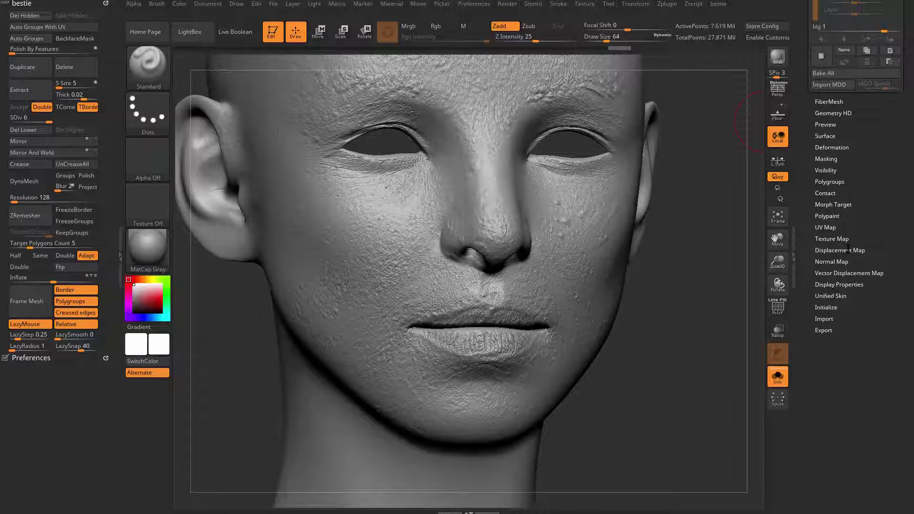
click(835, 249)
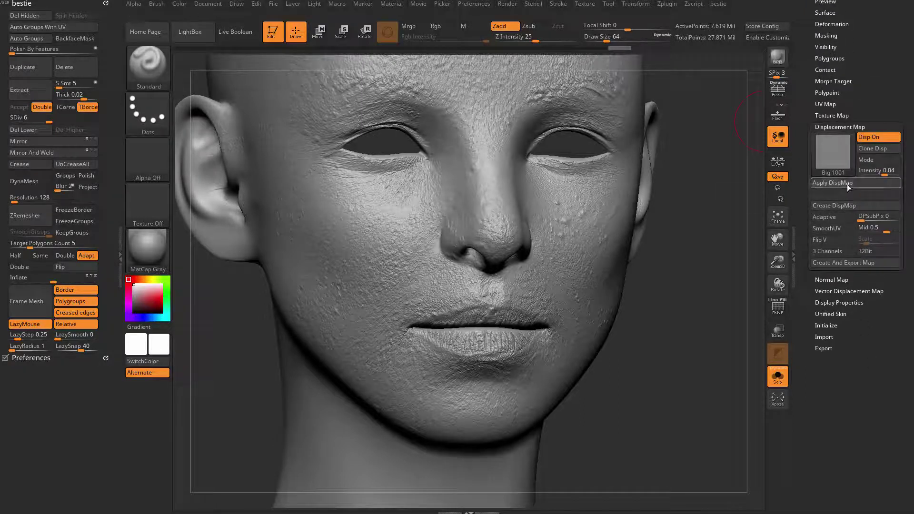
click(846, 185)
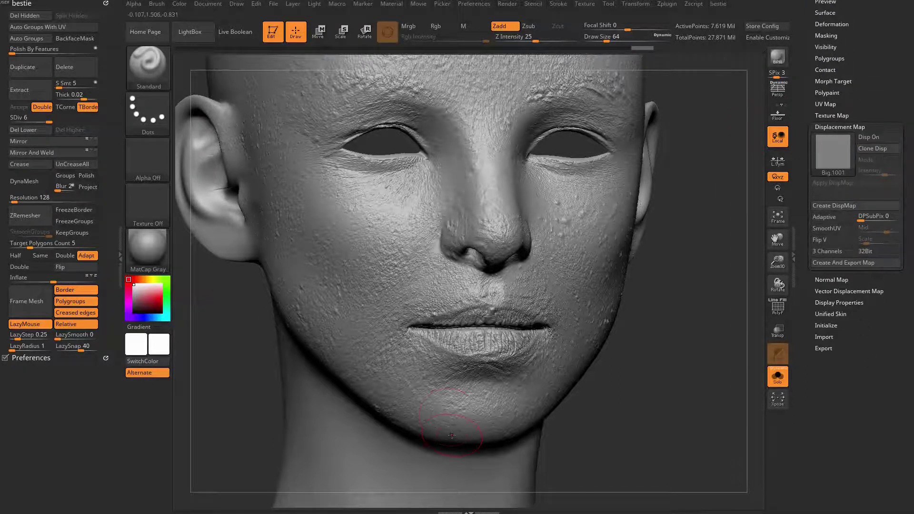
drag(665, 384, 703, 352)
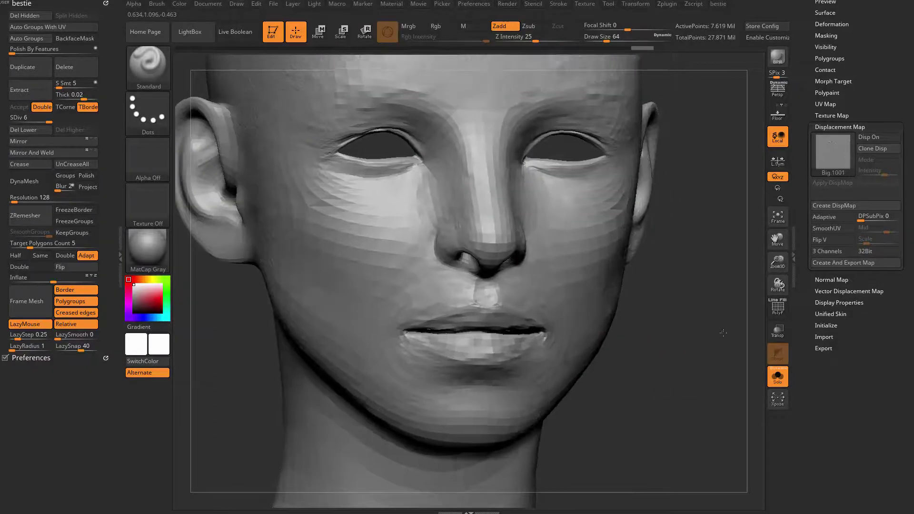
Lower the big layer's intensity to about 0.54 and check the softened skin detail on the head.
drag(801, 135, 805, 264)
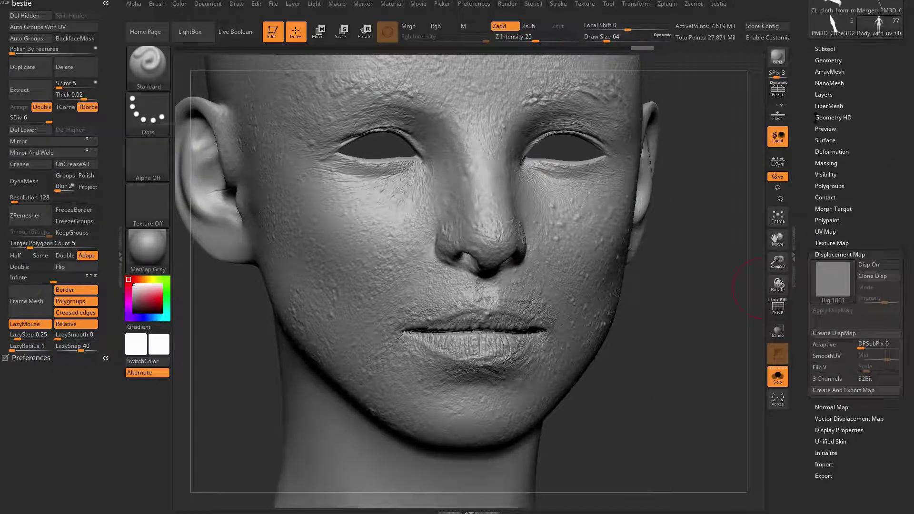
click(827, 95)
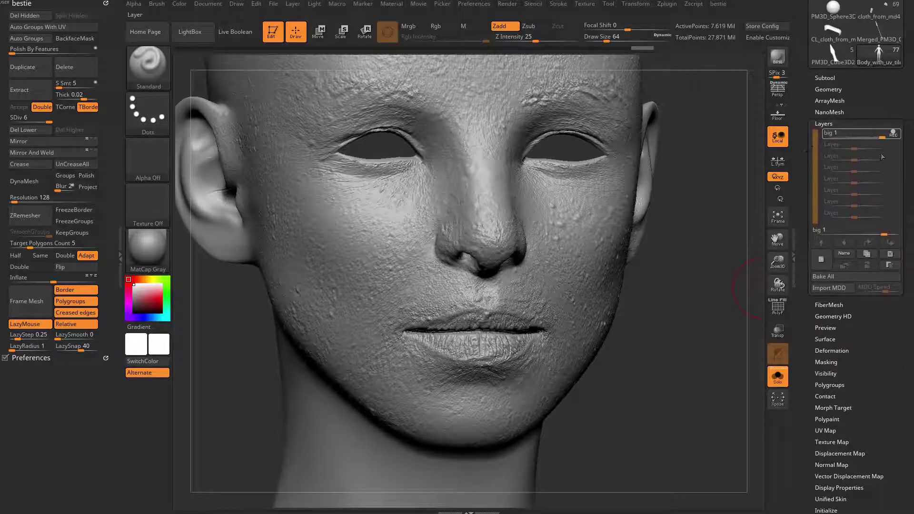
drag(882, 136, 875, 136)
click(875, 137)
drag(865, 138, 861, 138)
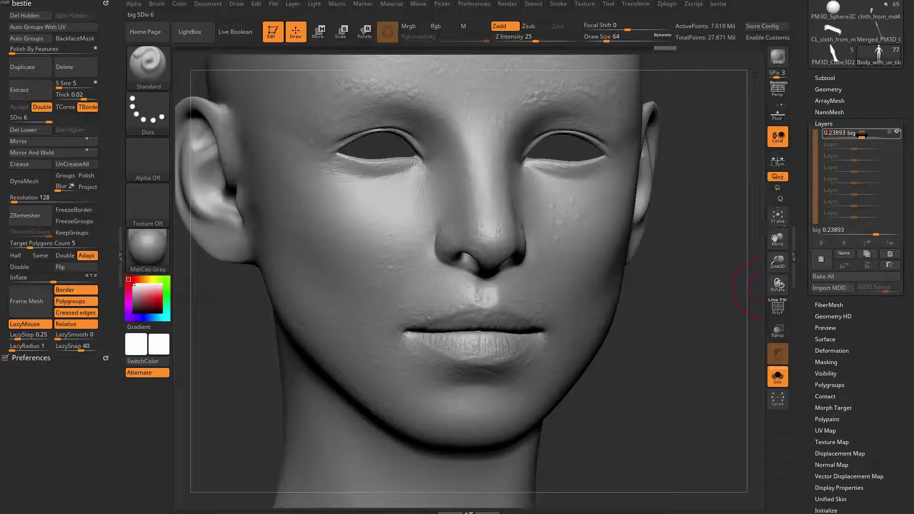
drag(866, 137, 871, 137)
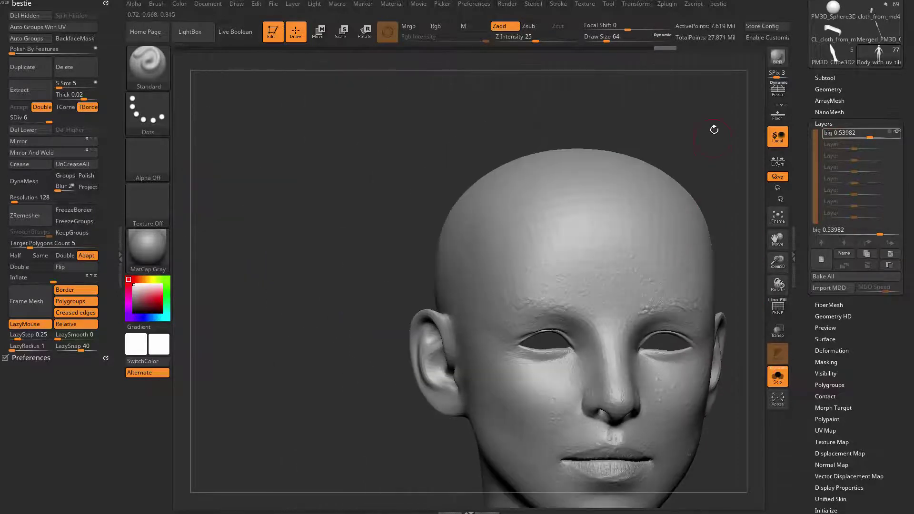
mouse_move(713, 130)
mouse_down()
mouse_move(691, 253)
mouse_move(696, 310)
mouse_move(628, 230)
mouse_move(661, 238)
mouse_up()
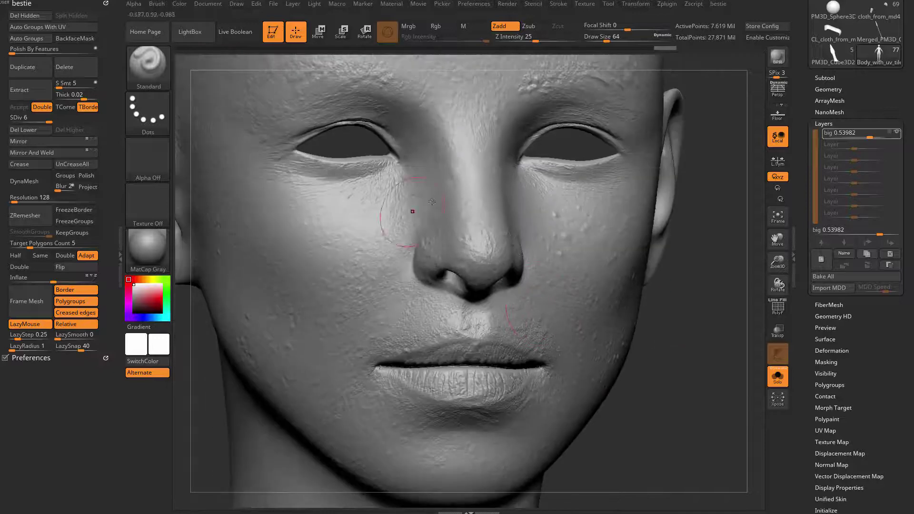
Hide the big layer and create a new layer named Medium.
drag(814, 324, 809, 296)
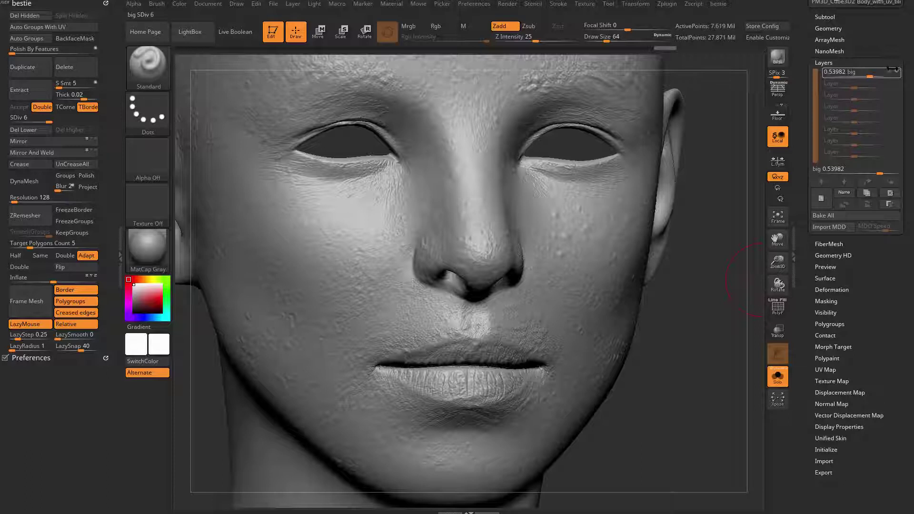
click(897, 72)
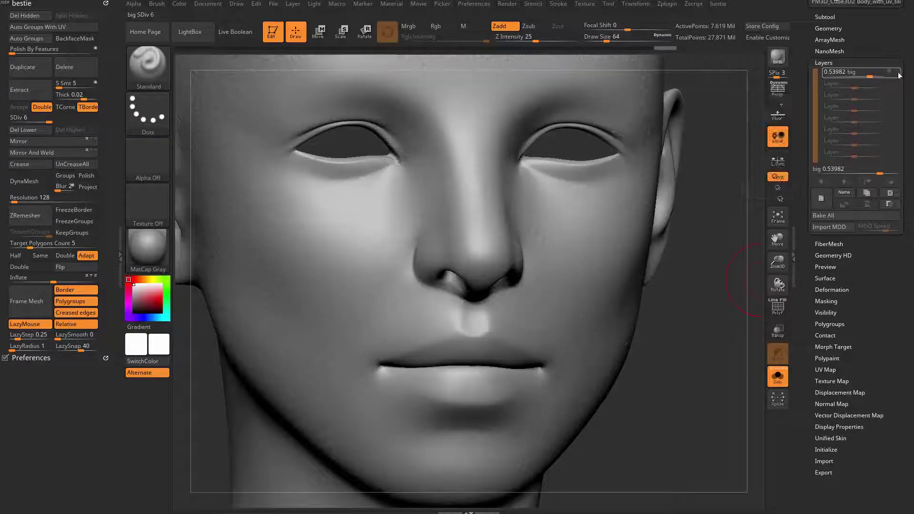
click(839, 199)
click(844, 194)
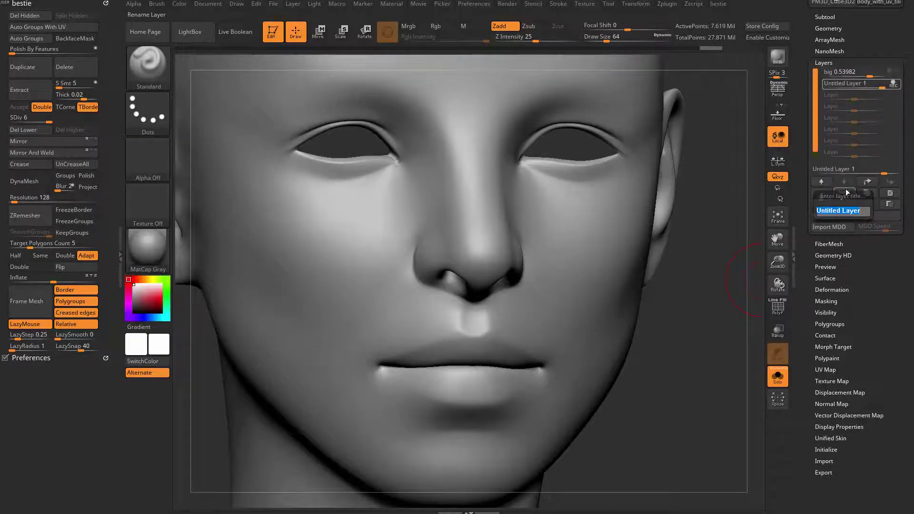
text(mde)
text(ediu)
text(m)
key(Return)
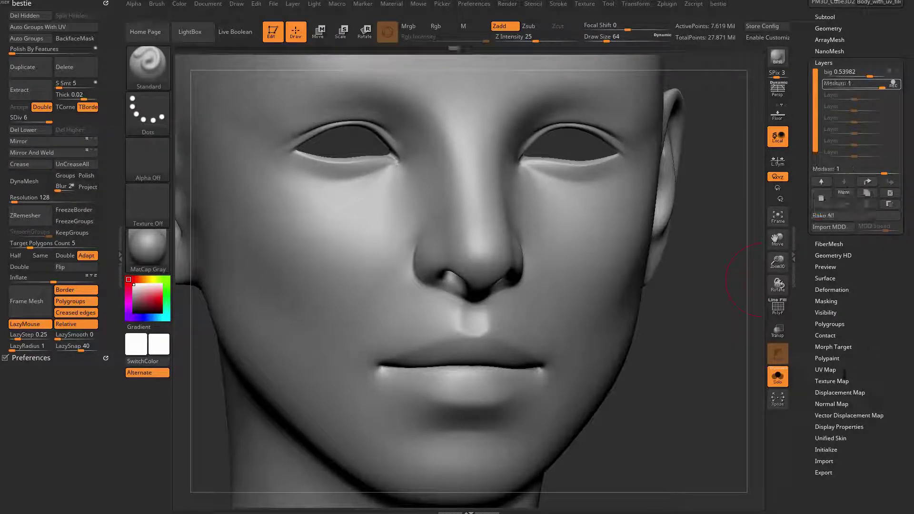
Load mediuml.1001.tif from the DetailTextures folder as the displacement map and apply it to the Medium layer at intensity 0.04.
click(822, 62)
click(840, 305)
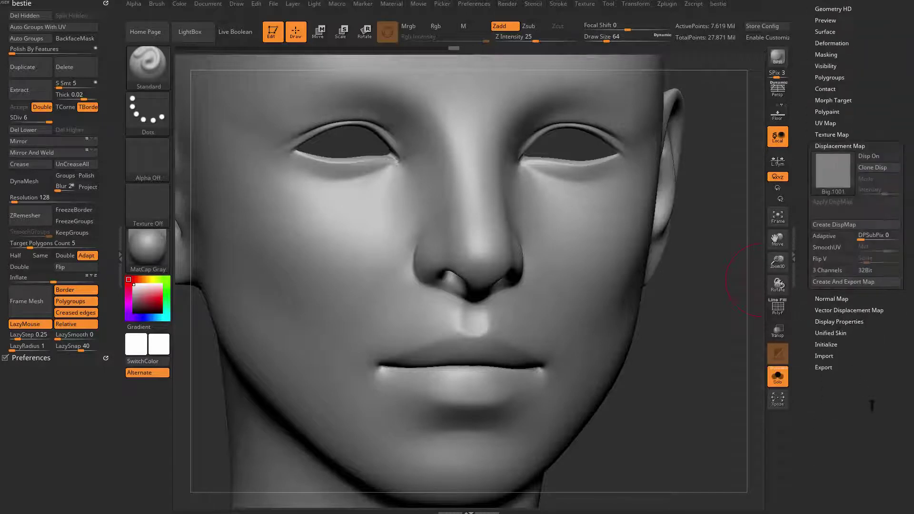
click(836, 186)
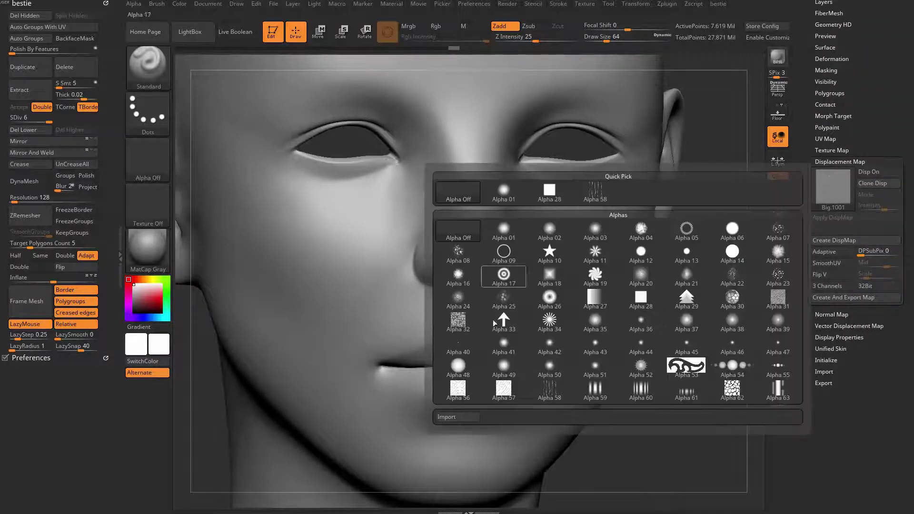
click(457, 417)
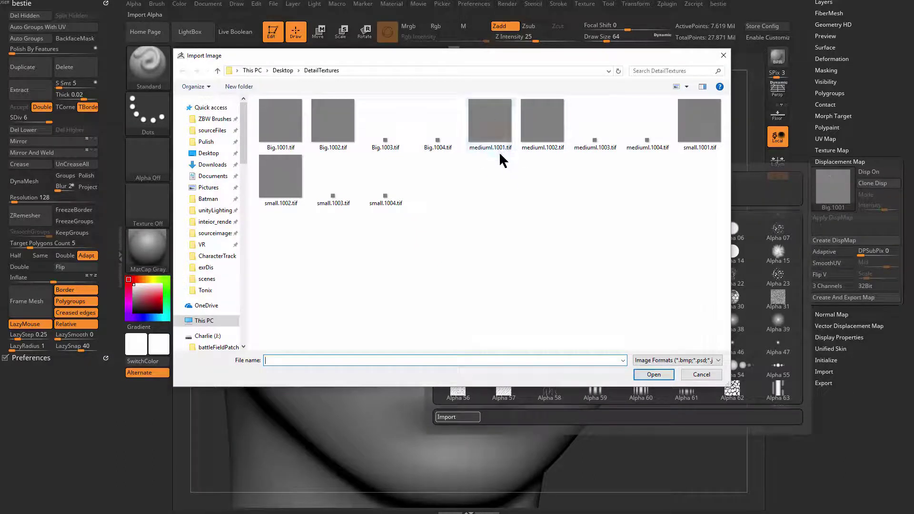
double_click(499, 125)
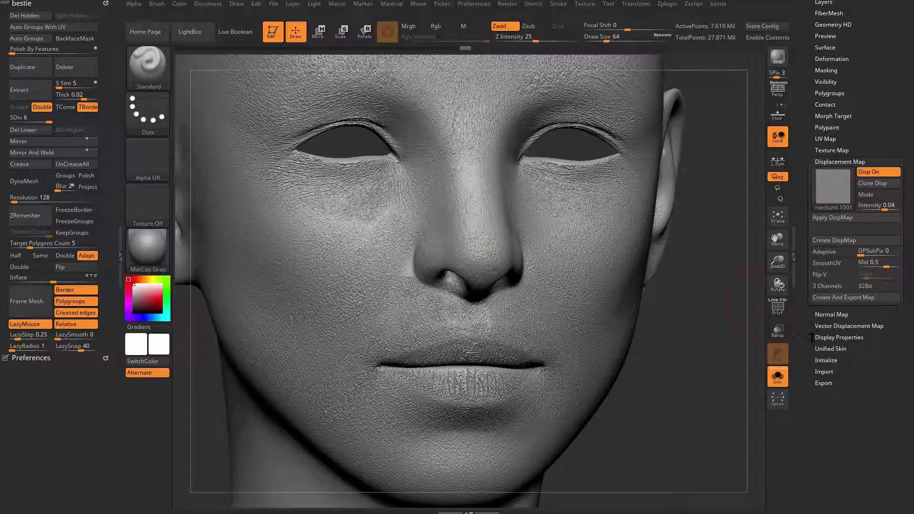
click(840, 219)
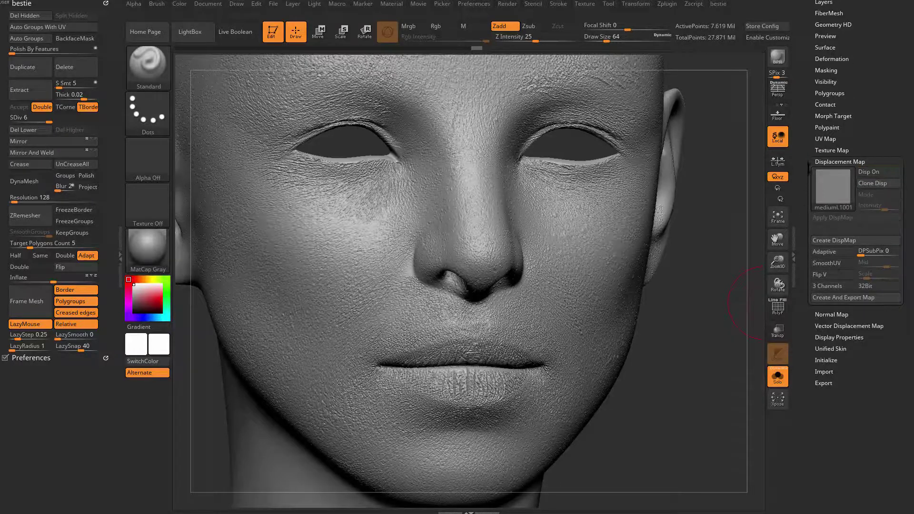
Lower the Medium layer's intensity to about 0.38.
scroll(809, 171, up, 5)
click(823, 122)
click(872, 145)
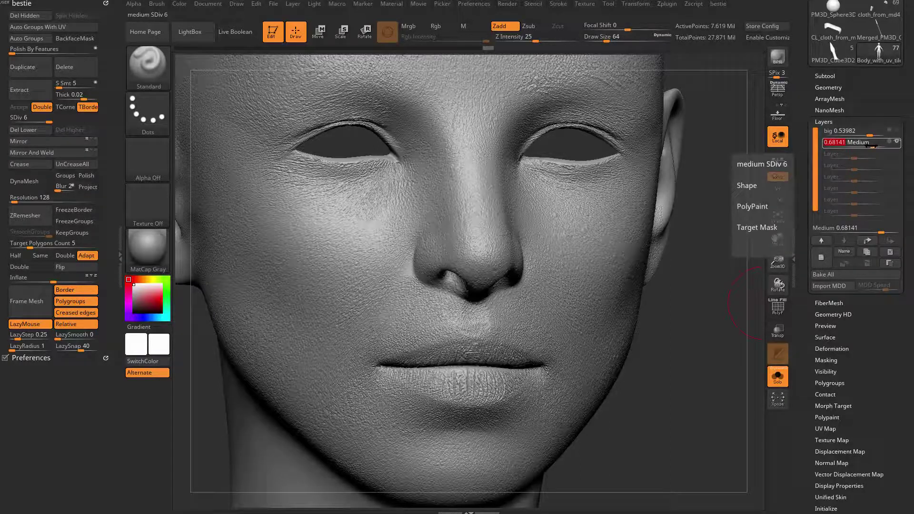
drag(866, 147, 858, 147)
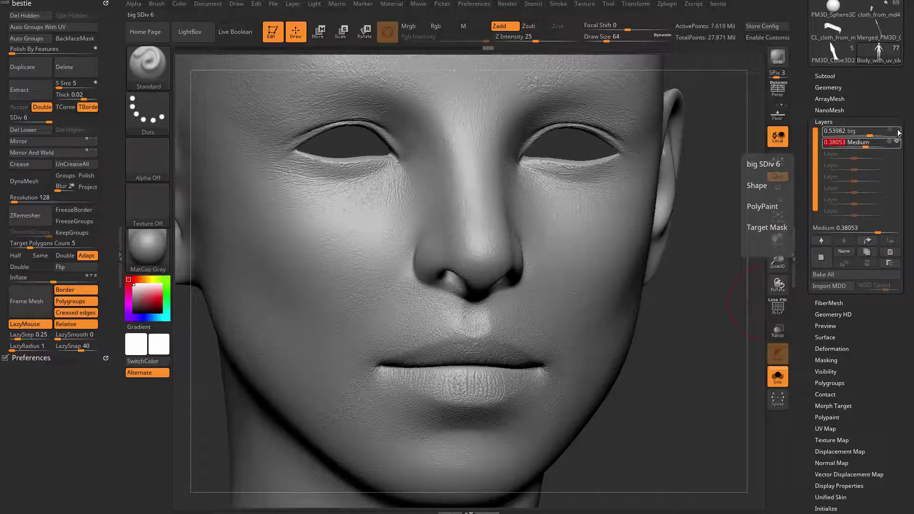
Show the big layer again, lower its intensity to about 0.26, and check the combined skin detail on the face.
click(875, 131)
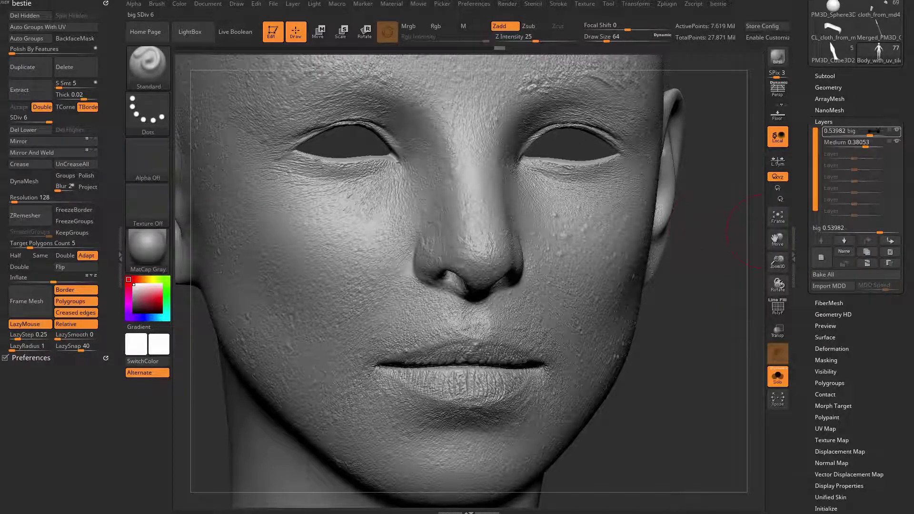
drag(864, 136, 862, 136)
alt+drag(702, 355, 700, 328)
drag(534, 412, 546, 218)
click(607, 202)
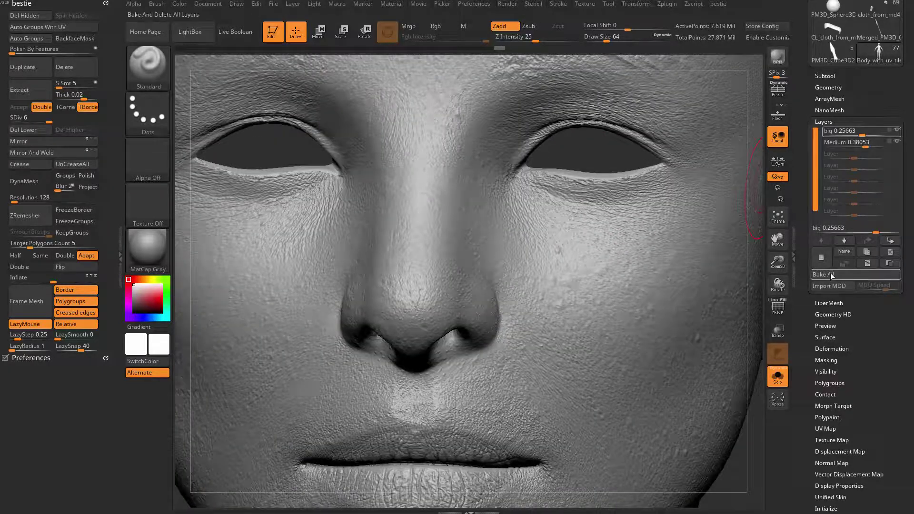
Create a new layer and try a Standard brush stroke under the eyes at draw size 25.
click(820, 257)
key(space)
drag(616, 208, 608, 208)
drag(522, 185, 584, 212)
key(ctrl+z)
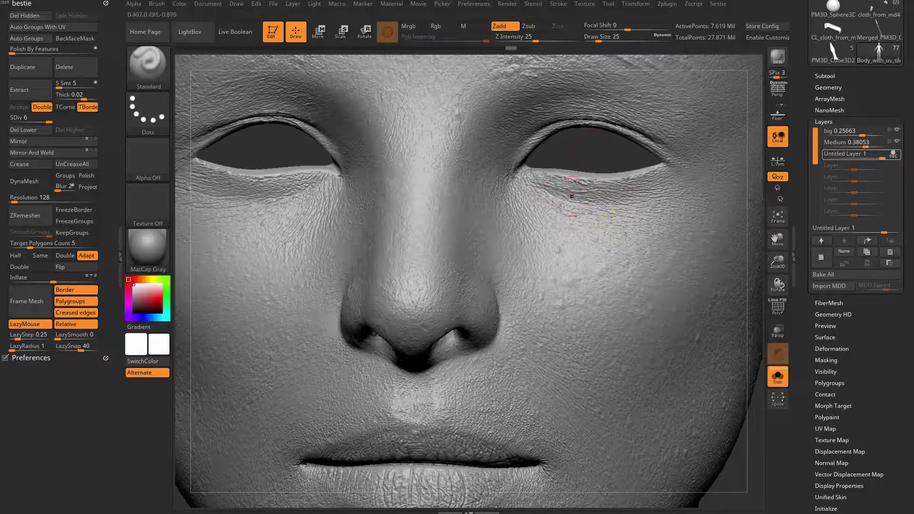
Switch to the DamStandard brush and try a crease under the eyes at draw size 14.
key(b)
key(d)
key(s)
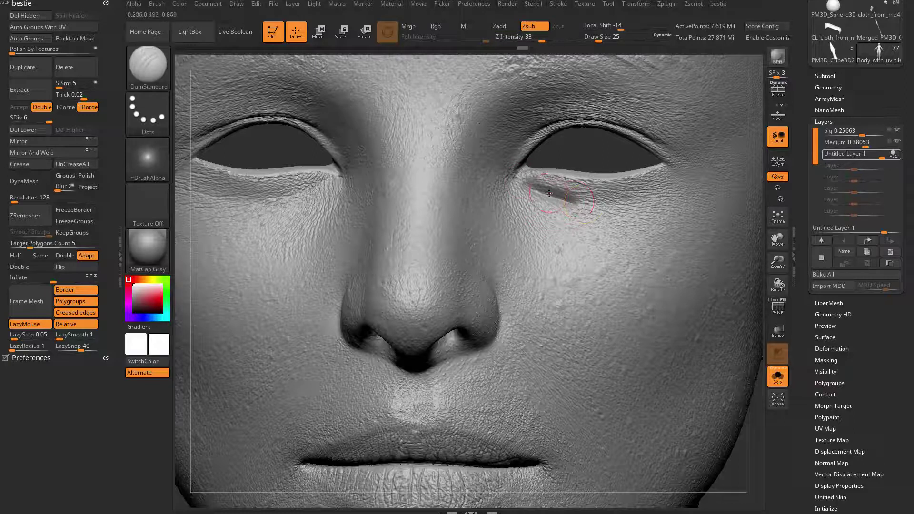
key(space)
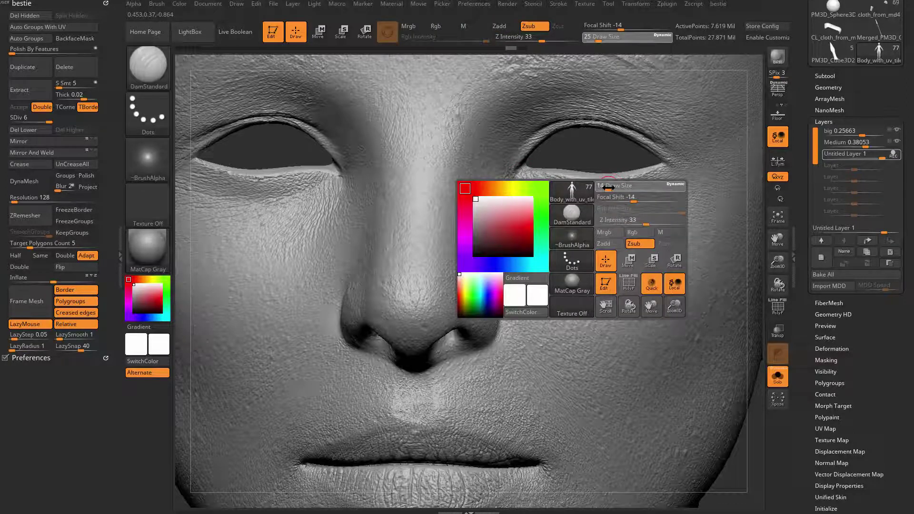
key(ctrl)
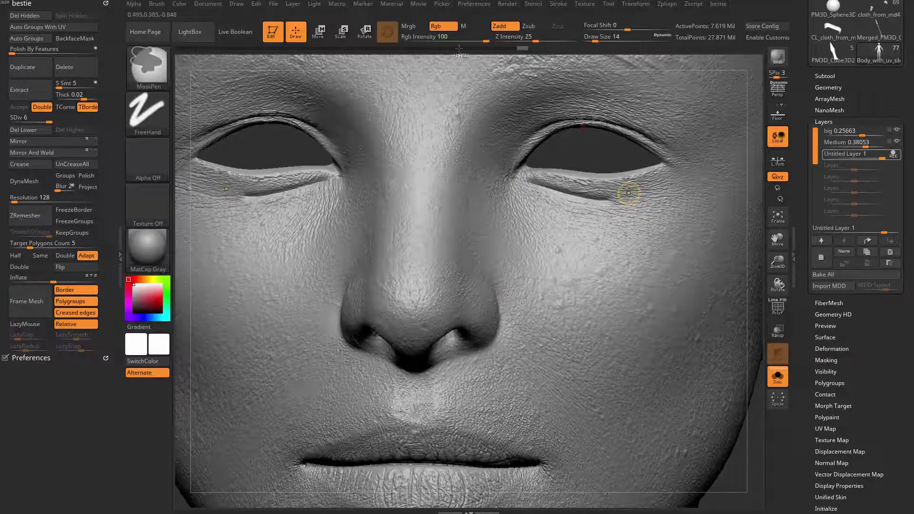
key(ctrl+z)
Reduce the DamStandard brush to Z intensity 6 and draw size 8.
click(507, 37)
text(6)
key(Return)
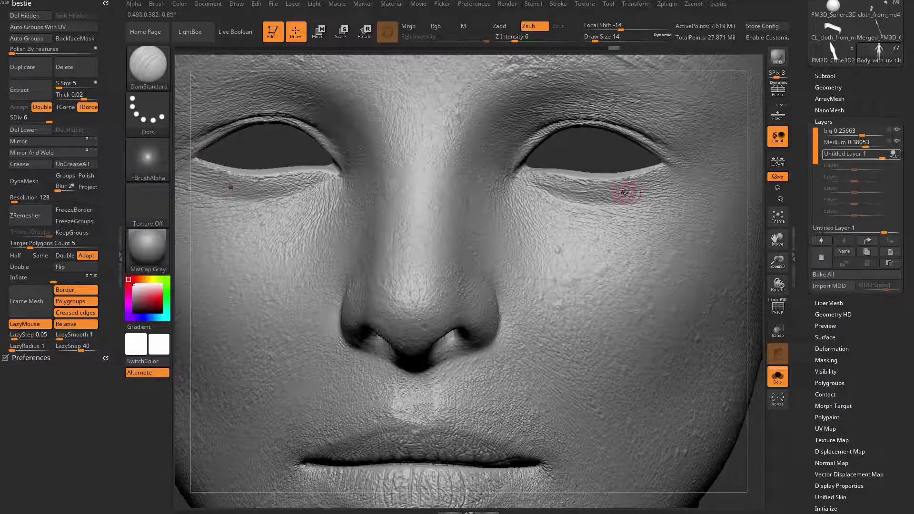
key(space)
drag(644, 187, 638, 186)
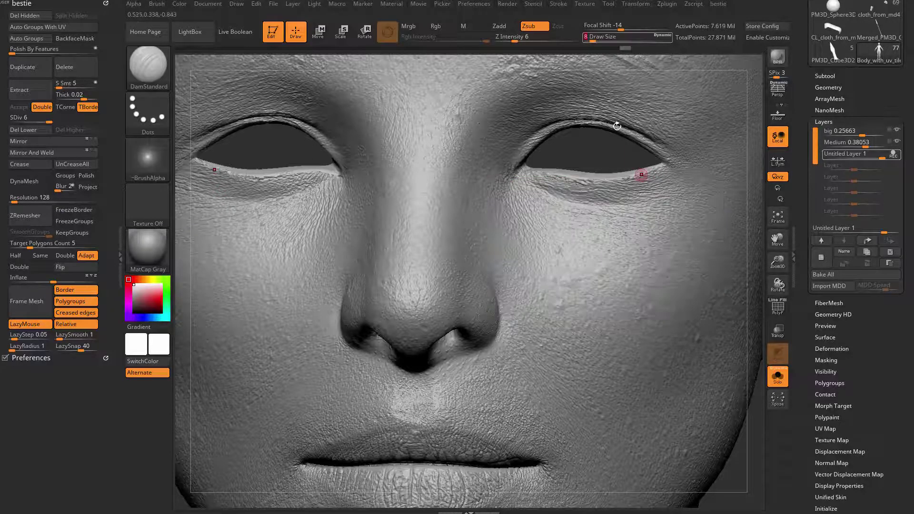
Set the DamStandard Z intensity to 20 and sculpt fine creases beneath the eyes.
click(518, 41)
text(20)
key(Return)
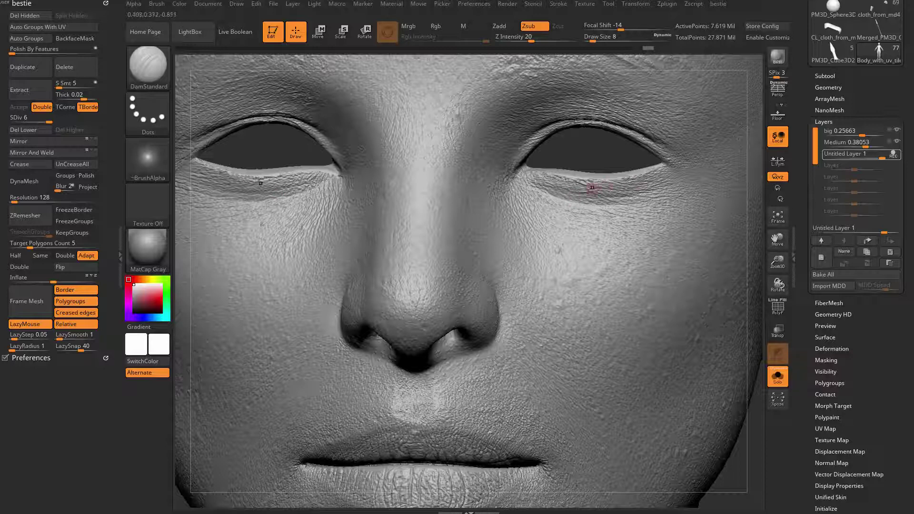
mouse_move(646, 192)
mouse_down()
mouse_move(586, 206)
mouse_move(525, 183)
mouse_move(538, 188)
mouse_up()
drag(640, 211, 605, 218)
drag(497, 311, 496, 299)
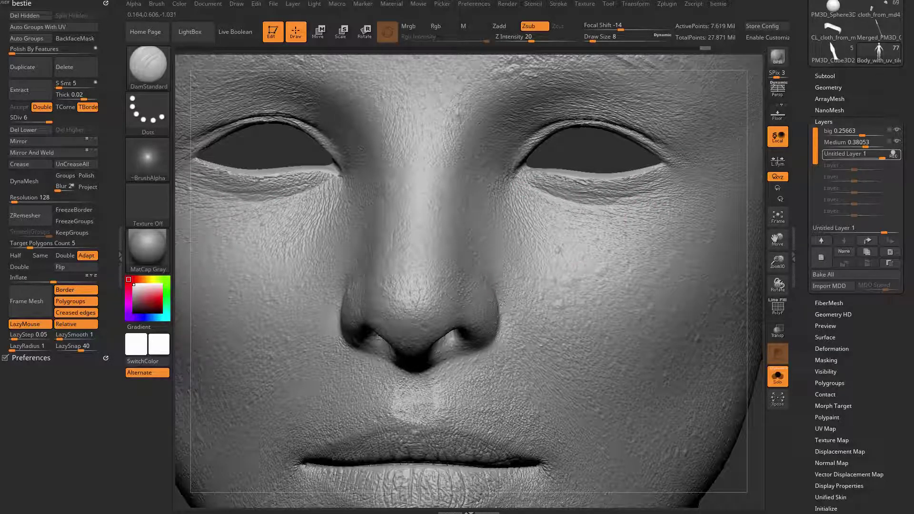
key(shift)
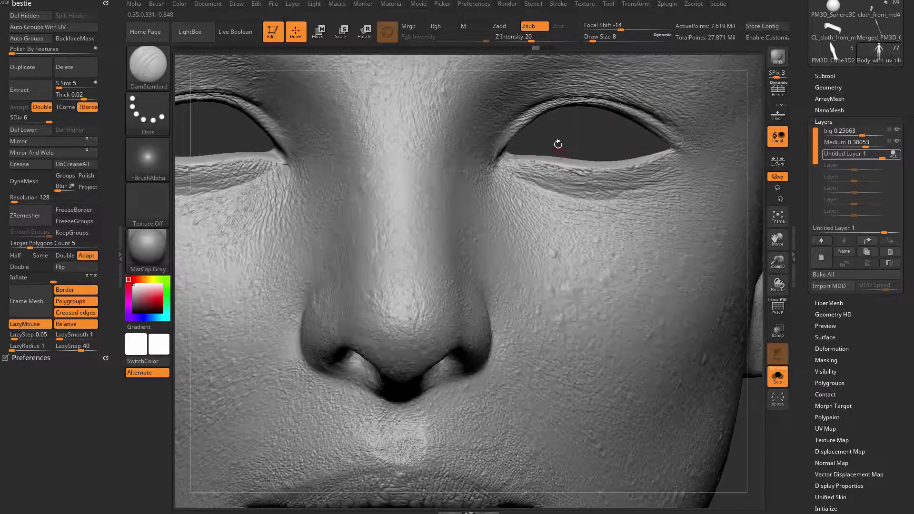
Adjust the shape around the inner eye corners using the Move brush at draw size 23.
key(space)
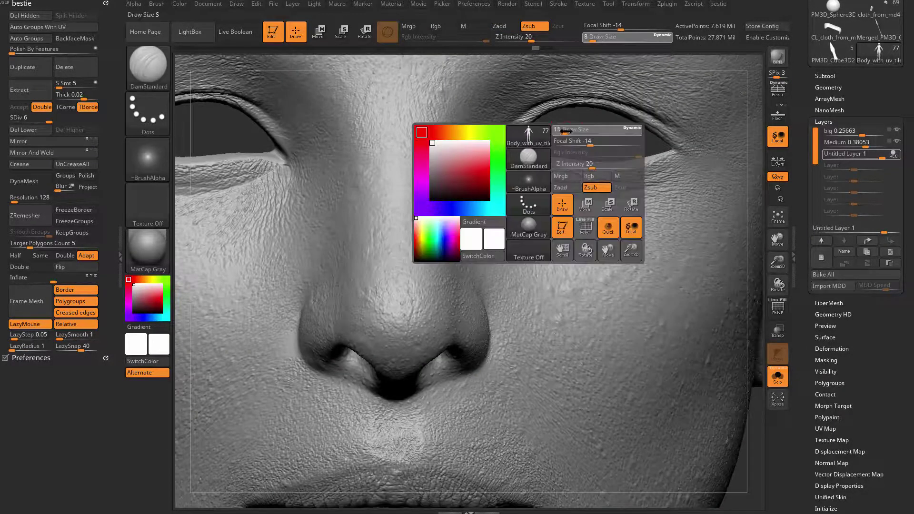
key(b)
key(m)
key(v)
mouse_move(519, 129)
mouse_down()
mouse_move(516, 165)
mouse_move(505, 142)
mouse_move(519, 142)
mouse_up()
drag(532, 142, 568, 141)
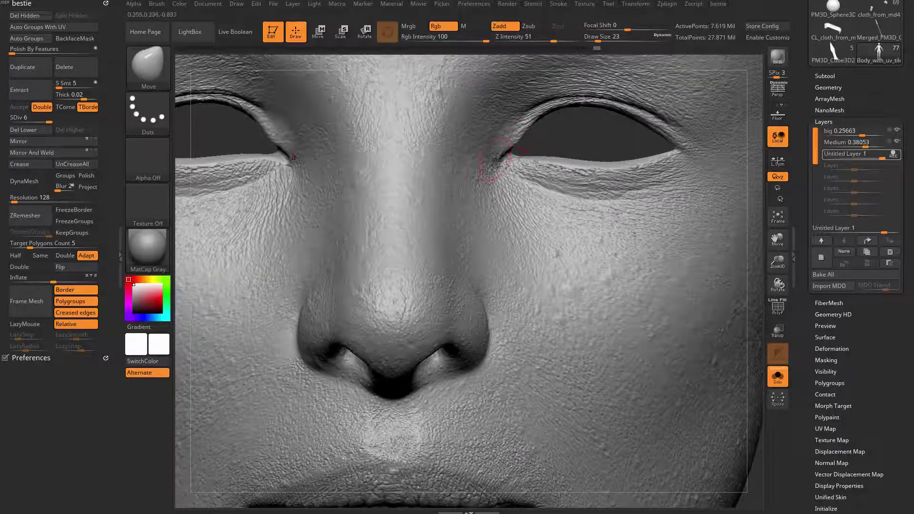
Examine the skin detail on the face, neck, collarbones and shoulders from several angles.
alt+drag(557, 138, 317, 353)
alt+drag(267, 392, 359, 291)
alt+drag(333, 163, 428, 176)
alt+drag(628, 186, 761, 257)
alt+drag(675, 252, 633, 285)
shift+drag(542, 208, 470, 407)
shift+drag(650, 272, 611, 298)
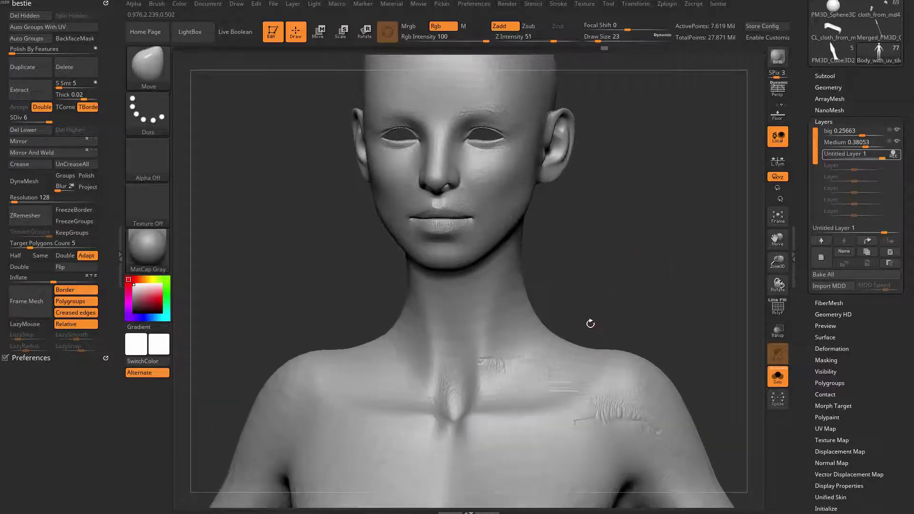
drag(635, 264, 637, 322)
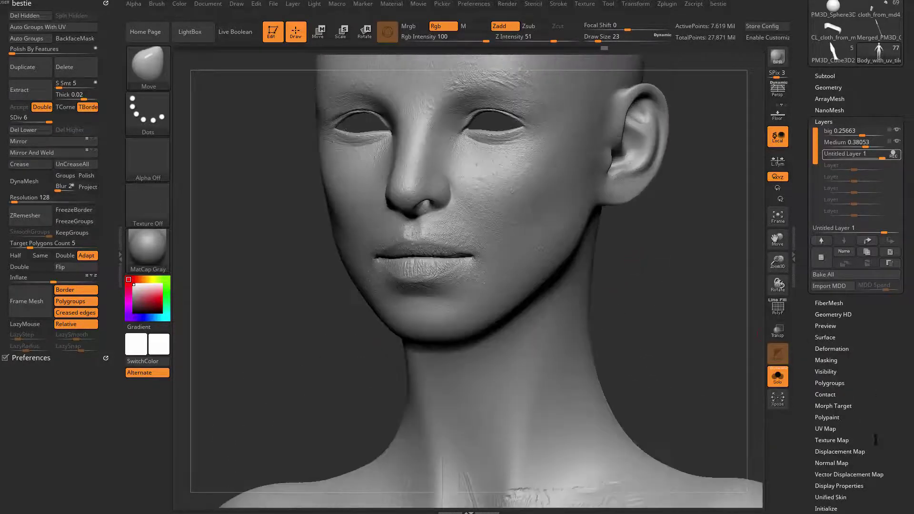
alt+drag(689, 308, 552, 281)
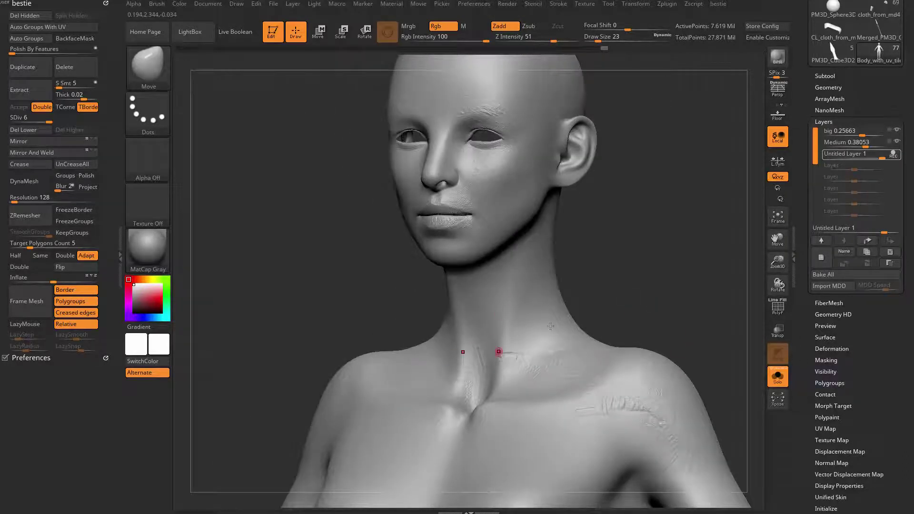
alt+drag(667, 225, 685, 280)
alt+drag(685, 279, 687, 291)
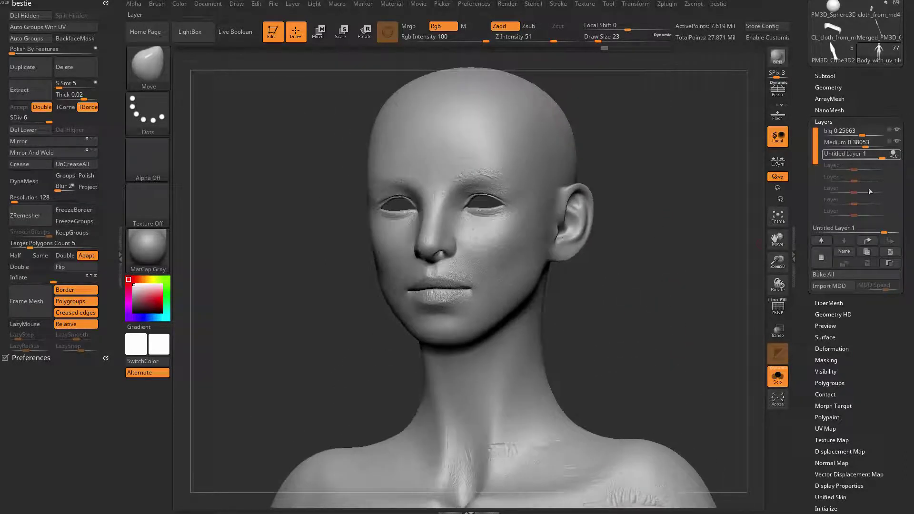
Hide all the detail layers and store a morph target of the smooth body.
click(896, 142)
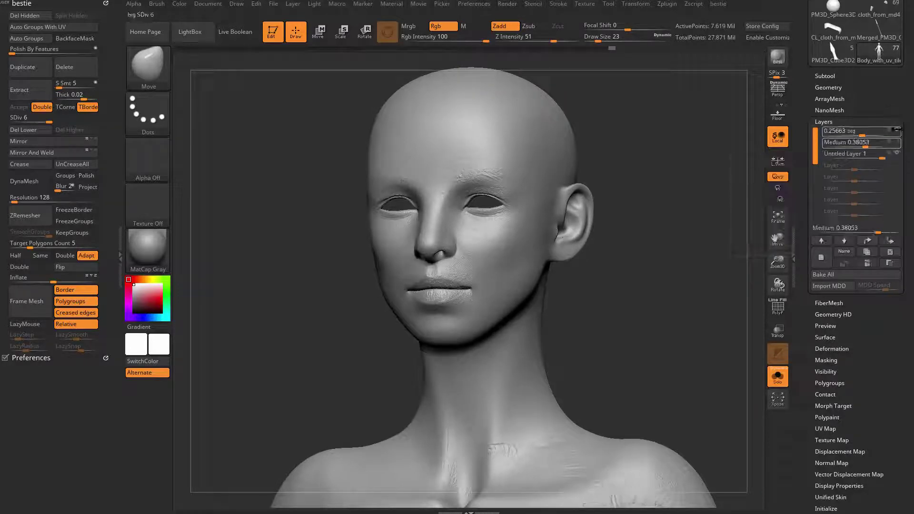
click(897, 154)
shift+drag(634, 345, 666, 176)
drag(690, 271, 737, 286)
drag(807, 372, 854, 376)
click(829, 291)
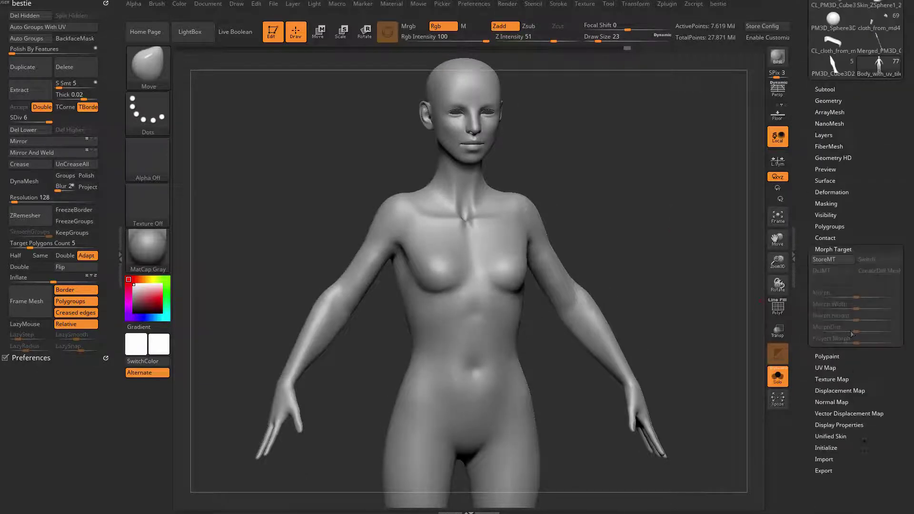
click(836, 262)
Turn the detail layers back on and bring the upper body into view.
drag(720, 205, 636, 202)
alt+drag(635, 202, 631, 306)
drag(649, 259, 706, 198)
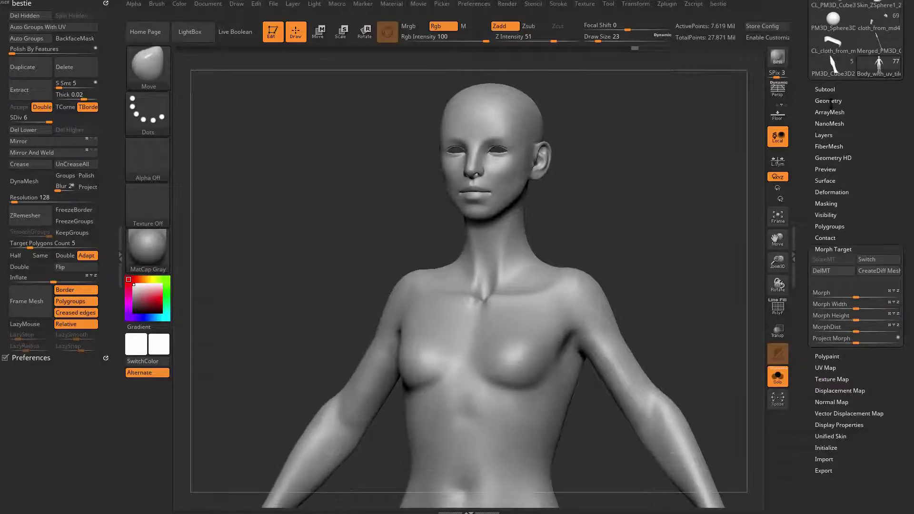
click(825, 135)
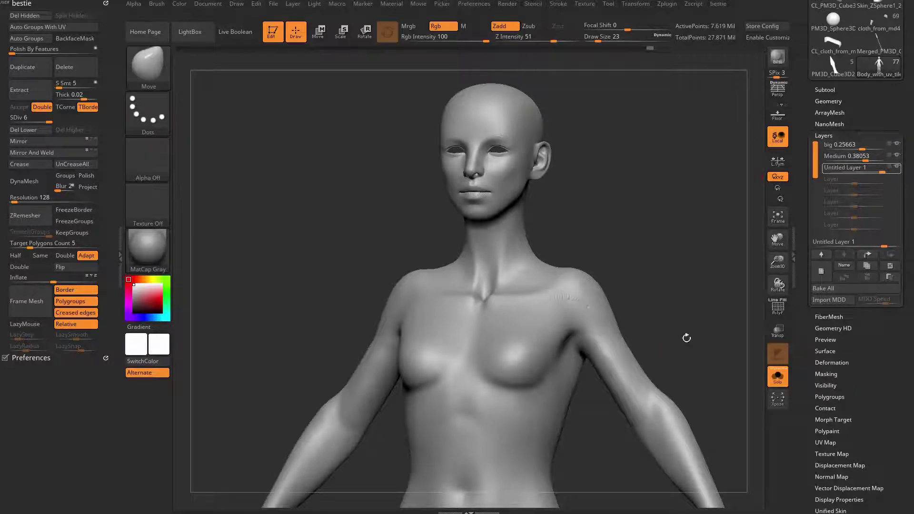
mouse_move(690, 259)
alt+mouse_down()
mouse_move(684, 223)
mouse_move(646, 222)
mouse_move(654, 220)
alt+mouse_up()
Choose the Morph brush at draw size 217 and try to brush away the stray detail near the collarbone.
key(s)
key(b)
key(m)
key(o)
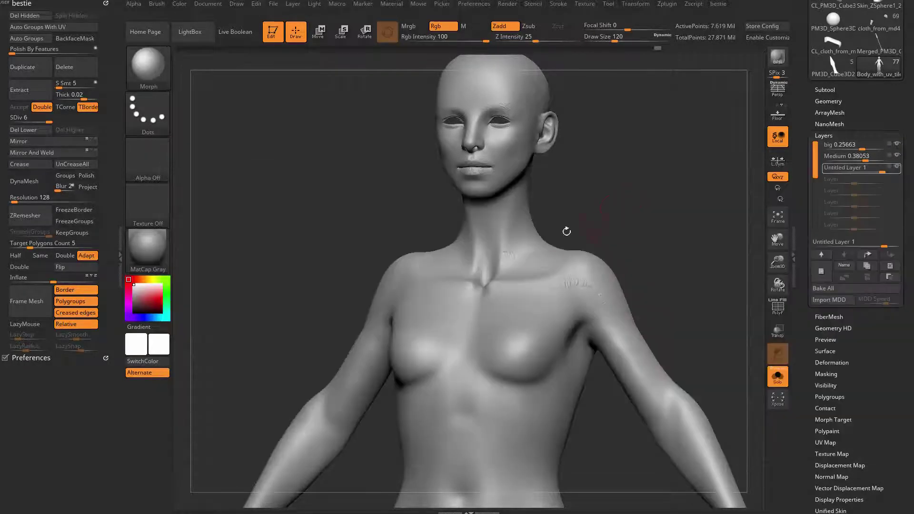
key(s)
drag(582, 213, 592, 214)
click(511, 266)
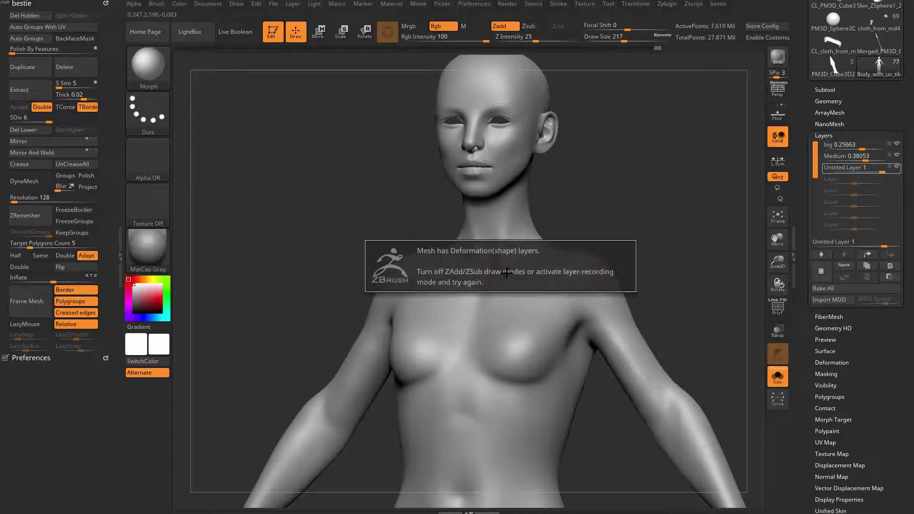
click(509, 265)
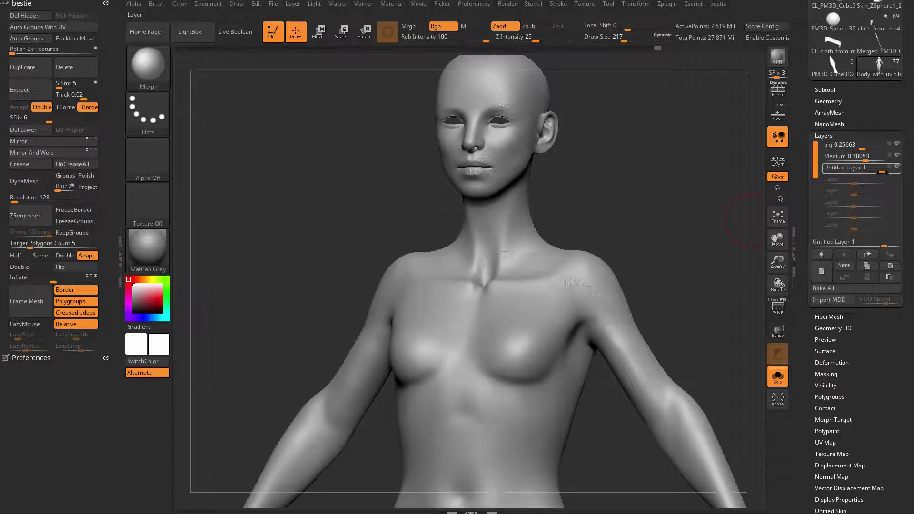
Activate recording on the new layer and erase the stray detail on the collarbones and shoulder with the Morph brush.
click(890, 169)
drag(497, 270, 508, 249)
key(space)
drag(560, 283, 572, 282)
drag(627, 321, 655, 395)
alt+drag(706, 279, 691, 98)
drag(511, 223, 523, 344)
drag(493, 197, 498, 210)
Clean the back of the neck, shoulders and upper back with the Morph brush at draw size 386.
alt+drag(652, 304, 627, 173)
drag(391, 350, 359, 360)
drag(577, 211, 637, 325)
alt+drag(524, 206, 515, 279)
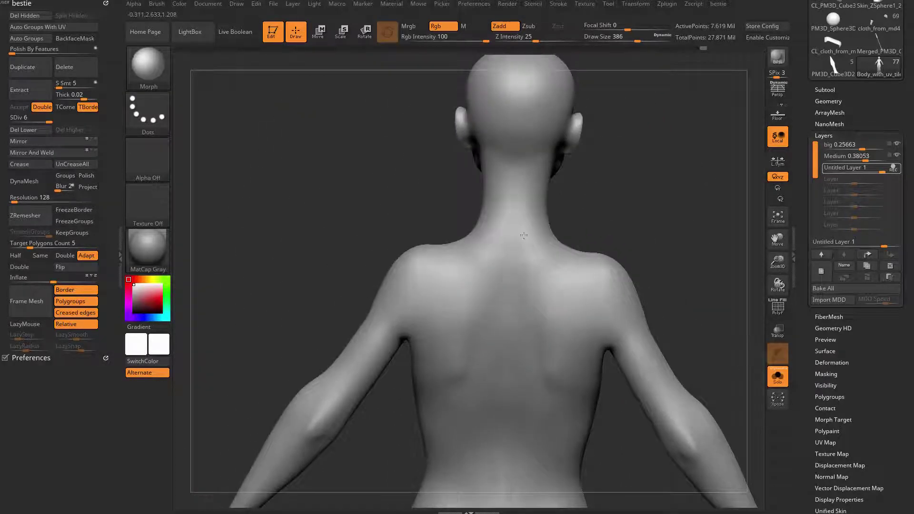
mouse_move(566, 236)
mouse_down()
mouse_move(524, 238)
mouse_move(563, 266)
mouse_up()
mouse_move(475, 323)
mouse_down()
mouse_move(426, 322)
mouse_move(346, 235)
mouse_move(292, 197)
mouse_up()
Show the full outfit and examine where the legs poke through the leggings.
click(777, 377)
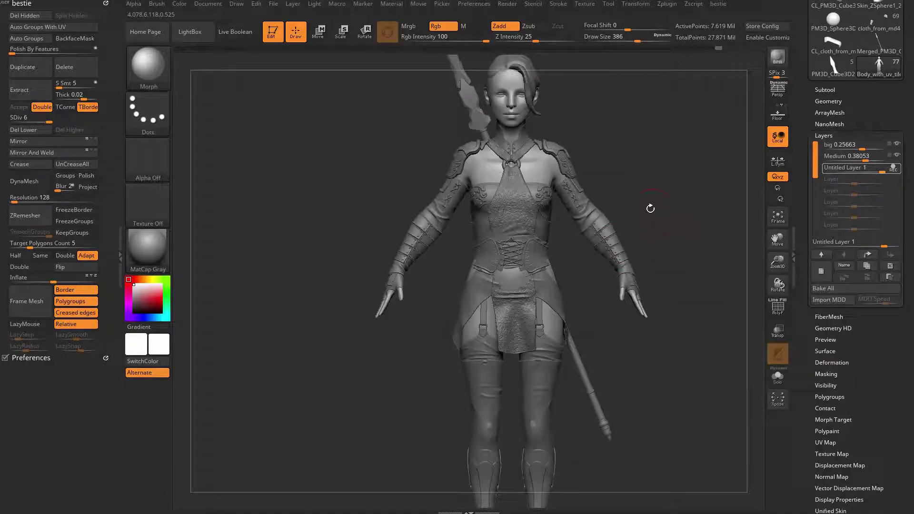
key(alt+s)
alt+drag(644, 353, 628, 309)
key(alt+s)
key(alt+s)
alt+drag(666, 223, 595, 361)
key(alt+s)
Isolate the body, remove the crease above the knees with the Morph brush, and show the outfit again.
key(b)
key(m)
key(v)
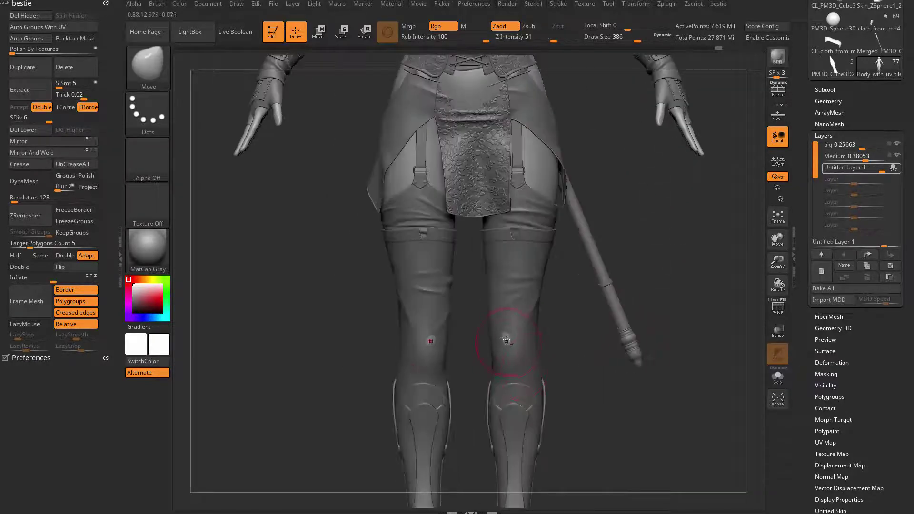
key(alt+s)
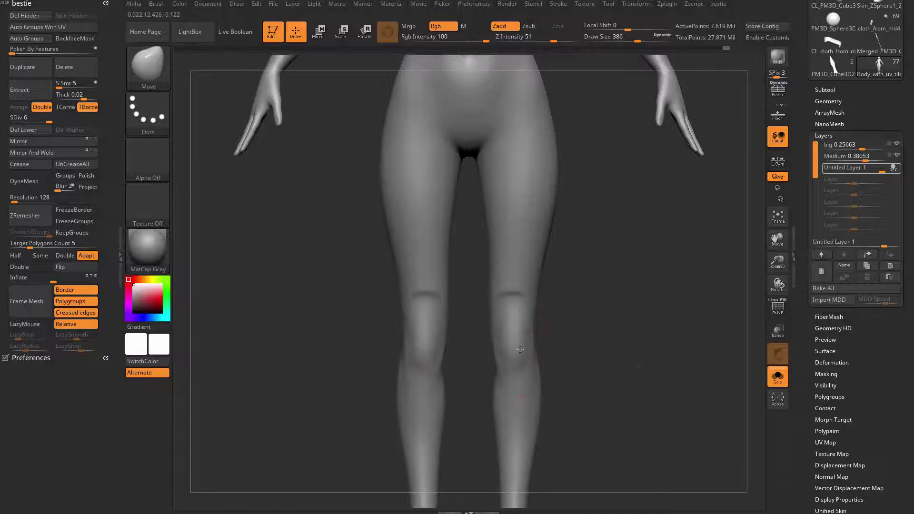
key(b)
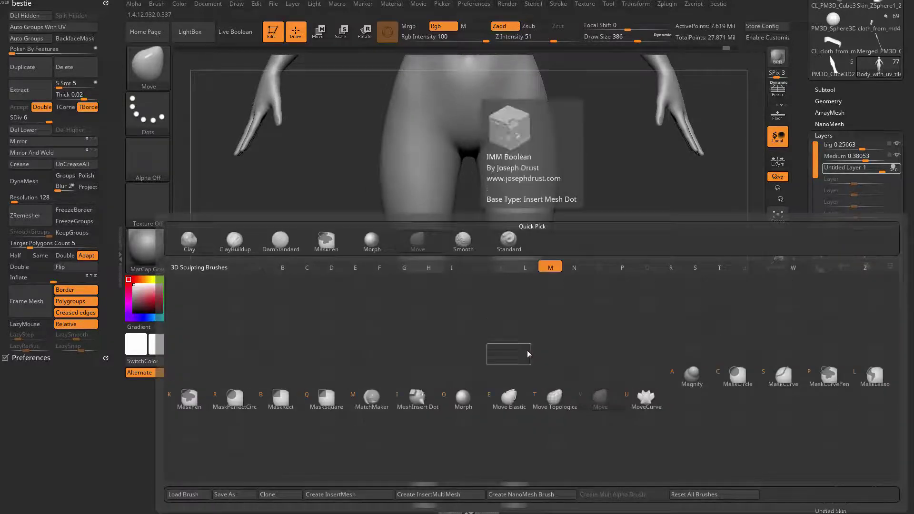
key(b)
key(m)
key(o)
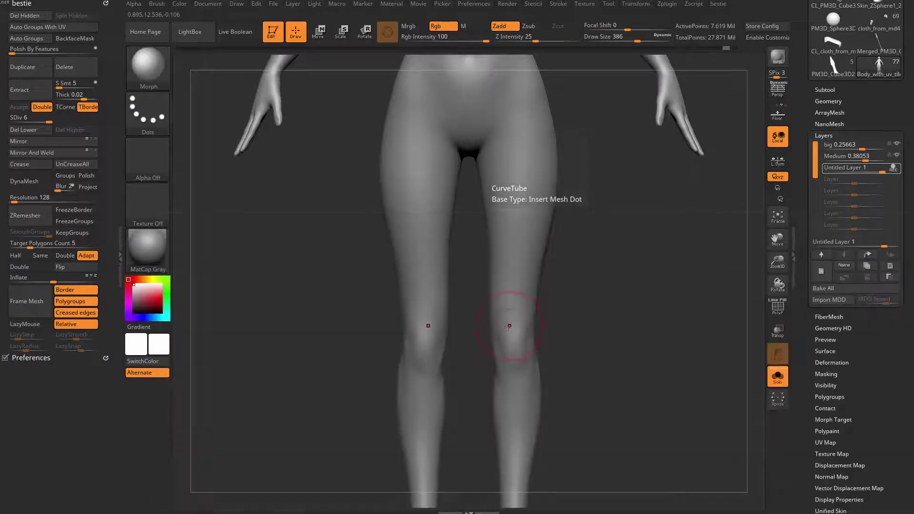
key(shift+s)
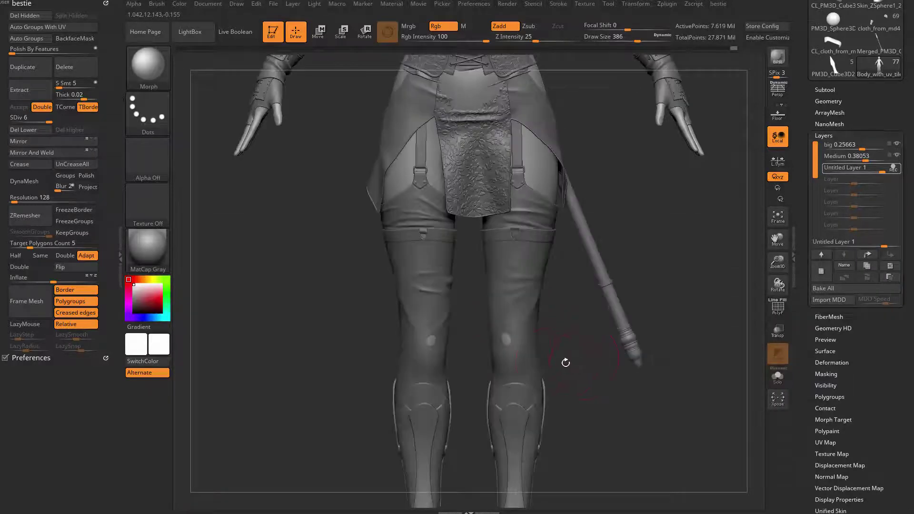
Push the belly back beneath the front cloth using the Move brush, ending at draw size 734.
key(b)
key(m)
key(v)
mouse_move(530, 332)
alt+mouse_down()
mouse_move(538, 281)
mouse_move(615, 346)
mouse_move(599, 247)
mouse_move(605, 266)
alt+mouse_up()
key(space)
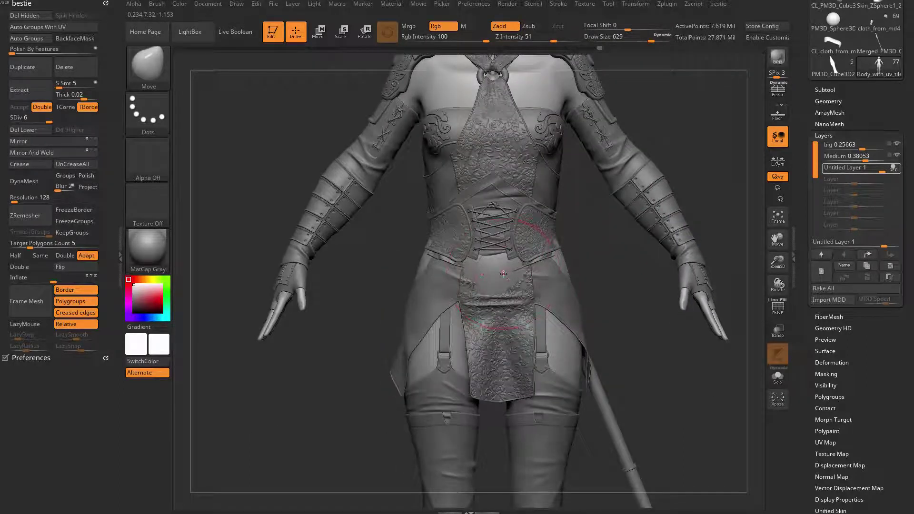
key(space)
drag(560, 252, 570, 257)
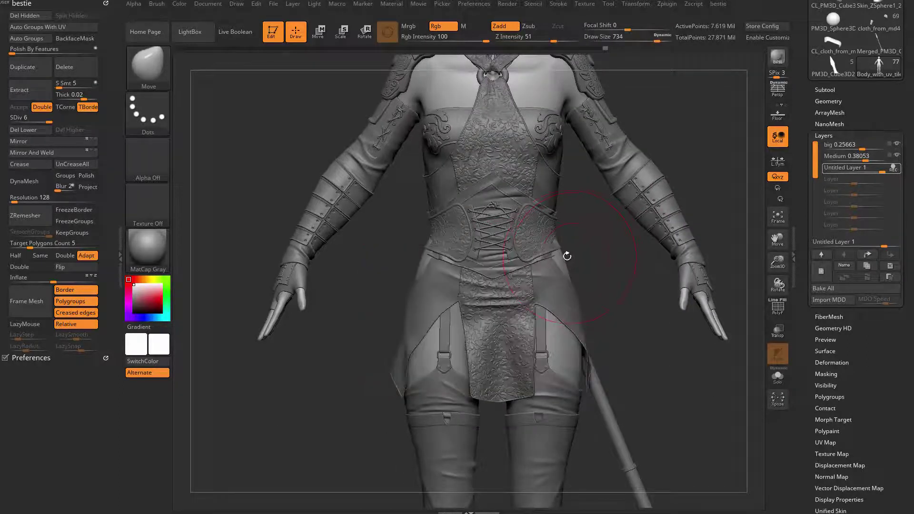
Check the outfit from behind, isolate the body and frame the whole figure.
drag(607, 289, 580, 257)
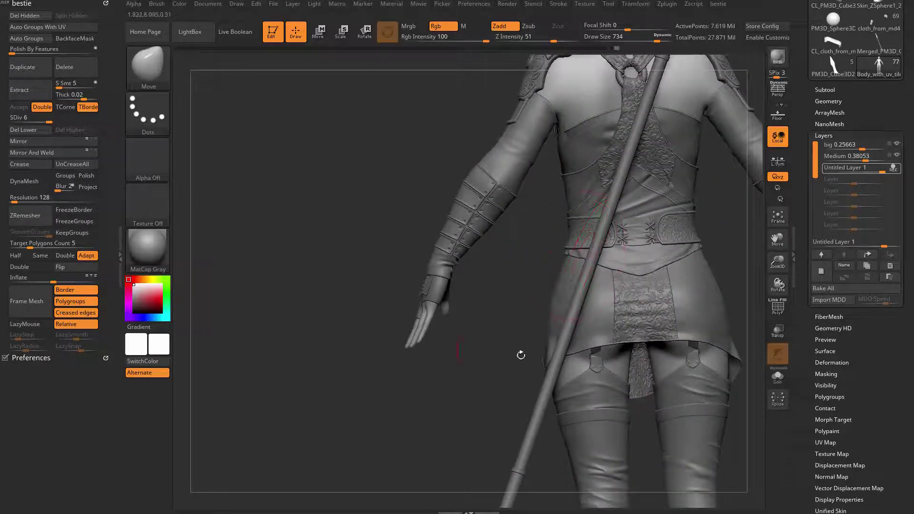
key(ctrl+shift+s)
drag(469, 377, 672, 408)
key(f)
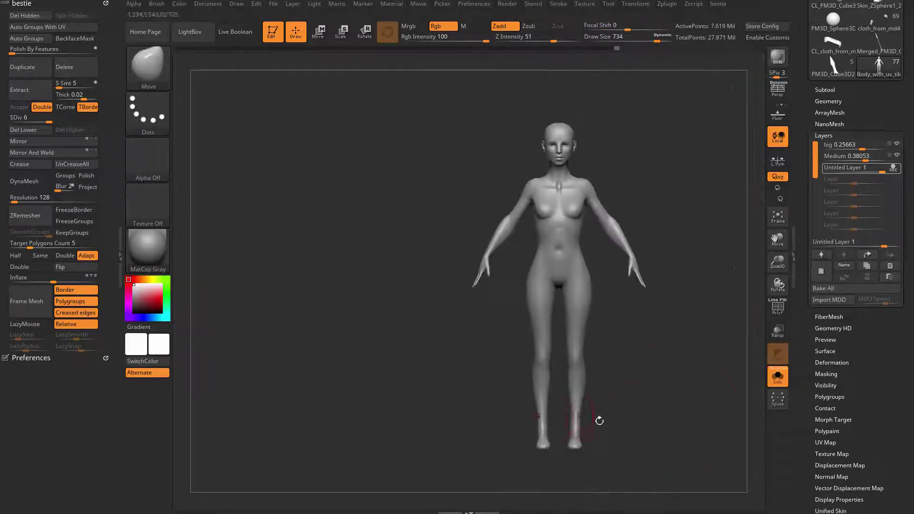
Check the full outfit from the front, isolate the body again and examine the skin detail around the mouth and chin.
key(ctrl+shift+s)
scroll(688, 198, up, 5)
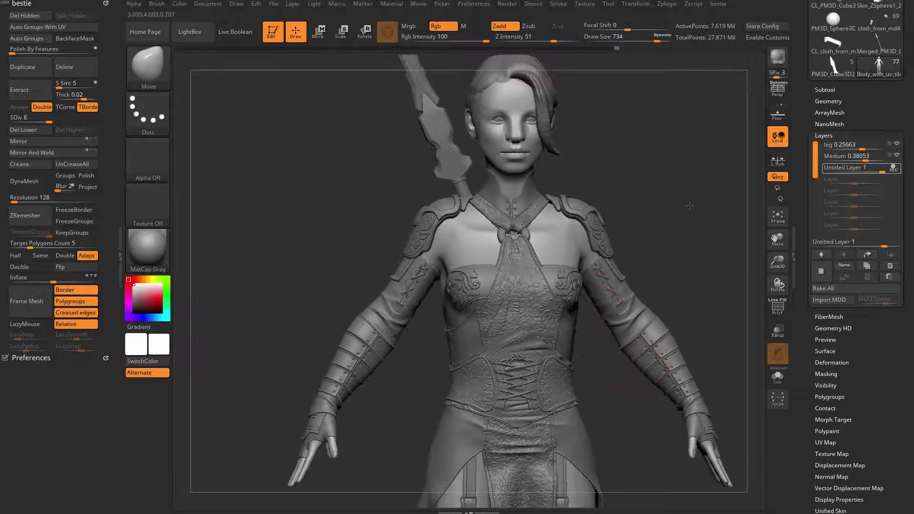
drag(691, 206, 659, 177)
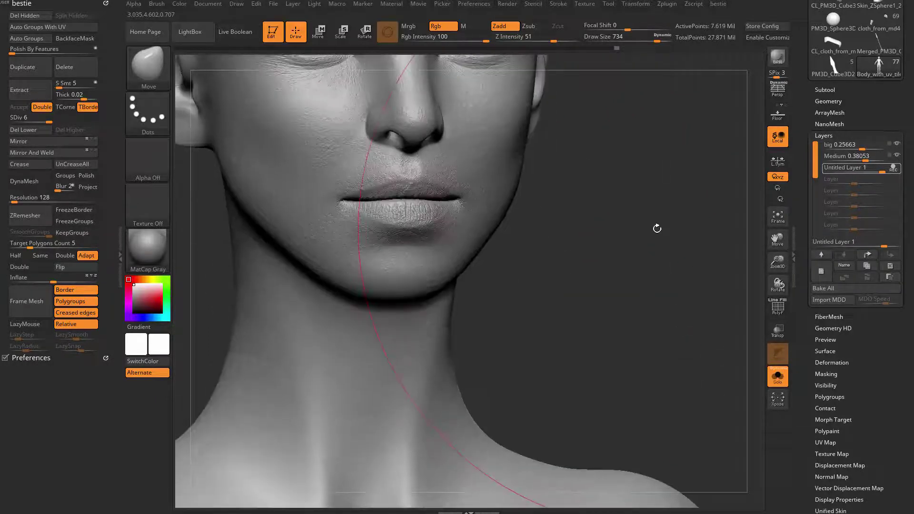
Reduce the brush draw size to 128 and inspect the skin detail across the whole face.
right_click(656, 229)
drag(657, 229, 618, 229)
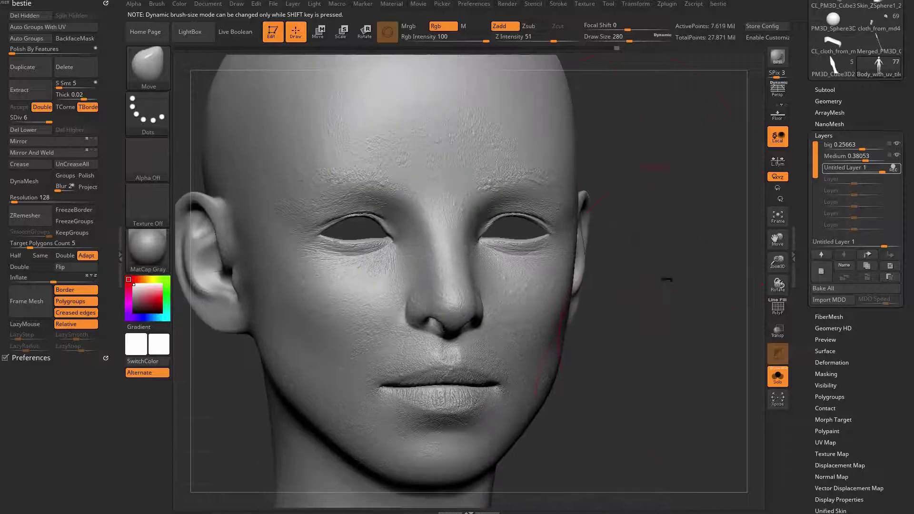
right_click(667, 280)
drag(667, 280, 640, 280)
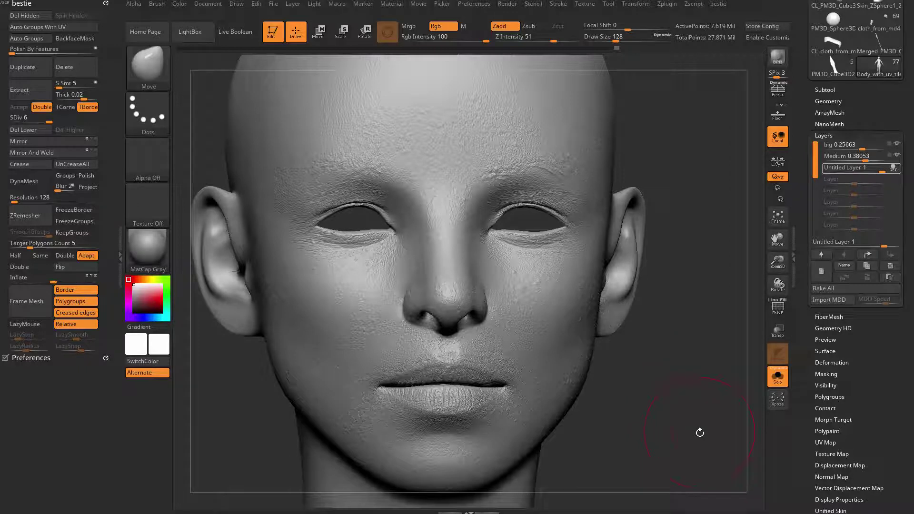
mouse_move(707, 389)
mouse_down()
mouse_move(713, 394)
mouse_move(457, 395)
mouse_up()
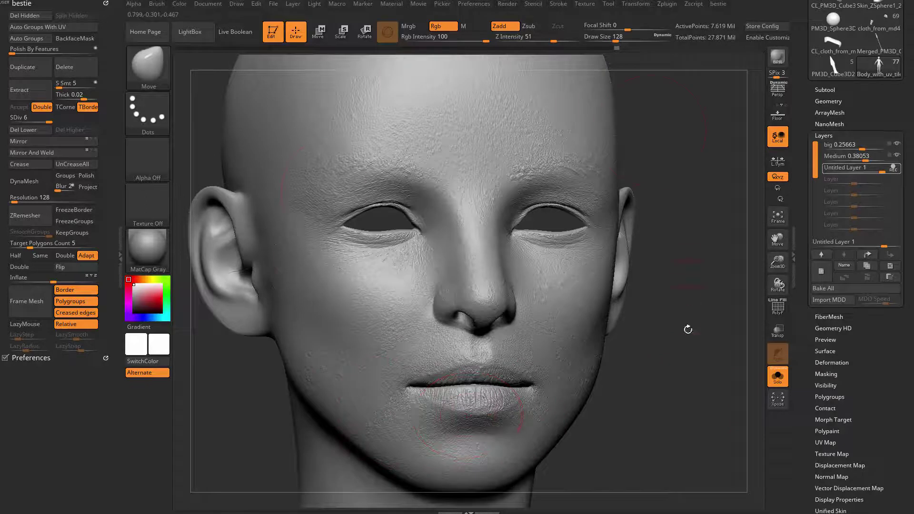
Preview the head's skin detail with BasicMaterial and switch the material back to MatCap Gray.
click(147, 250)
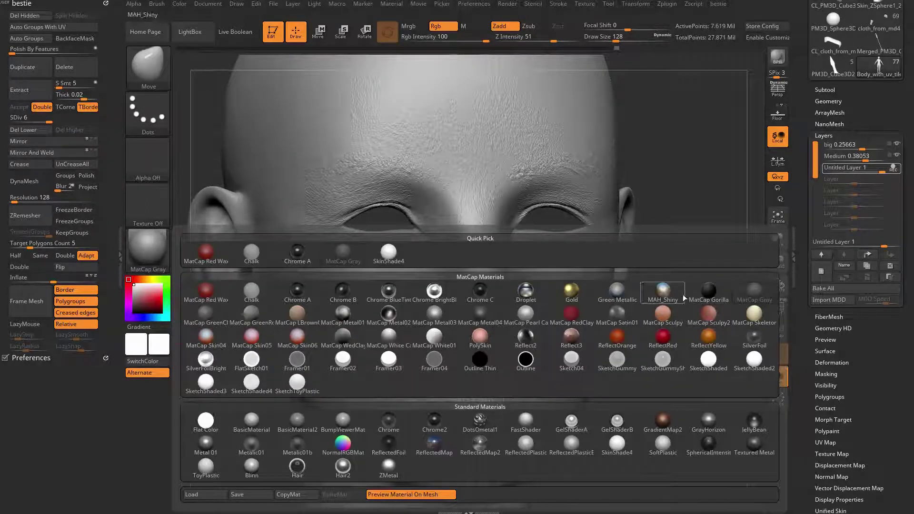
click(259, 423)
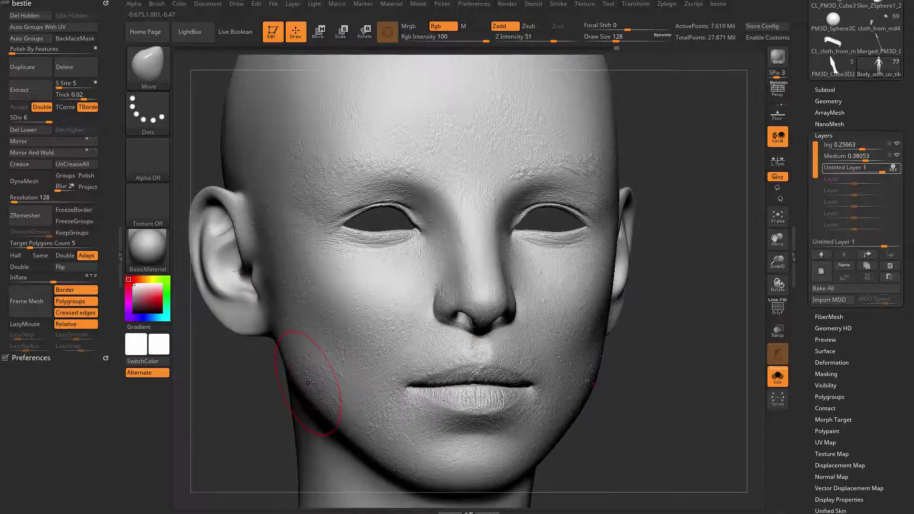
click(137, 251)
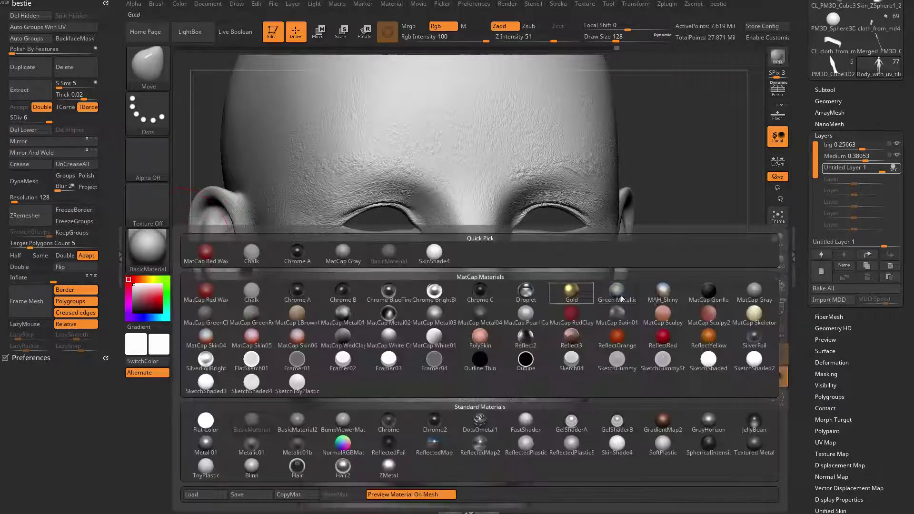
click(761, 299)
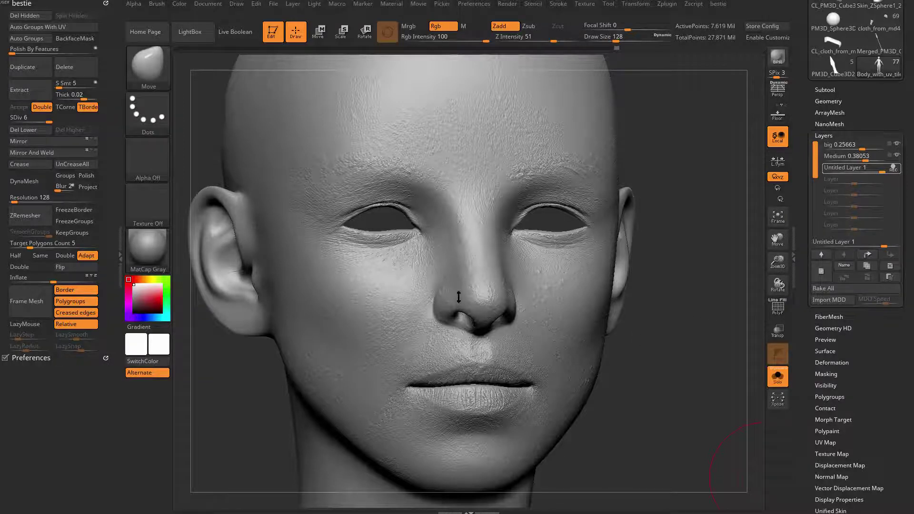
mouse_move(679, 367)
mouse_down()
mouse_move(688, 366)
mouse_move(677, 369)
mouse_up()
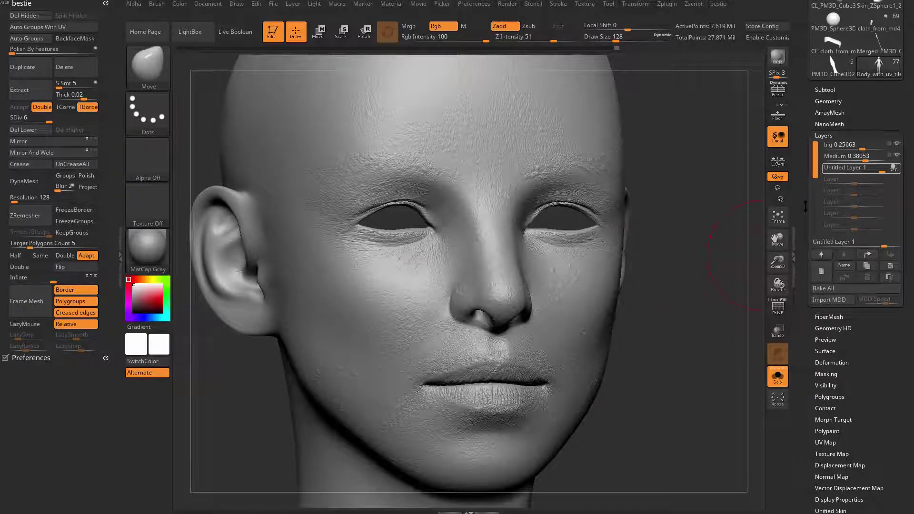
scroll(805, 201, down, 1)
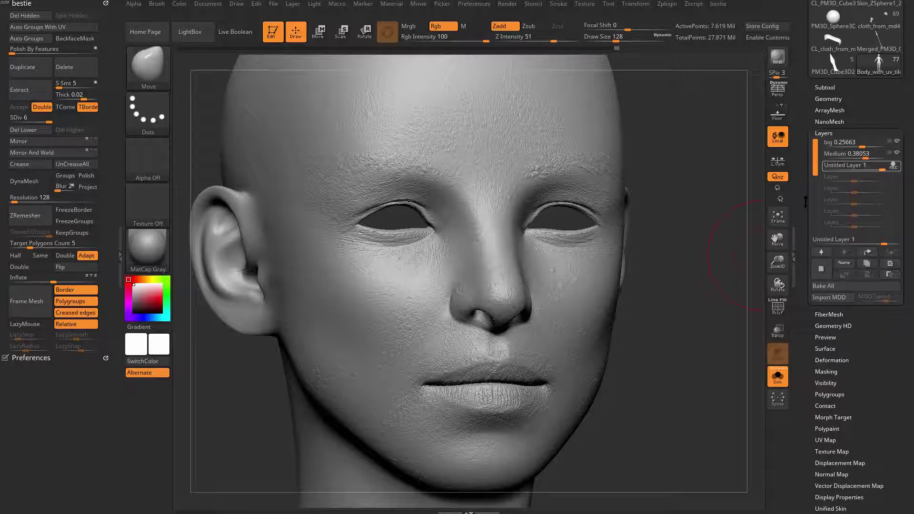
scroll(805, 202, up, 1)
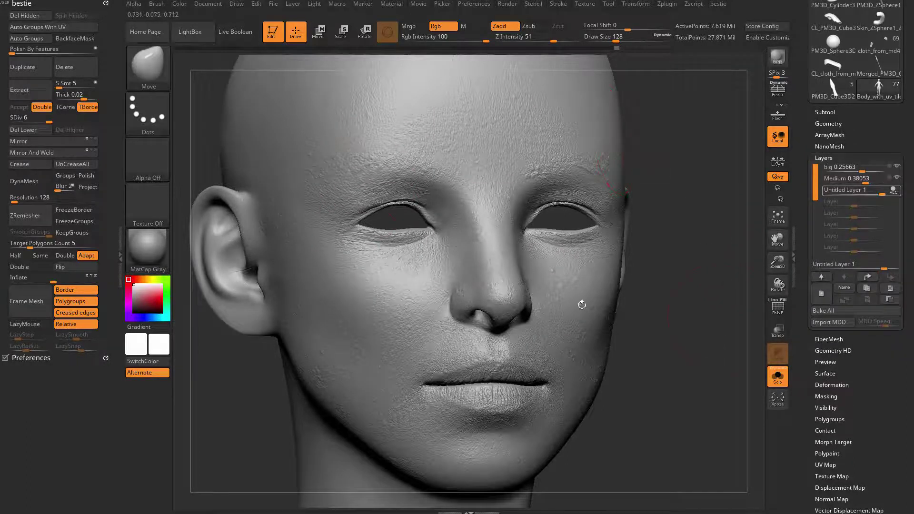
drag(705, 513, 686, 375)
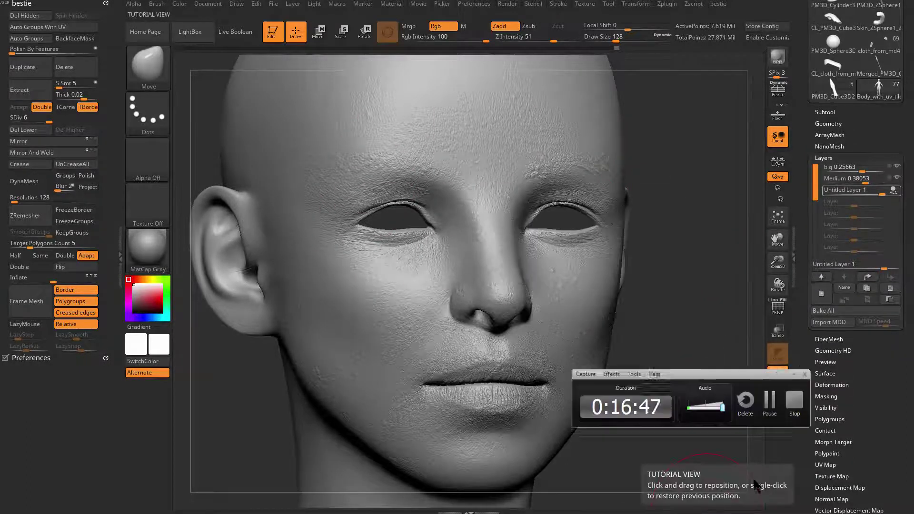
drag(700, 341, 706, 385)
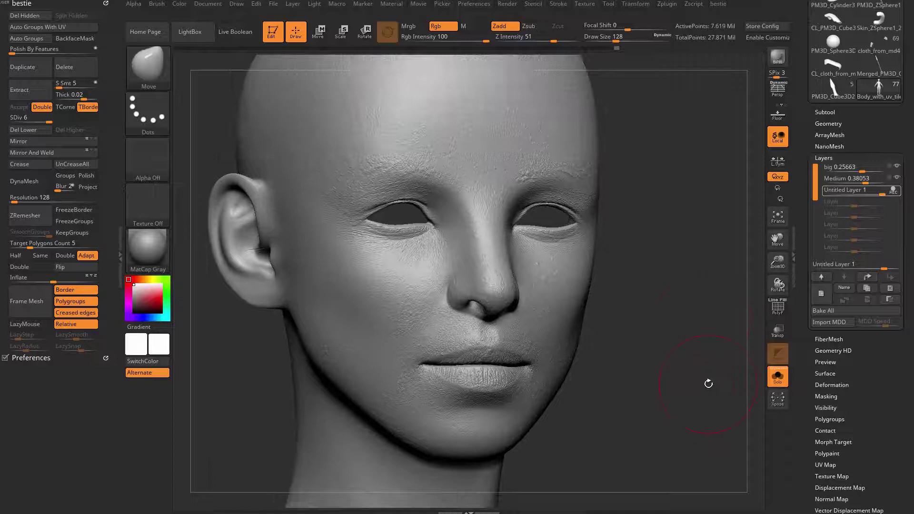